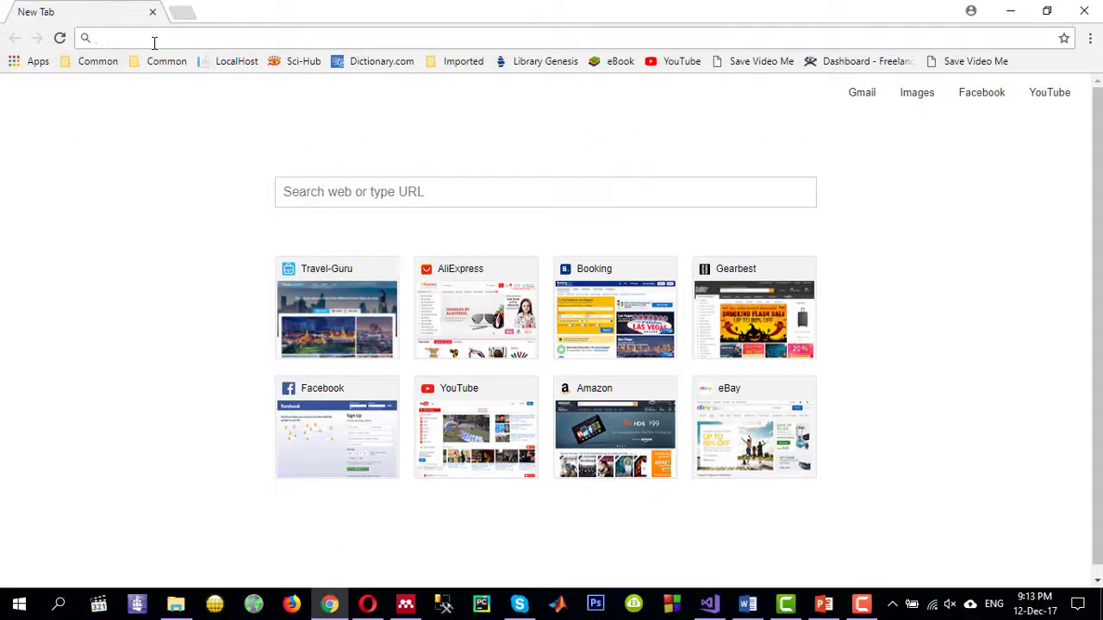
Go to emgu.com and open the Emgu CV source code repository on GitHub.
type("emgu.com")
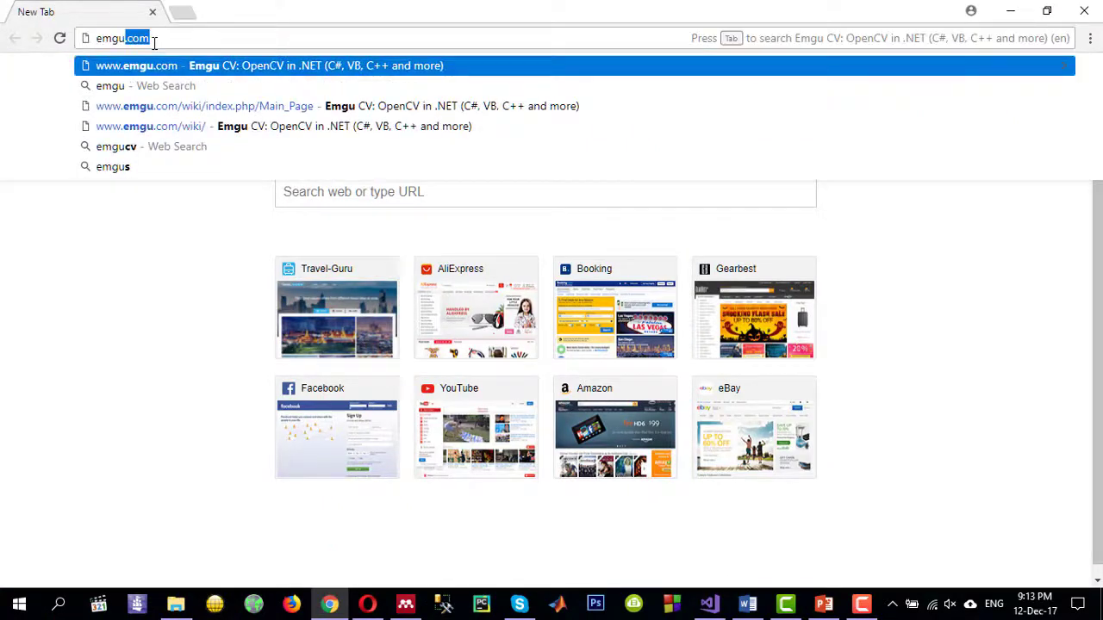
key("Return")
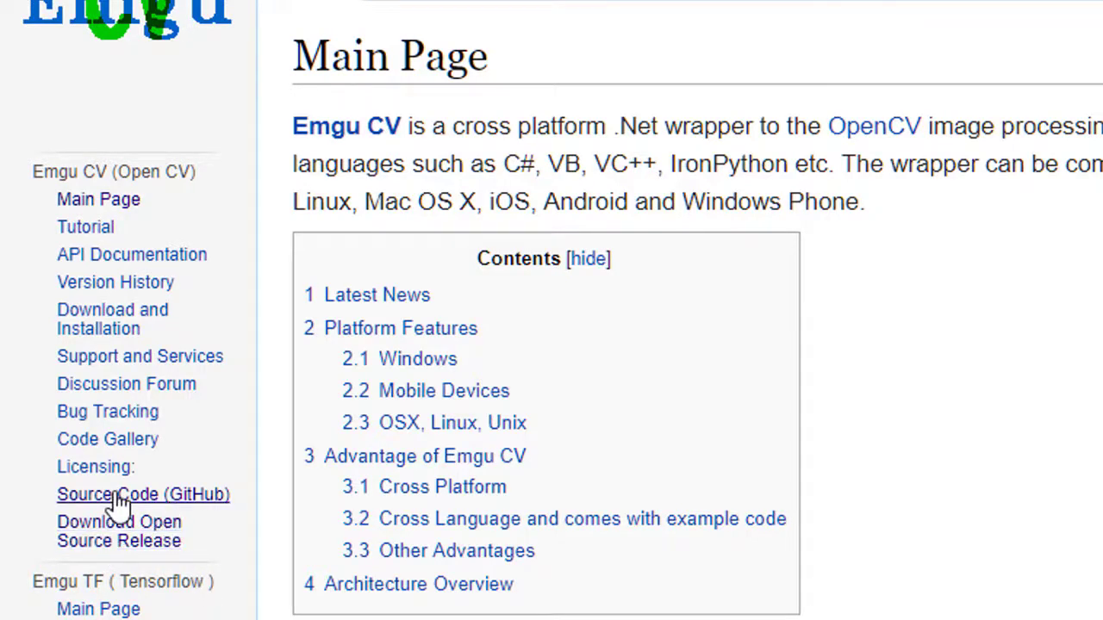
left_click(121, 499)
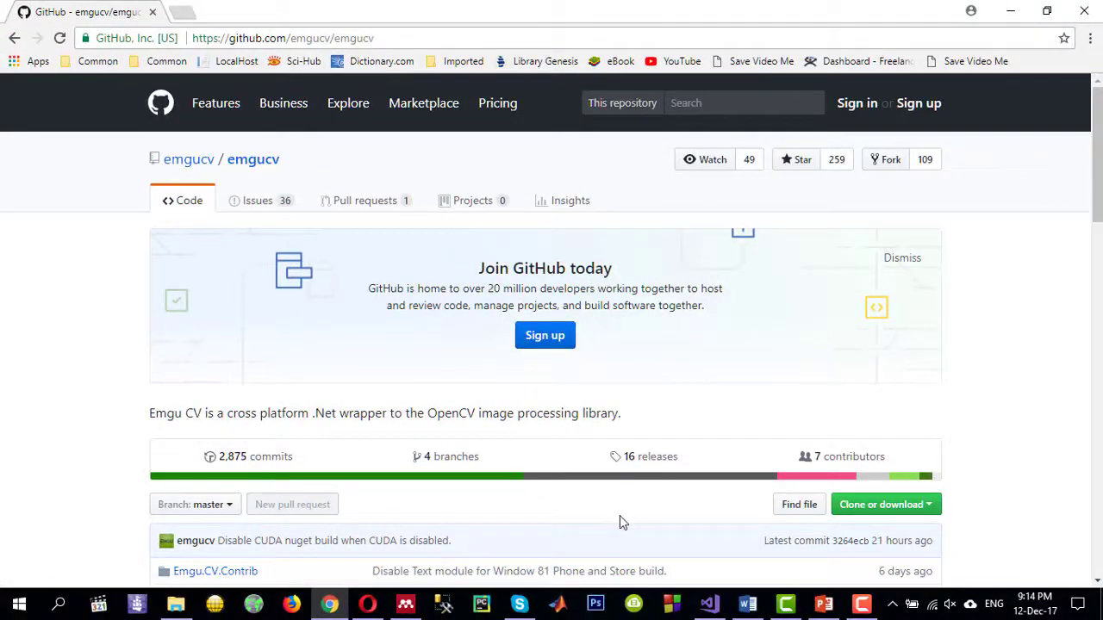
Examine the emgucv repository's folders and its clone and download options.
scroll(620, 517, "down", 3)
scroll(422, 409, "down", 2)
scroll(688, 427, "up", 2)
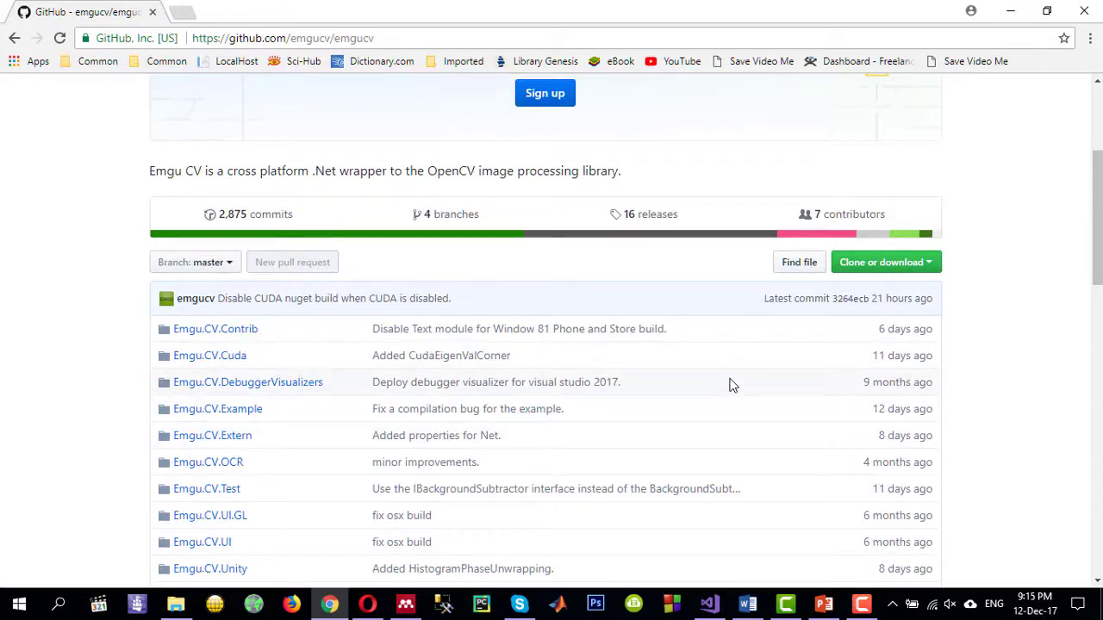
scroll(729, 384, "up", 2)
scroll(681, 356, "down", 3)
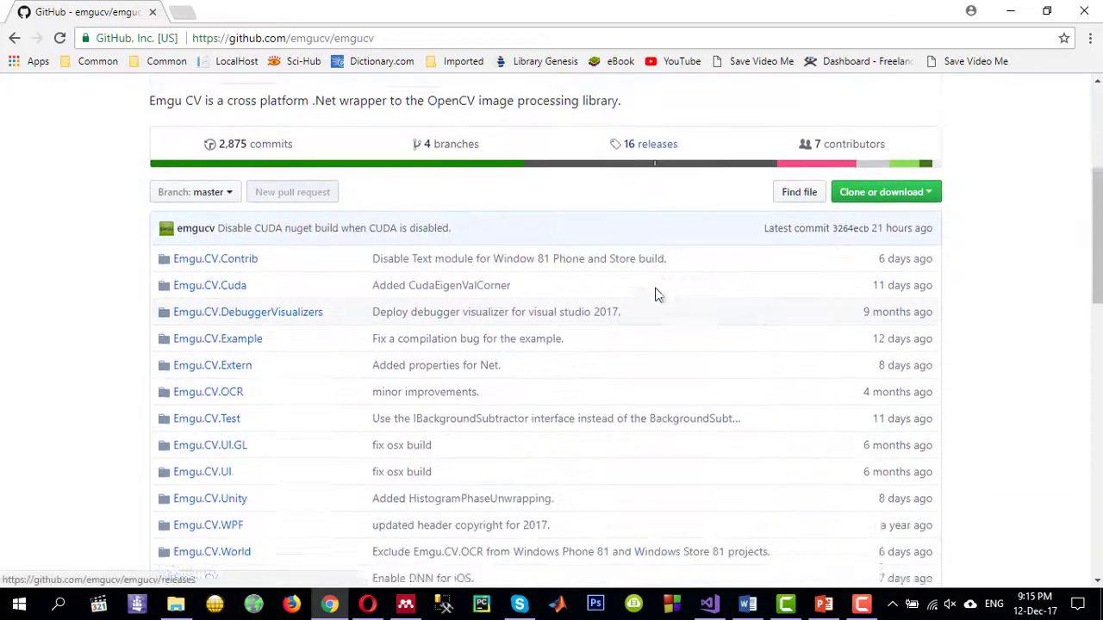
left_click(929, 173)
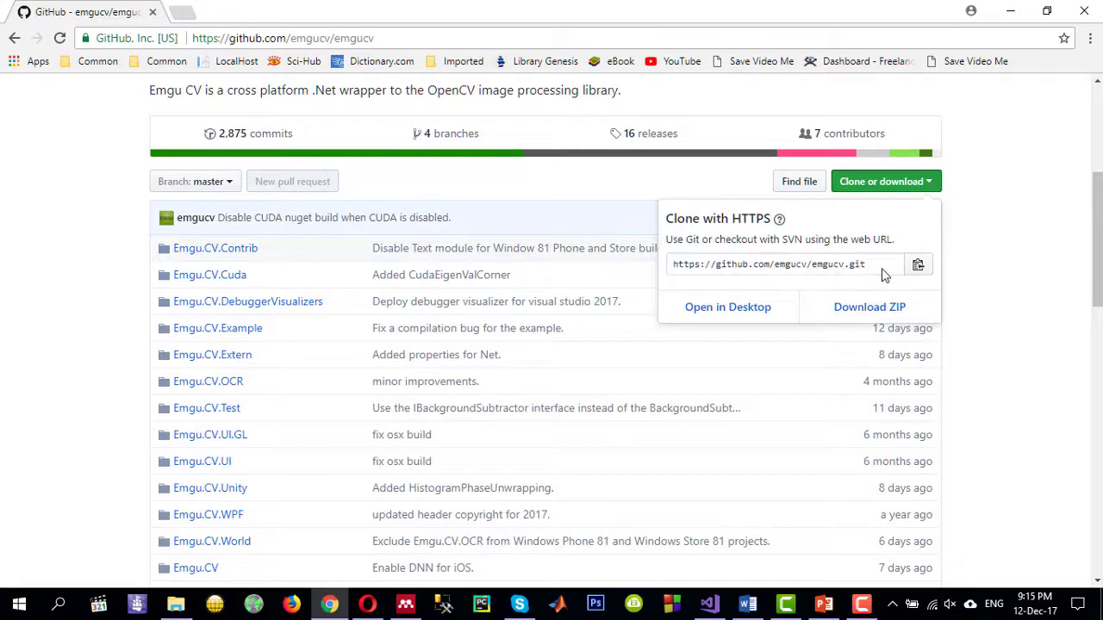
scroll(86, 394, "down", 3)
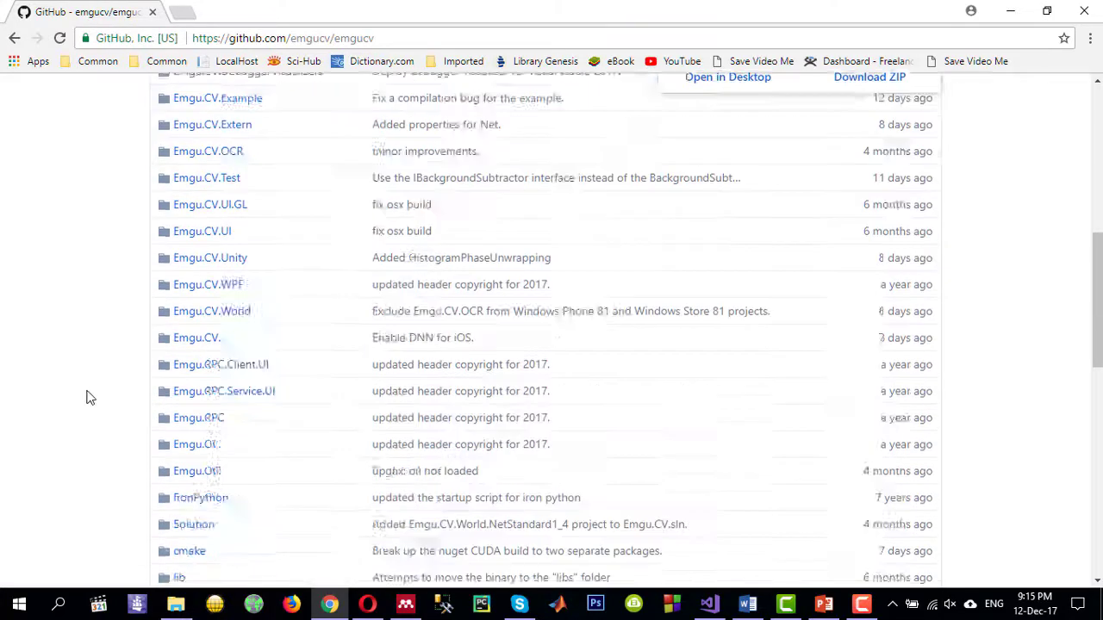
Return to the Emgu CV main page and open the emgucv files folder of the open source release on SourceForge.
left_click(14, 38)
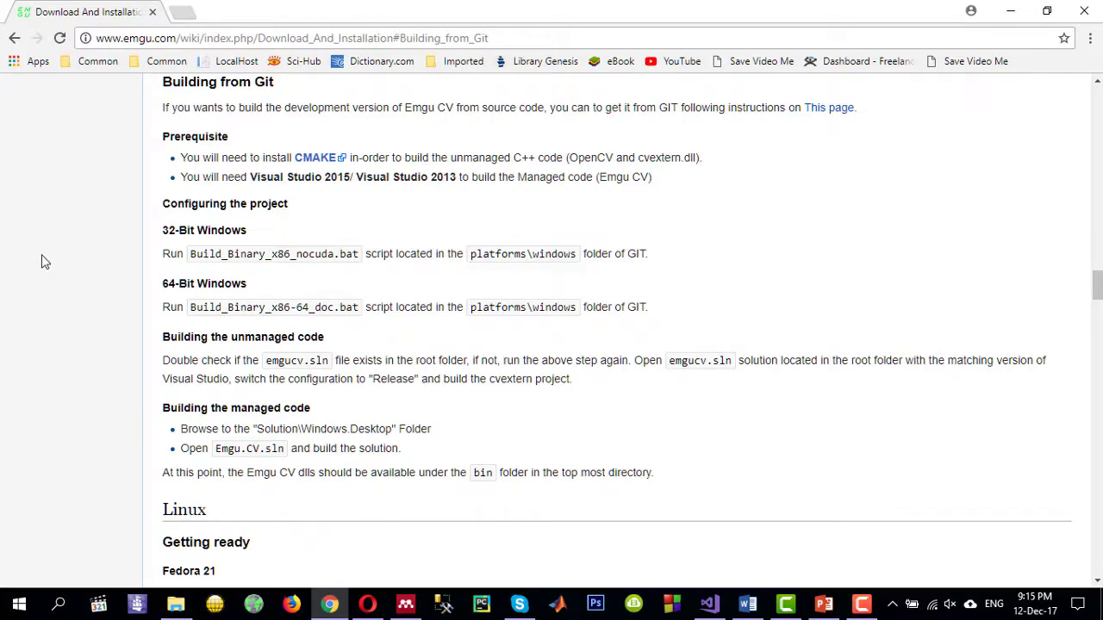
left_click(14, 38)
left_click(13, 38)
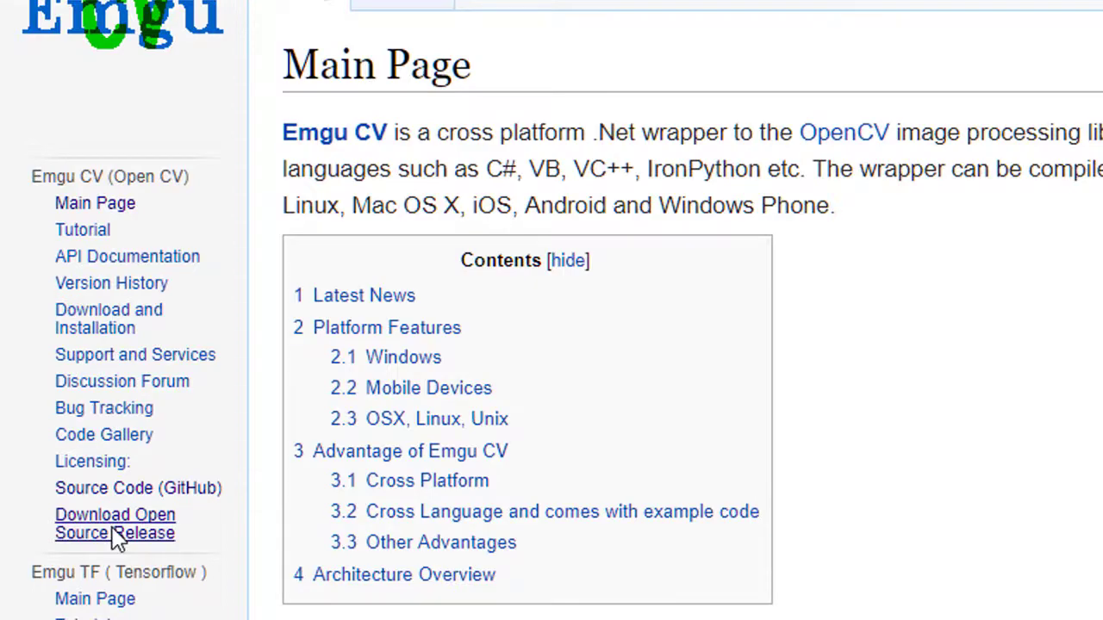
left_click(116, 534)
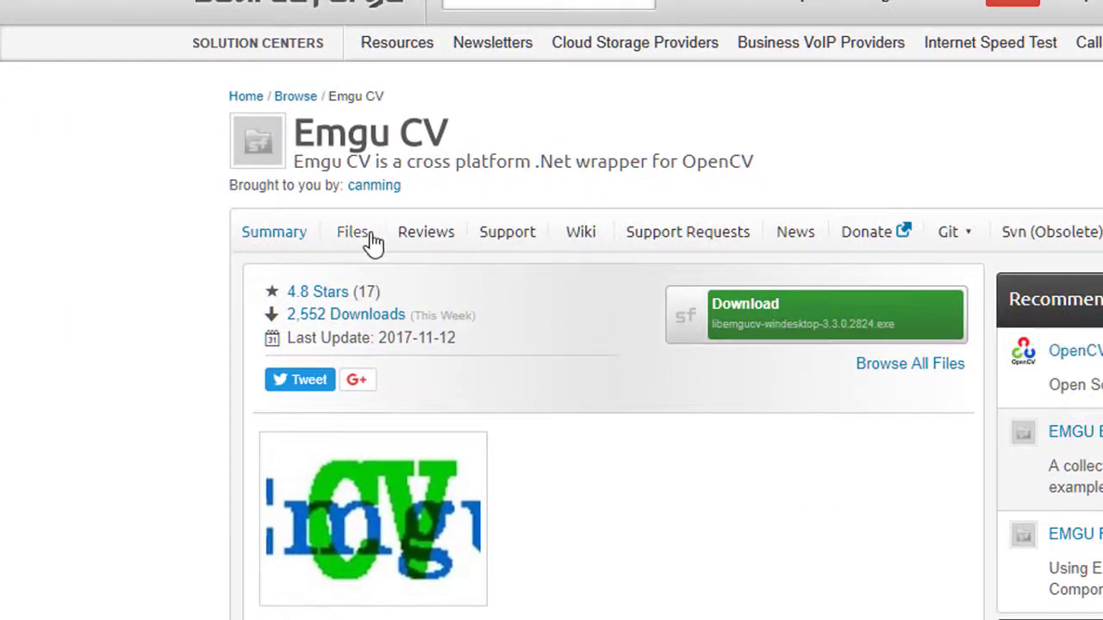
left_click(353, 234)
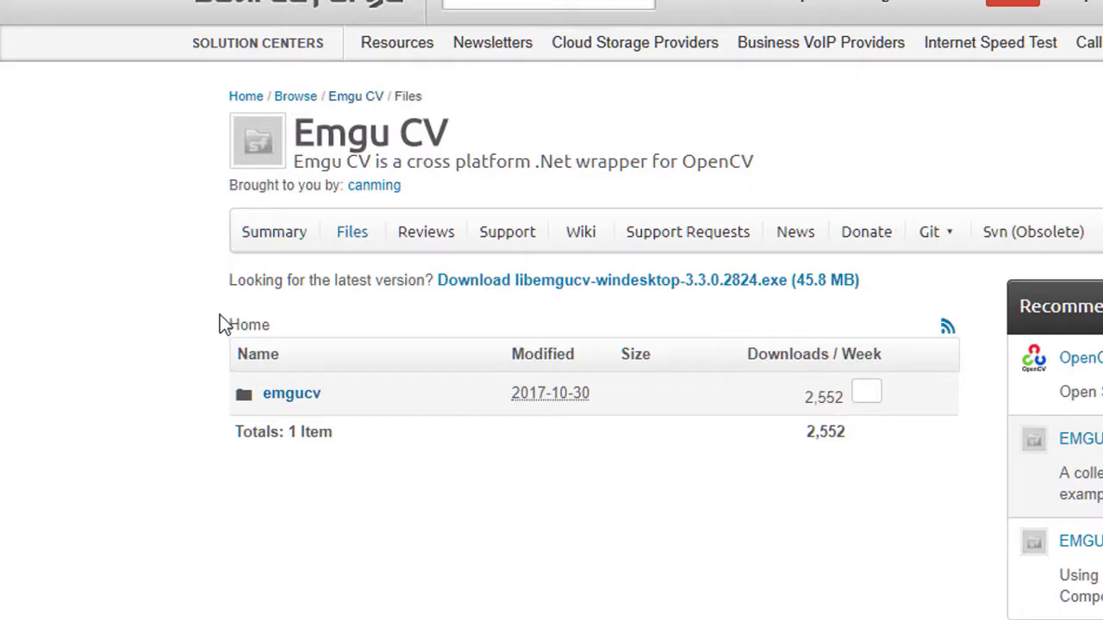
left_click(287, 398)
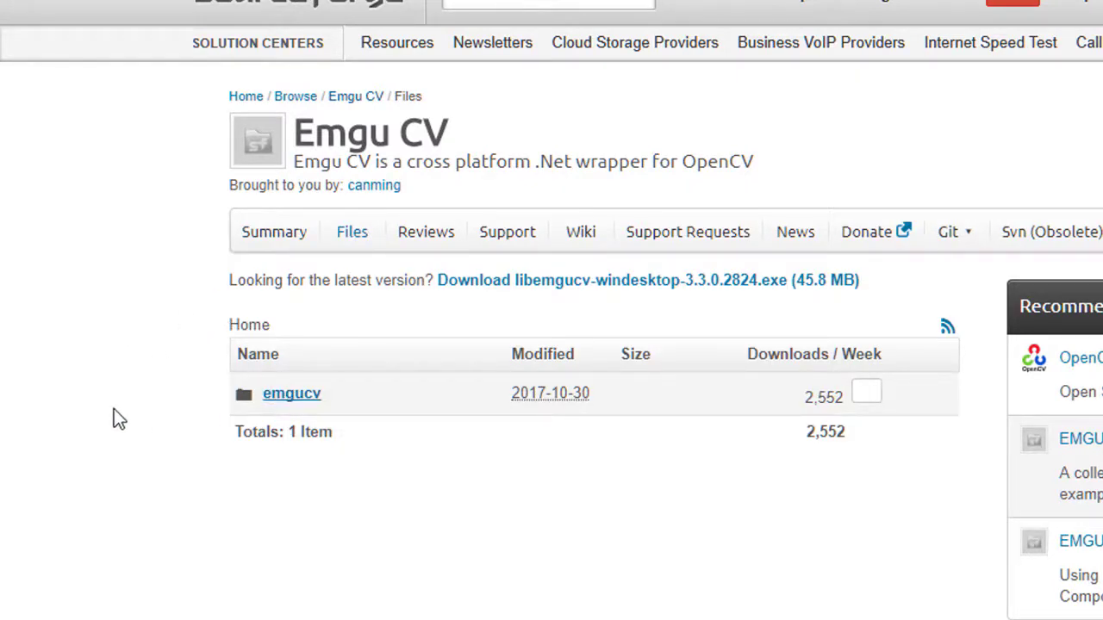
Open the 3.3 release folder and choose the libemgucv-windesktop-3.3.0.2824.exe download.
scroll(113, 410, "down", 3)
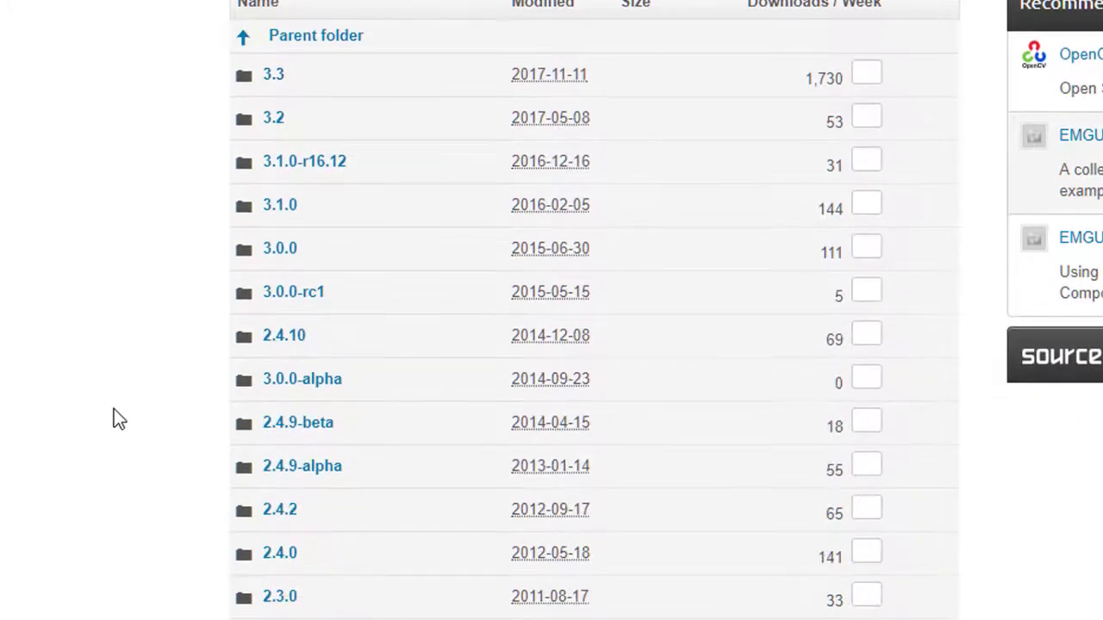
scroll(109, 411, "up", 1)
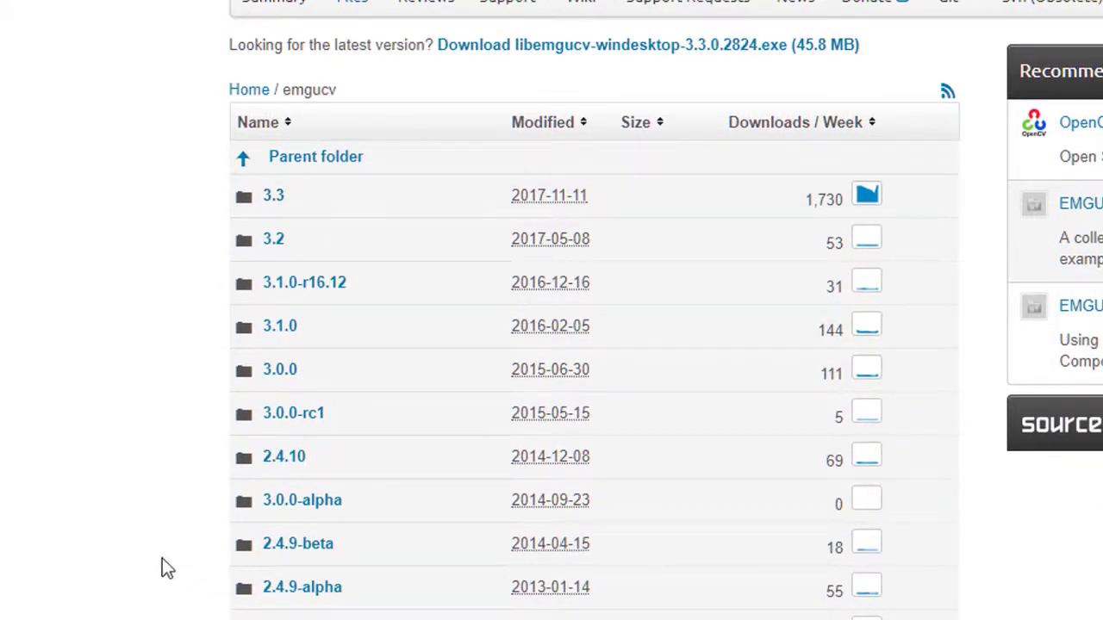
scroll(140, 507, "up", 2)
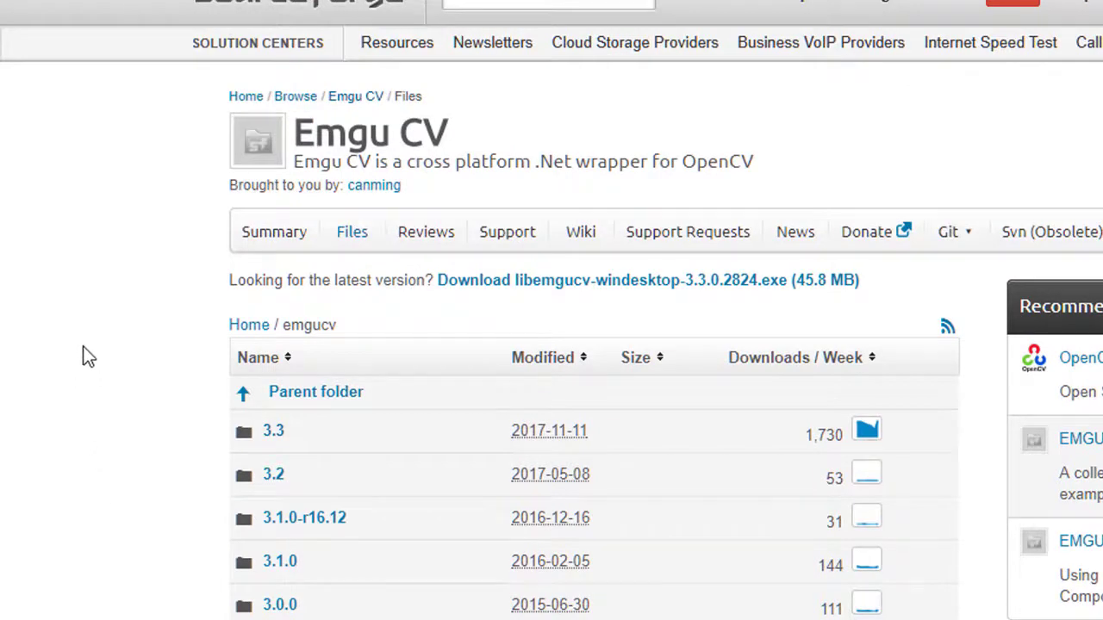
left_click(273, 433)
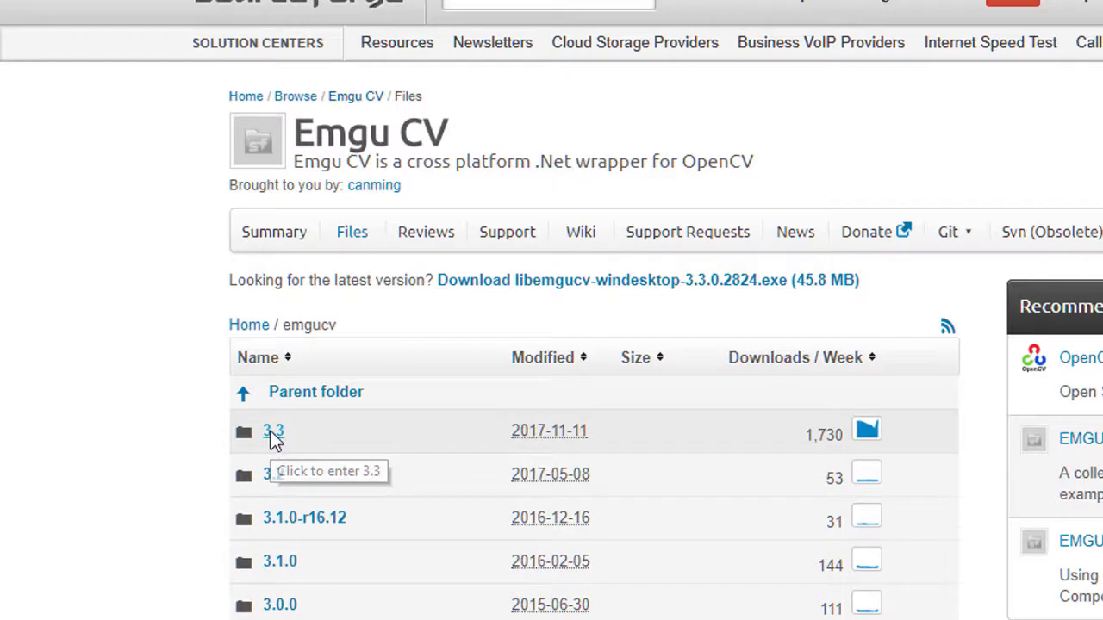
scroll(259, 344, "down", 1)
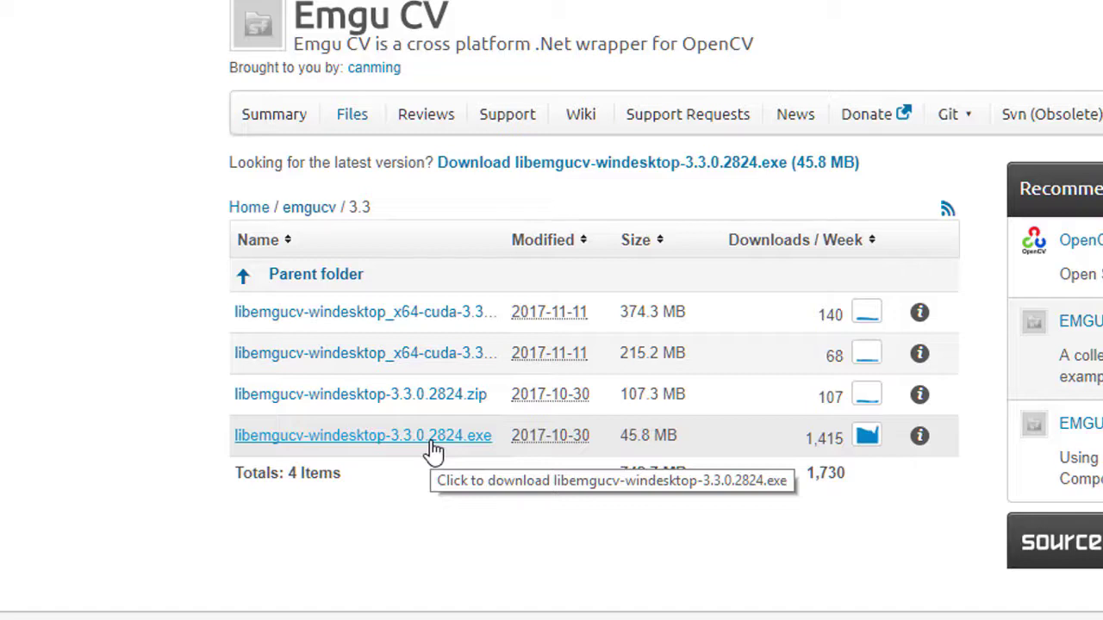
left_click(370, 448)
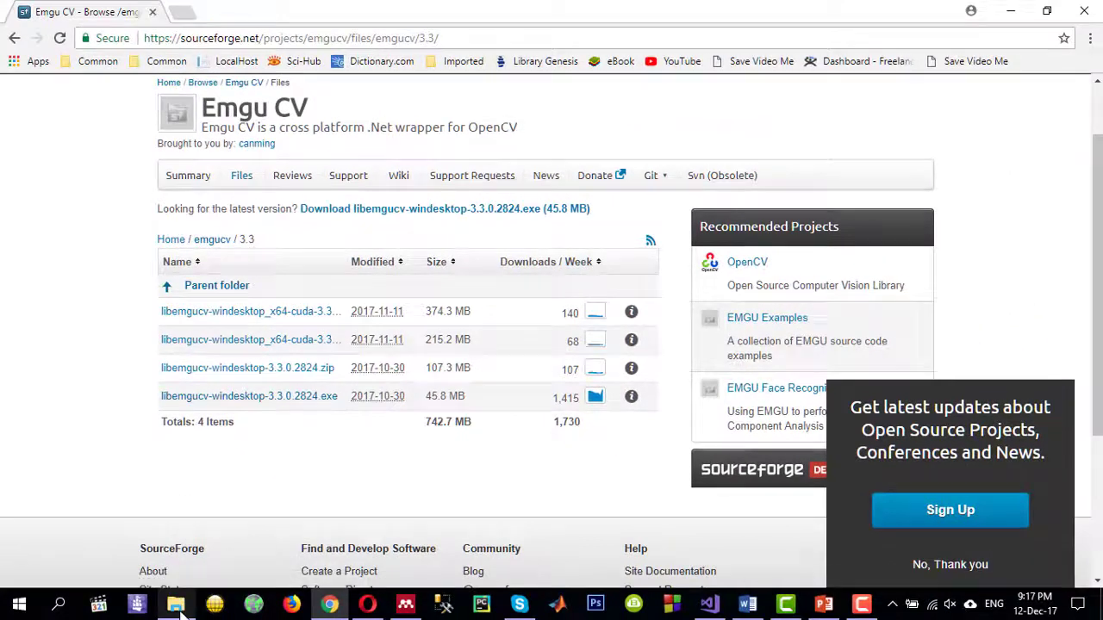
Switch to File Explorer, launch libemgucv-windesktop-3.3.0.2824.exe from the Downloads folder and accept its license agreement.
left_click(176, 603)
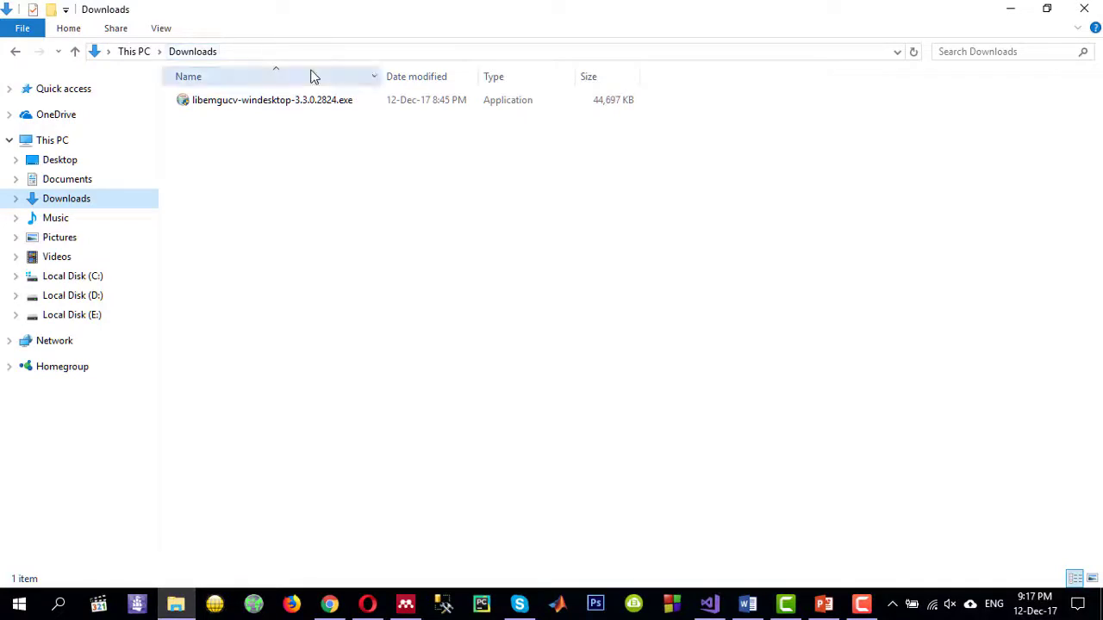
double_click(227, 104)
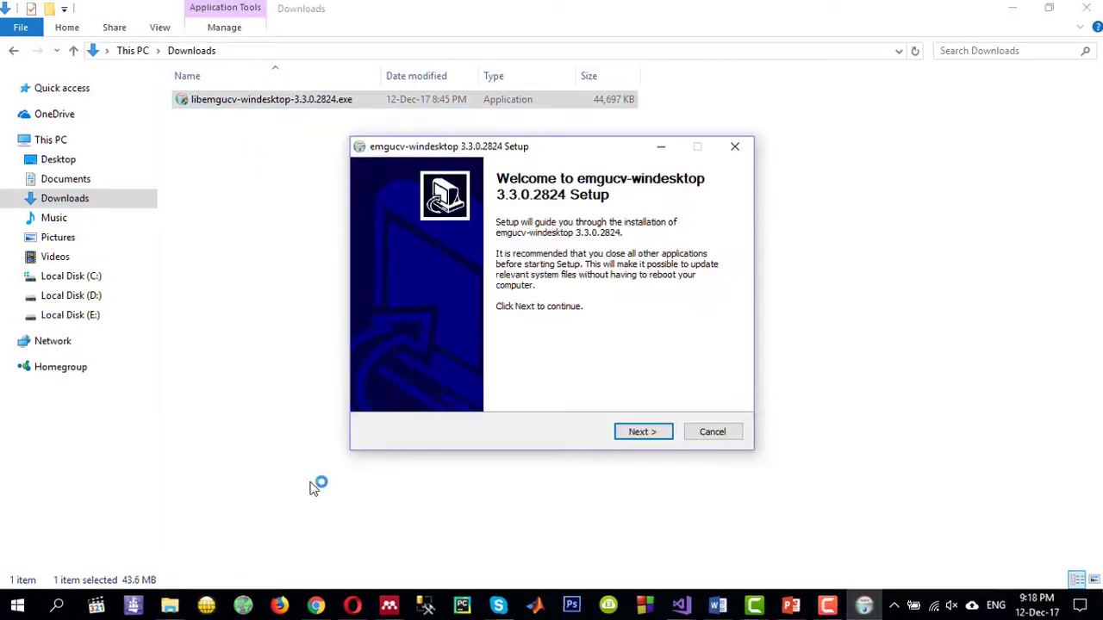
key("Return")
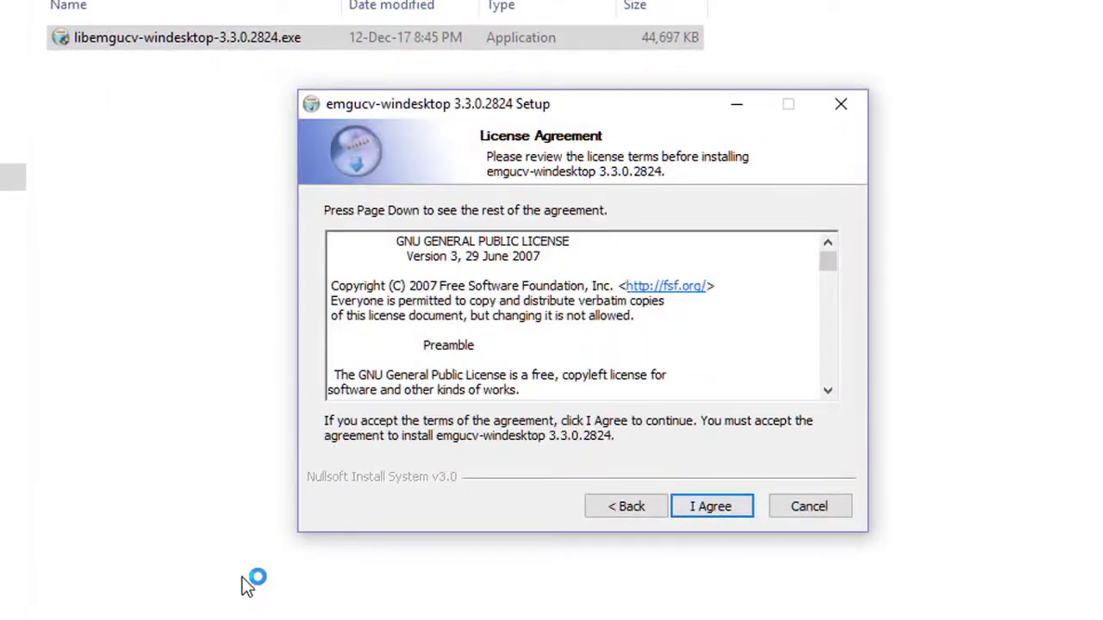
key("Return")
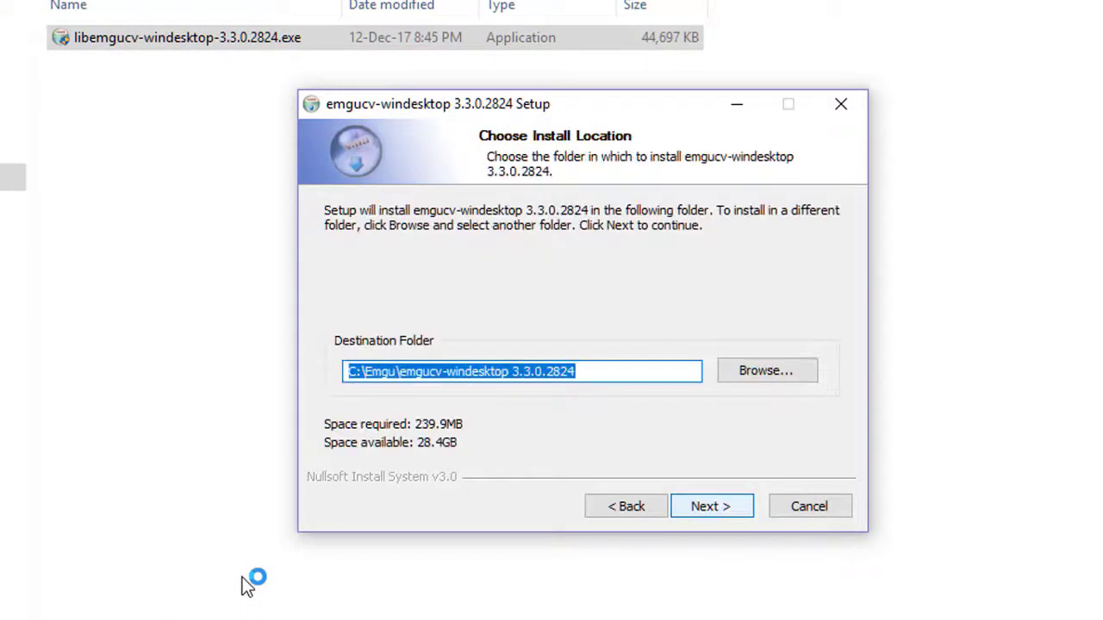
Keep C:\Emgu\emgucv-windesktop 3.3.0.2824 as the destination folder of the installation.
key("End")
key("shift+Left")
key("shift+Left")
key("shift+Left")
key("shift+Left")
key("shift+Left")
key("shift+Left")
key("shift+Left")
key("shift+Left")
key("shift+Left")
key("shift+Left")
key("shift+Left")
key("shift+Left")
key("shift+Left")
key("shift+Left")
key("shift+Left")
key("shift+Left")
key("shift+Left")
key("shift+Left")
key("shift+Left")
key("shift+Left")
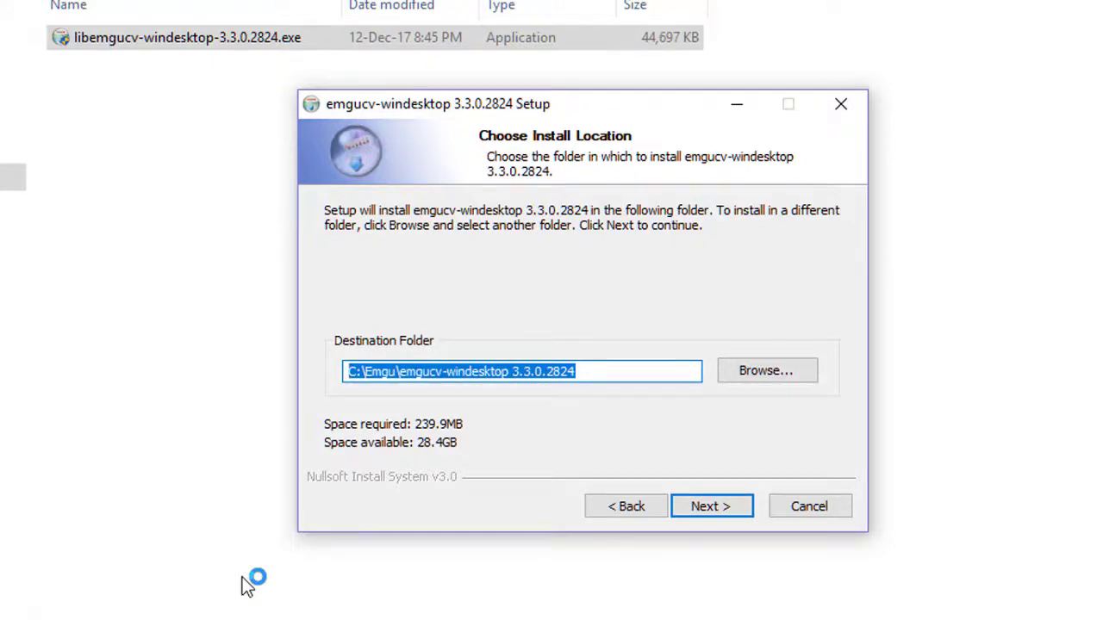
key("Return")
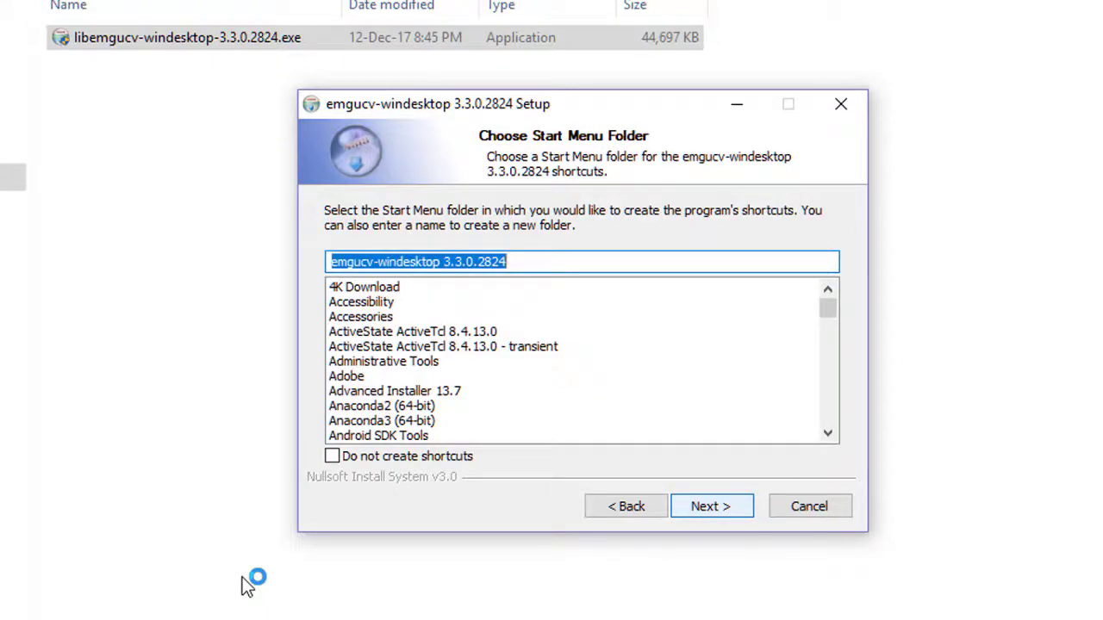
Accept the default Start Menu folder and quit the setup at the component selection.
key("Return")
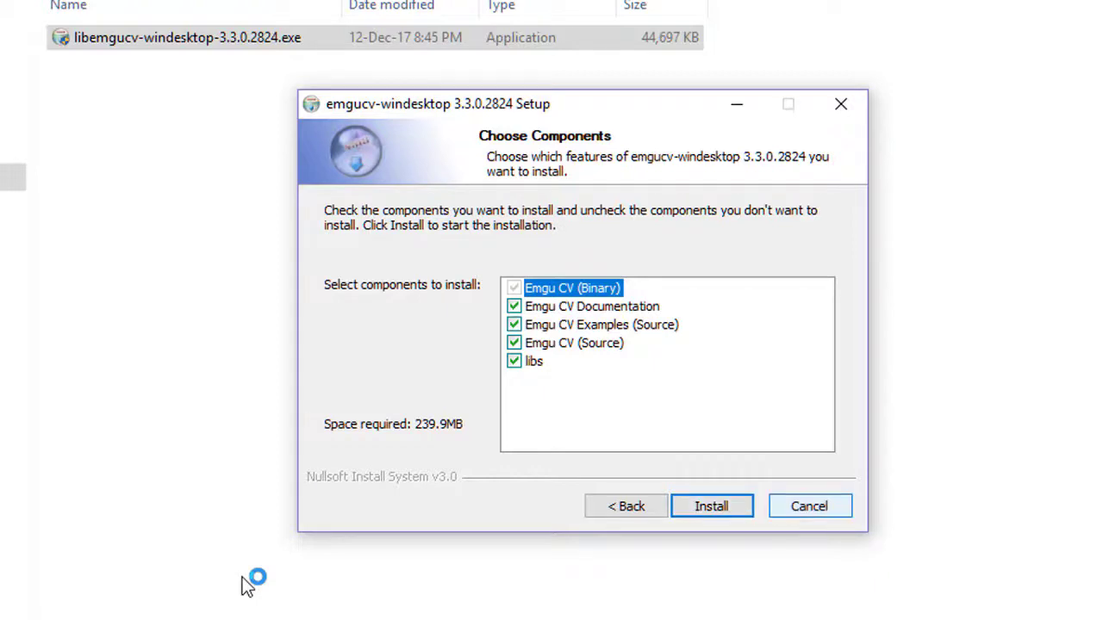
key("Return")
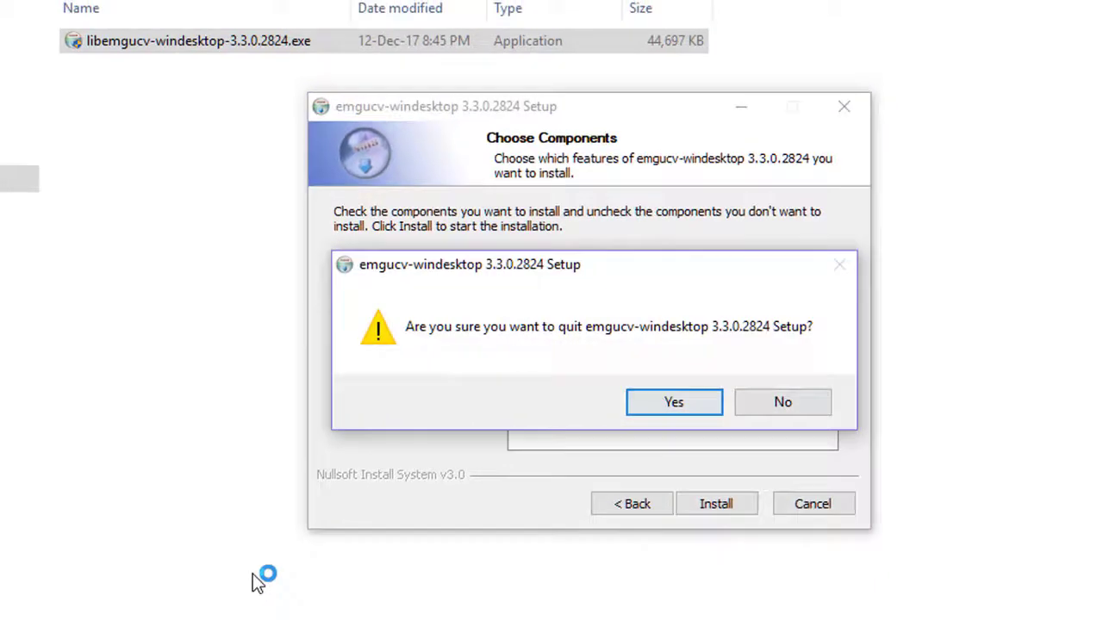
key("Return")
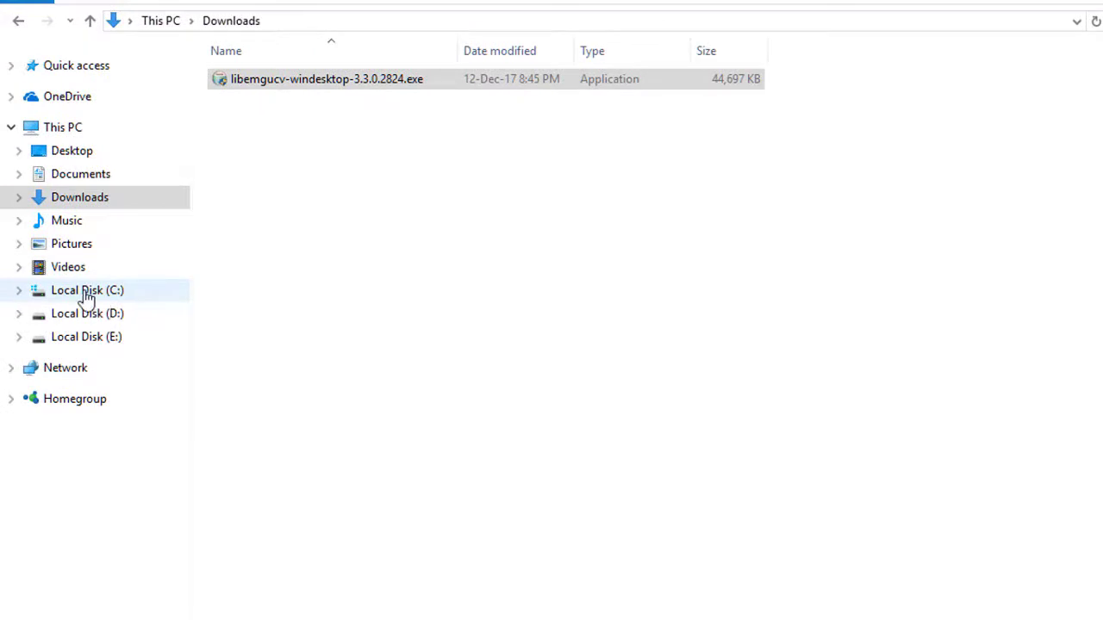
Open the bin folder inside C:\Emgu\emgucv-windesktop 3.3.0.2824.
left_click(87, 293)
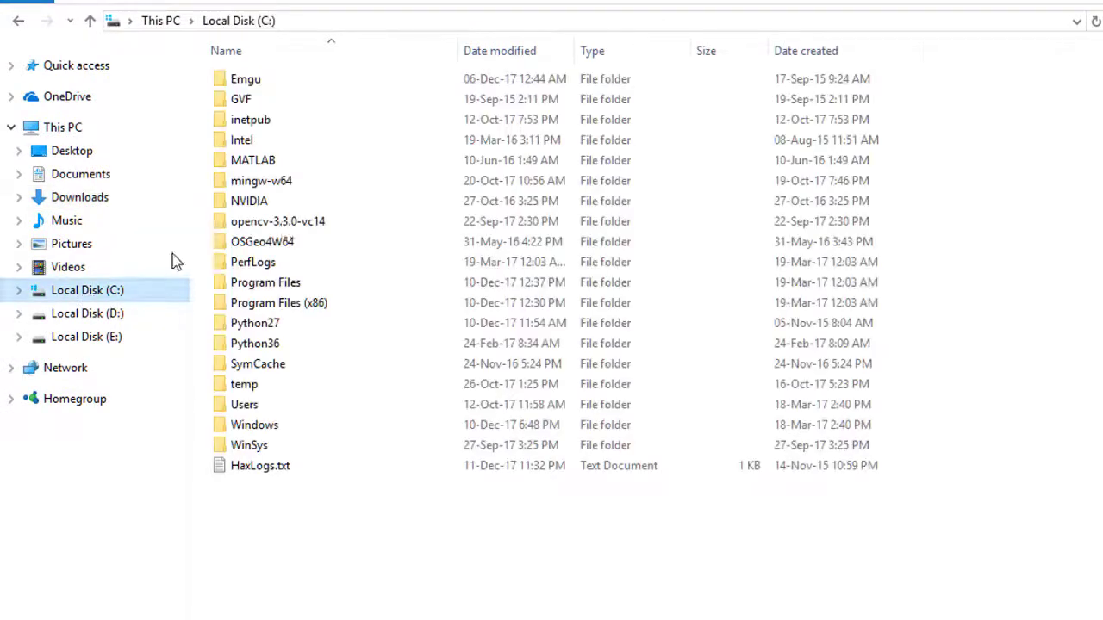
double_click(256, 81)
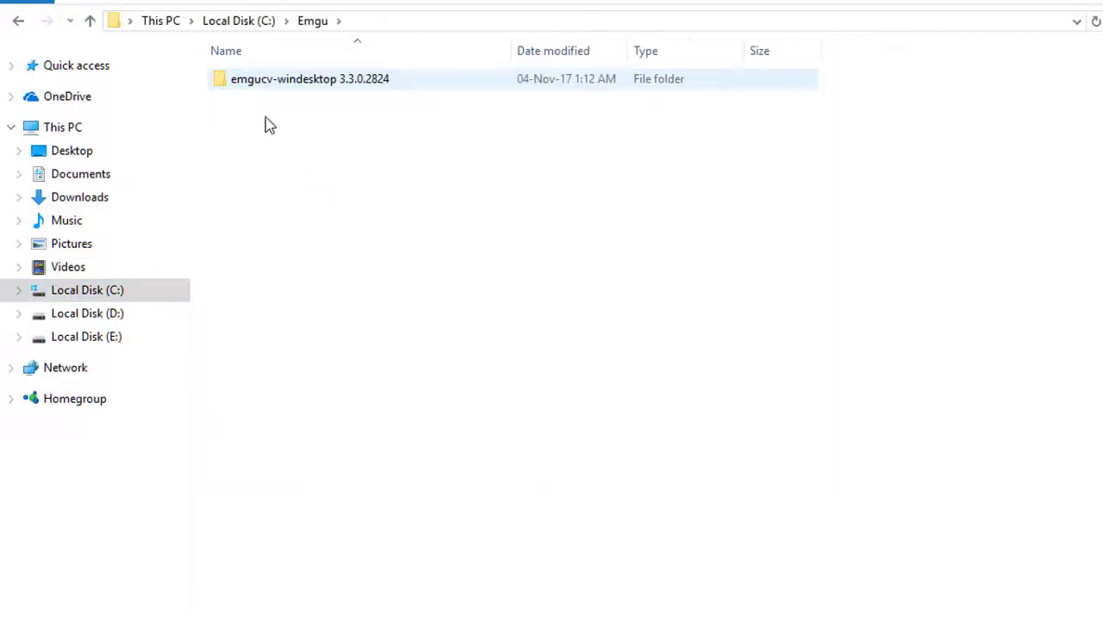
double_click(308, 88)
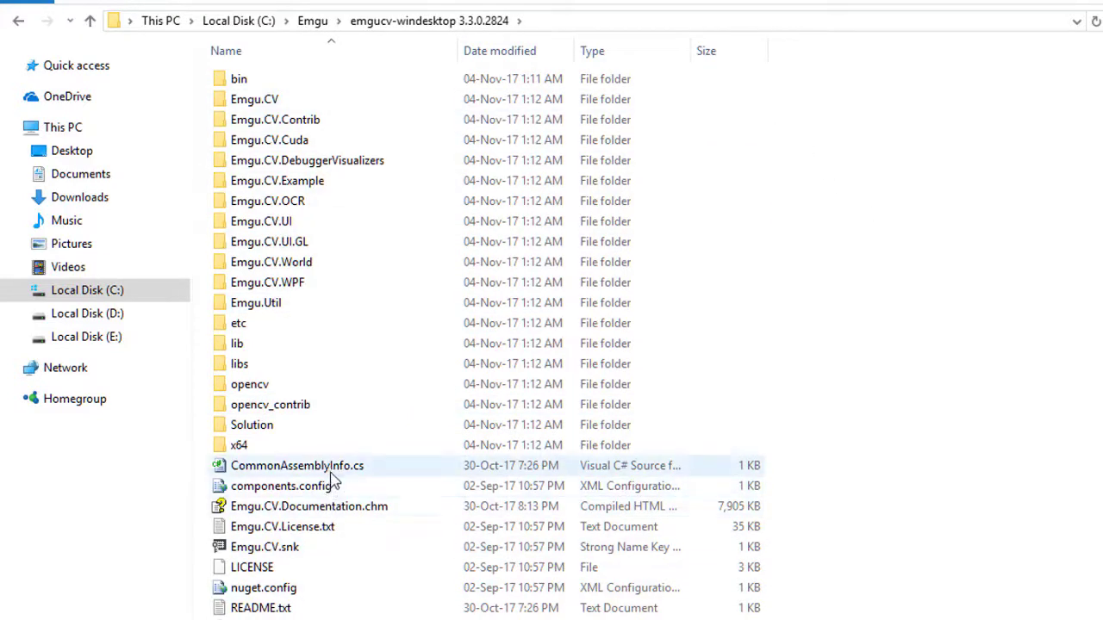
left_click(239, 81)
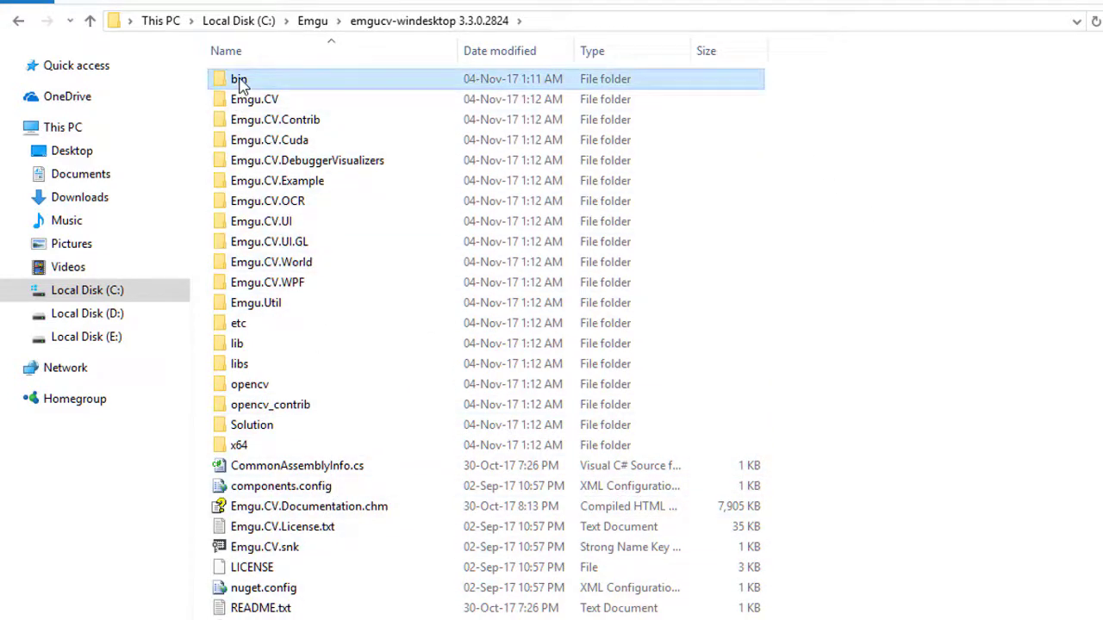
double_click(239, 81)
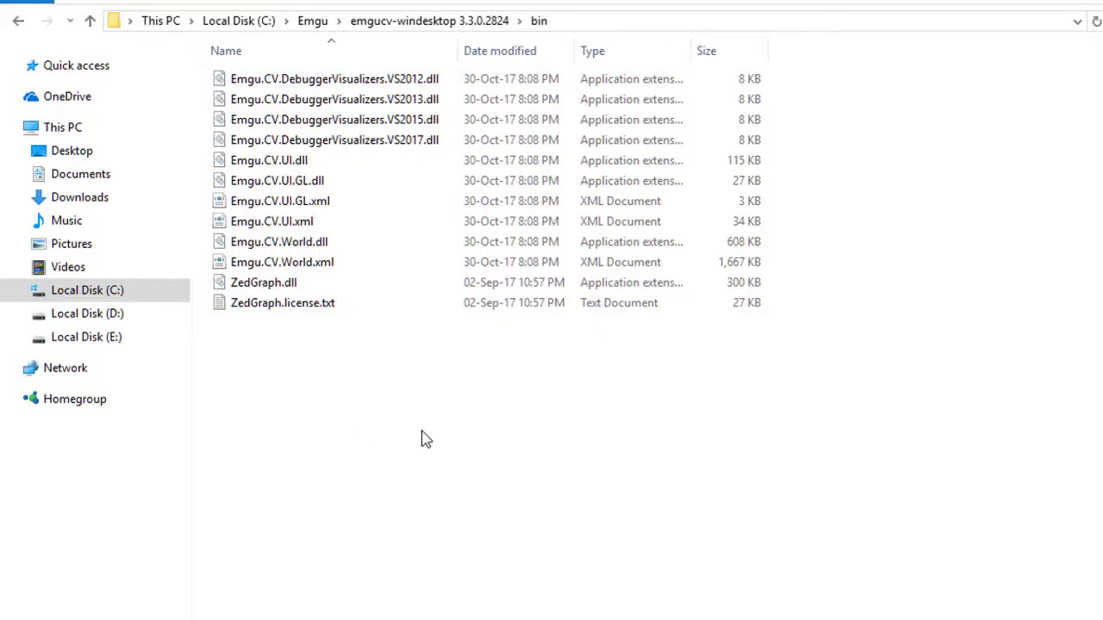
Inspect the file details of Emgu.CV.World.dll and Emgu.CV.UI.dll in the bin folder.
left_click(274, 247)
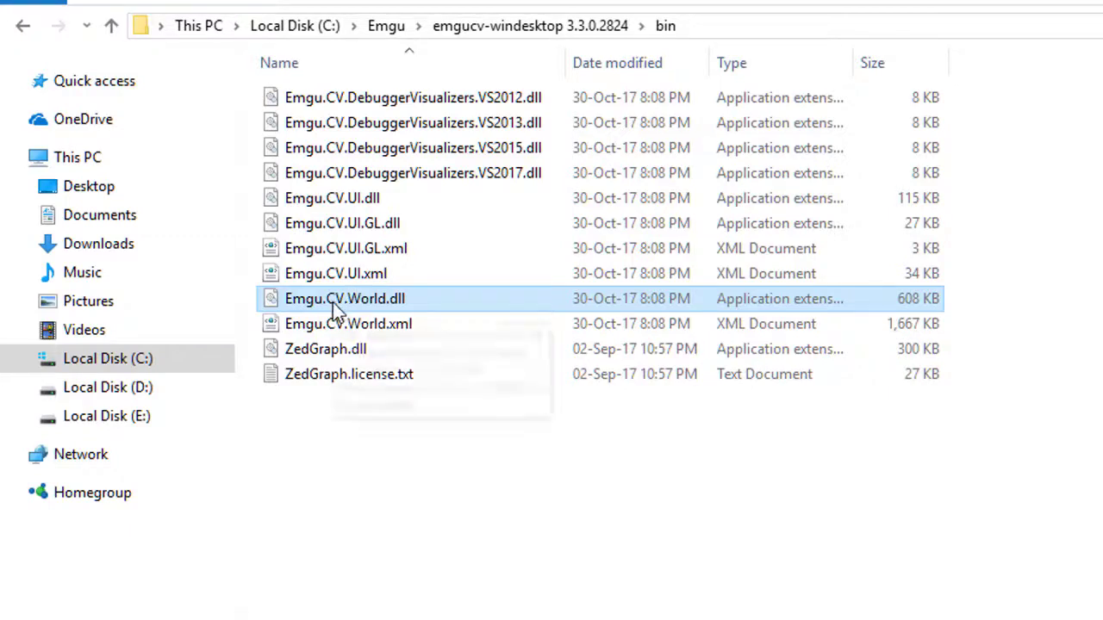
mouse_move(336, 315)
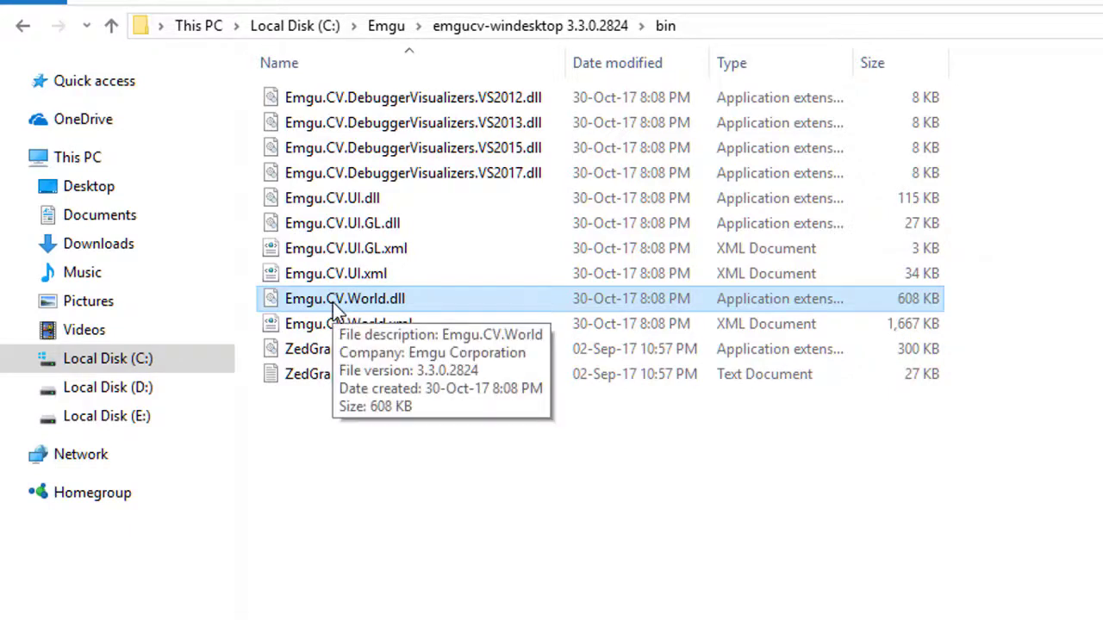
left_click(349, 200)
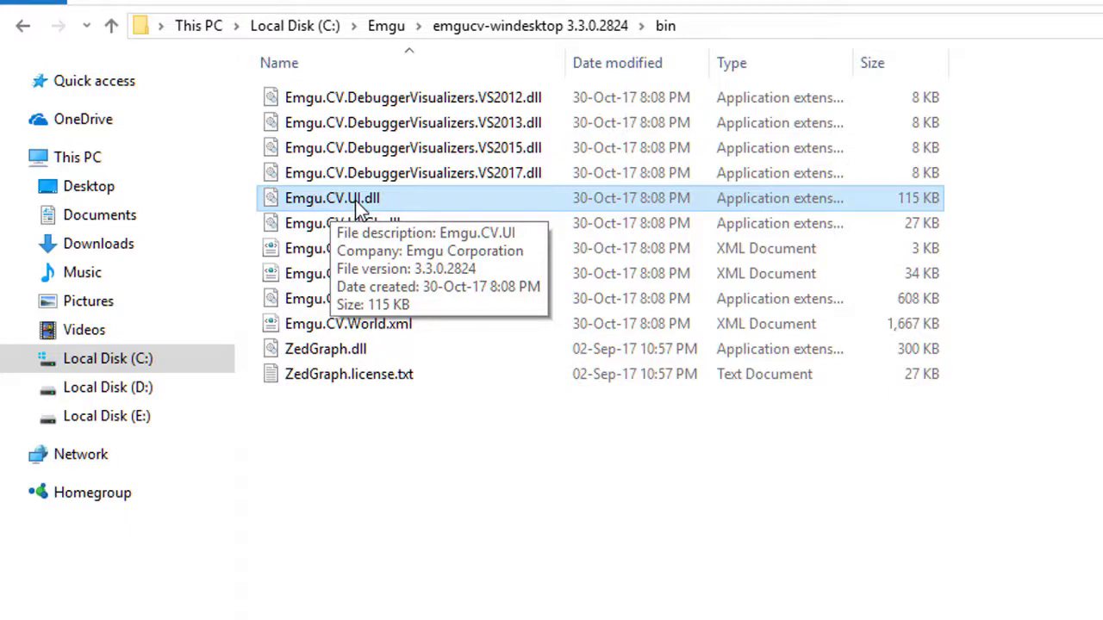
Examine the native library files in the x64 folder inside libs, and go back to the libs folder.
left_click(391, 538)
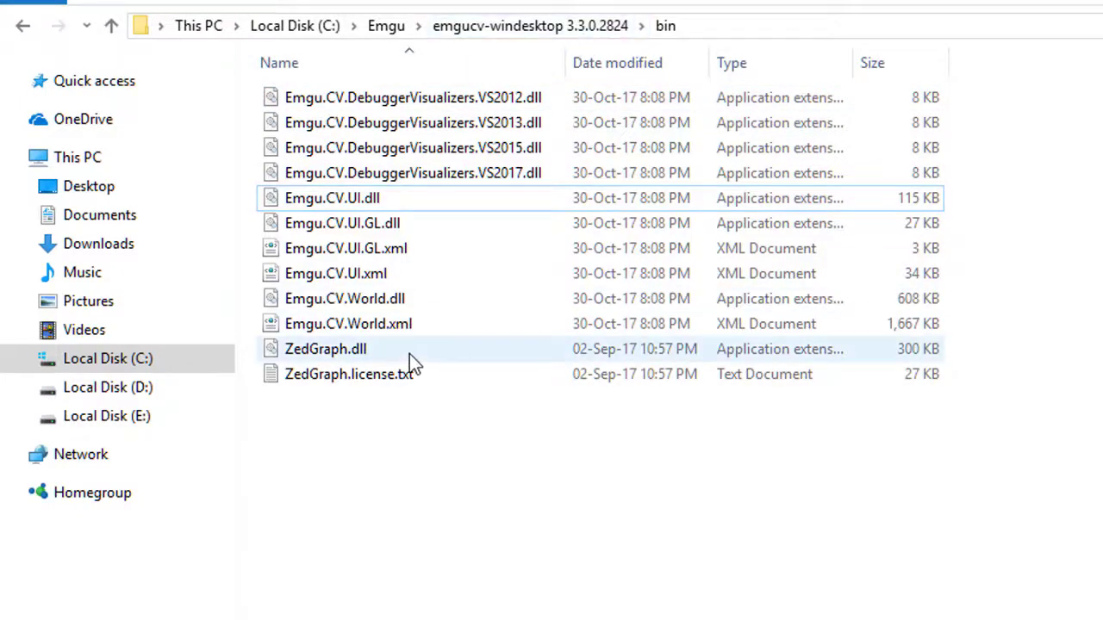
left_click(112, 27)
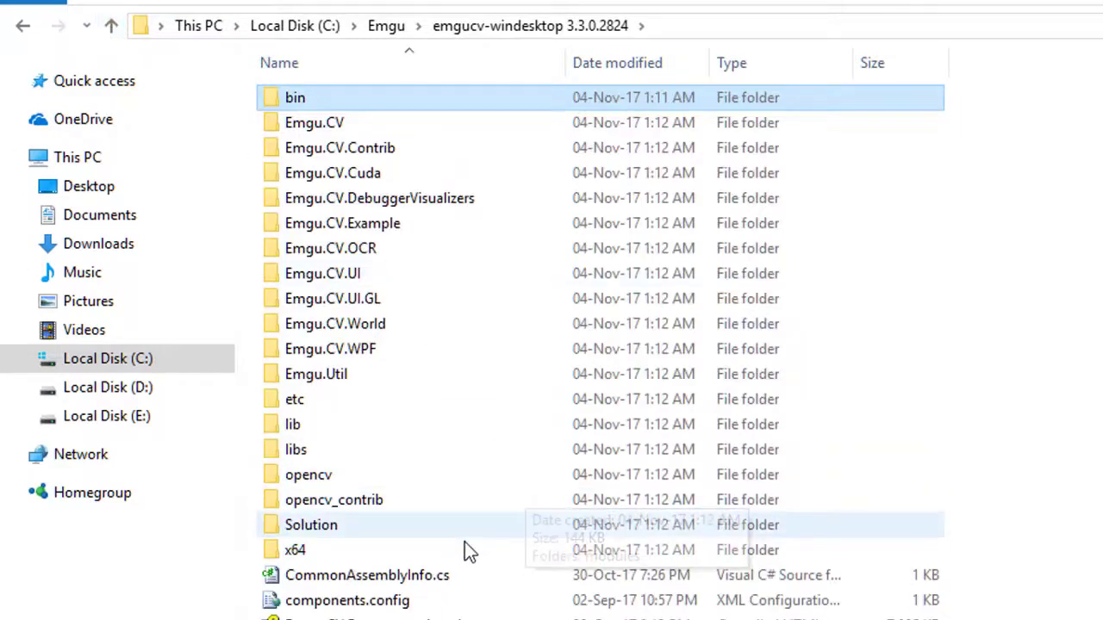
double_click(296, 452)
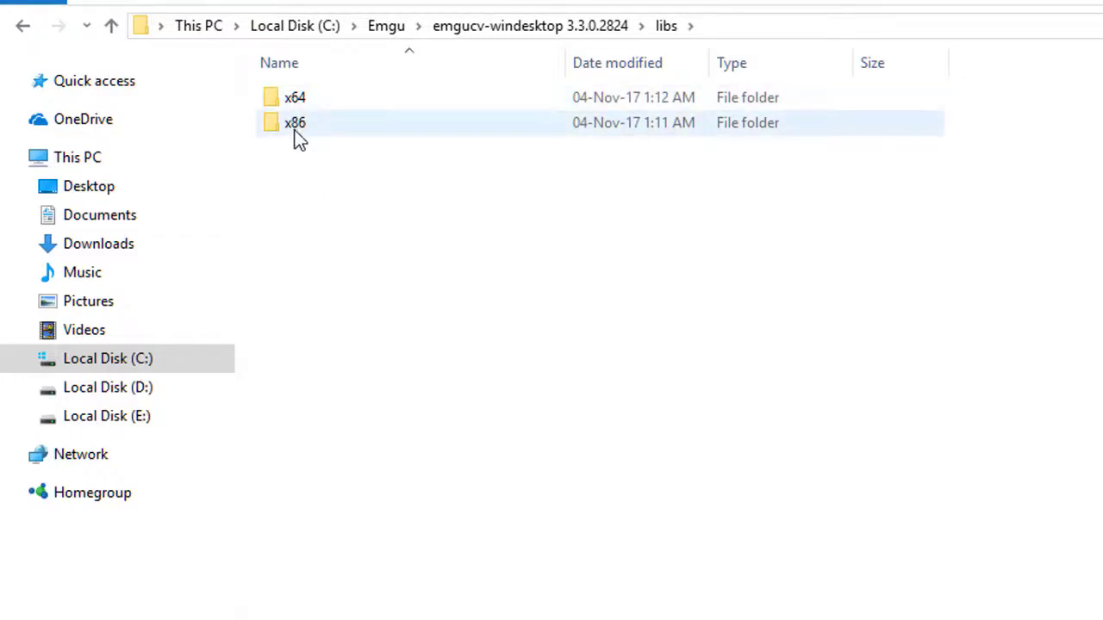
double_click(291, 97)
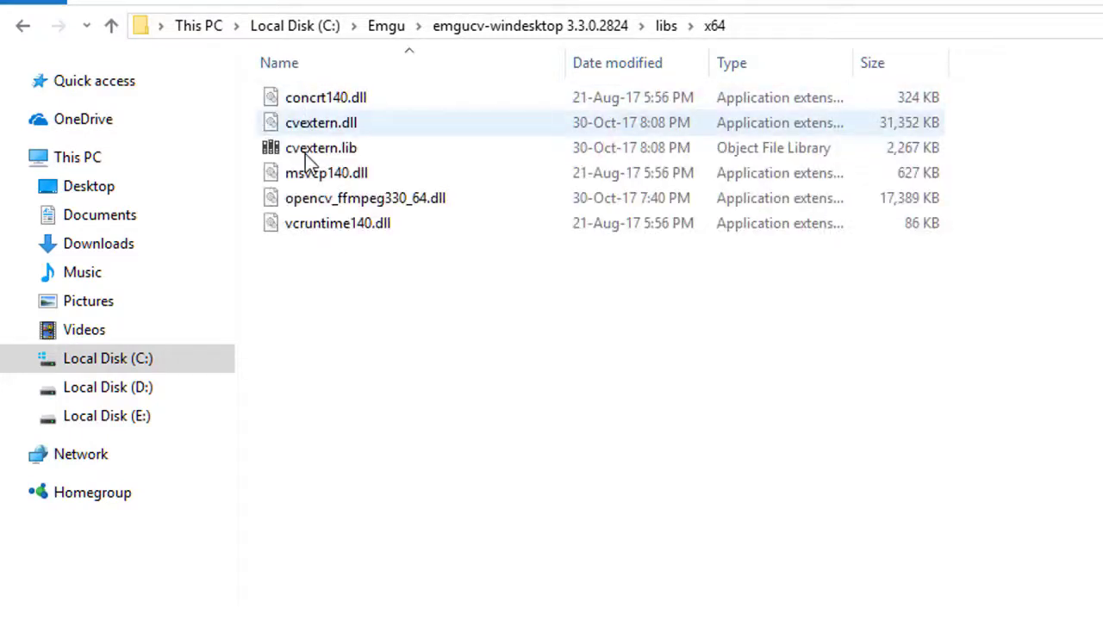
left_click_drag(471, 315, 264, 86)
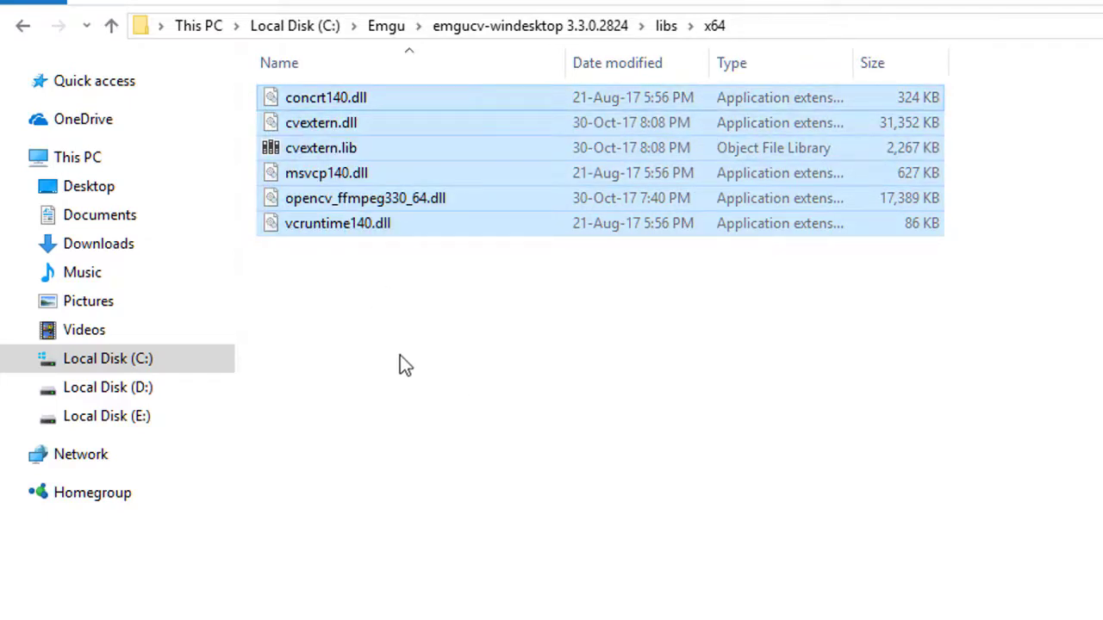
left_click(112, 28)
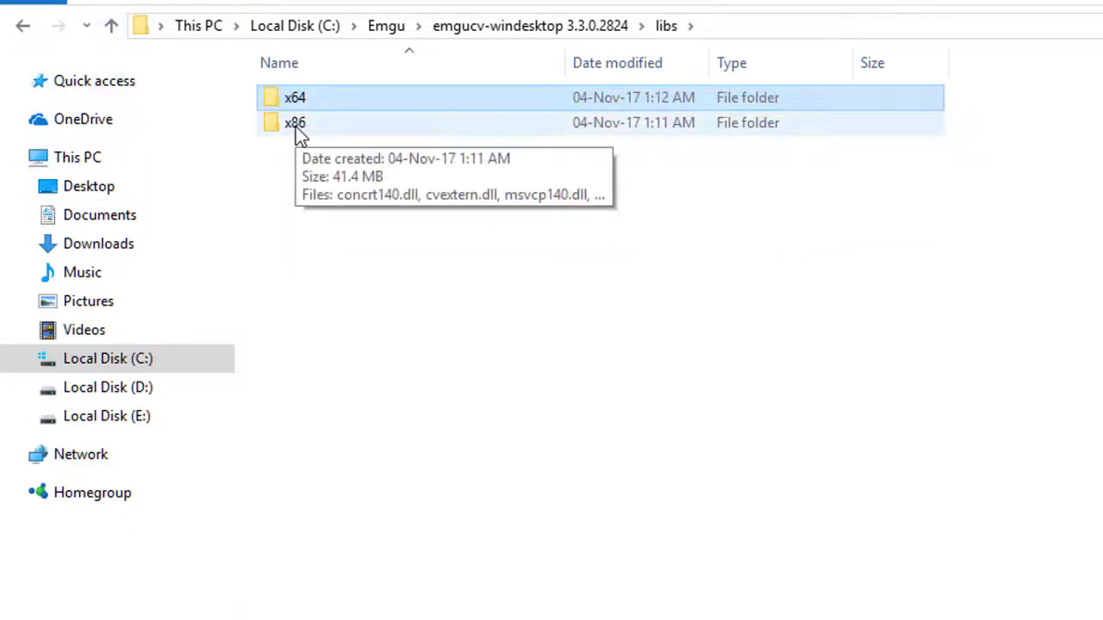
left_click(336, 328)
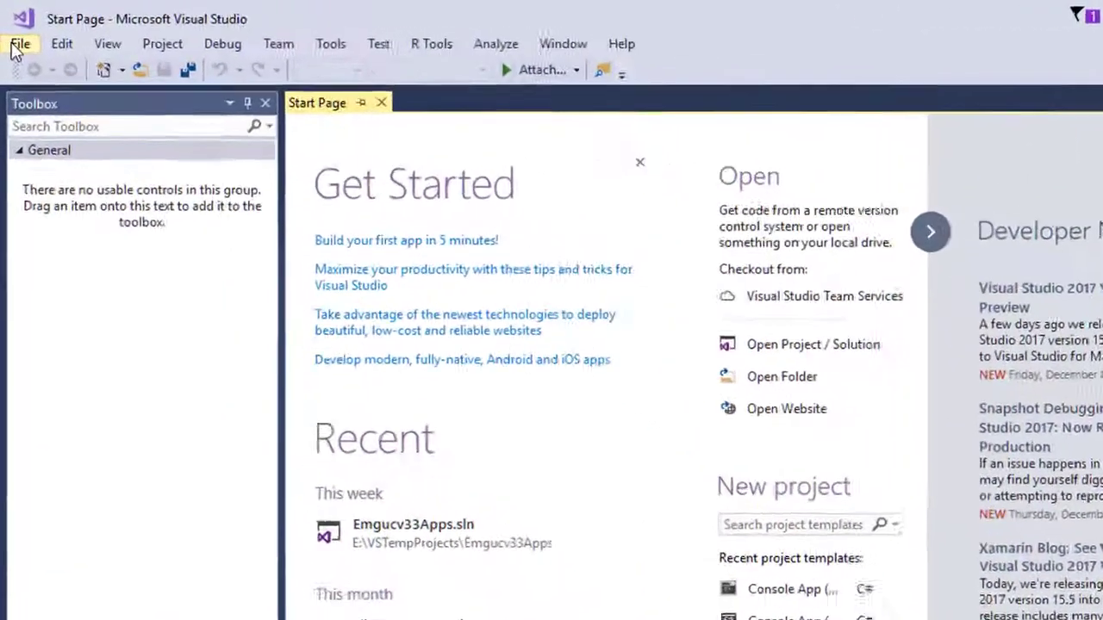
Switch to Visual Studio and start a new Visual C# project with the Windows Forms App (.NET Framework) template.
left_click(13, 47)
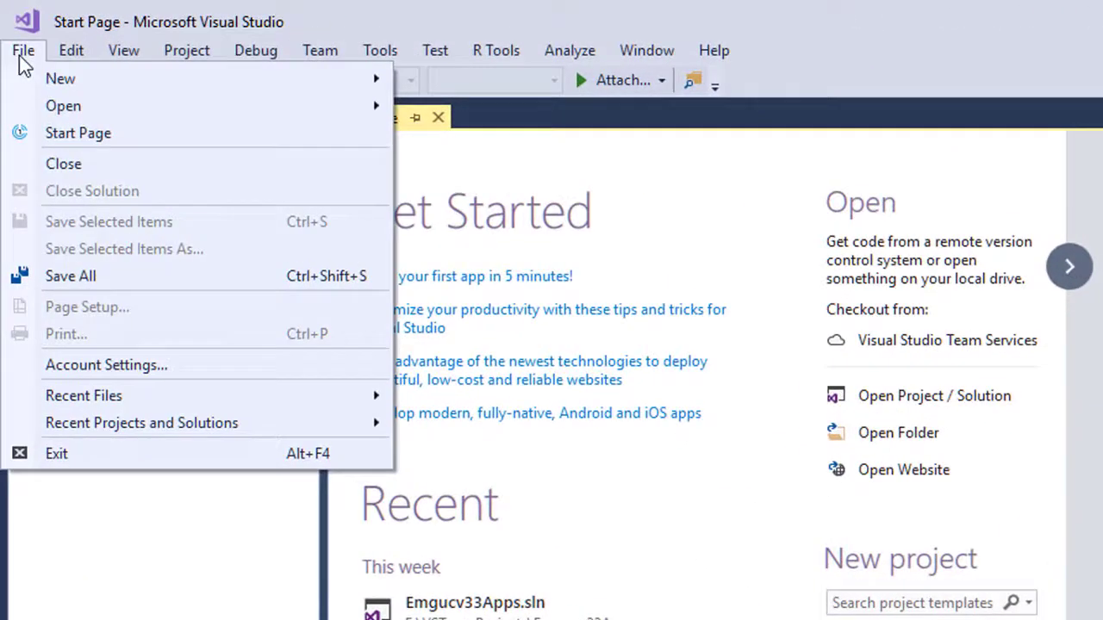
mouse_move(41, 71)
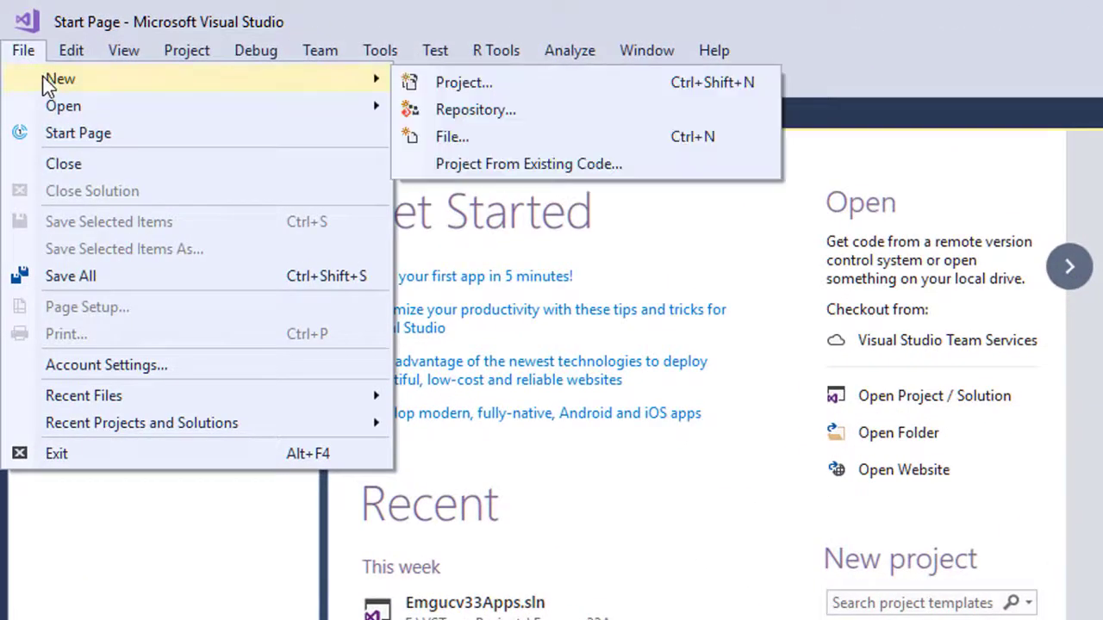
left_click(478, 87)
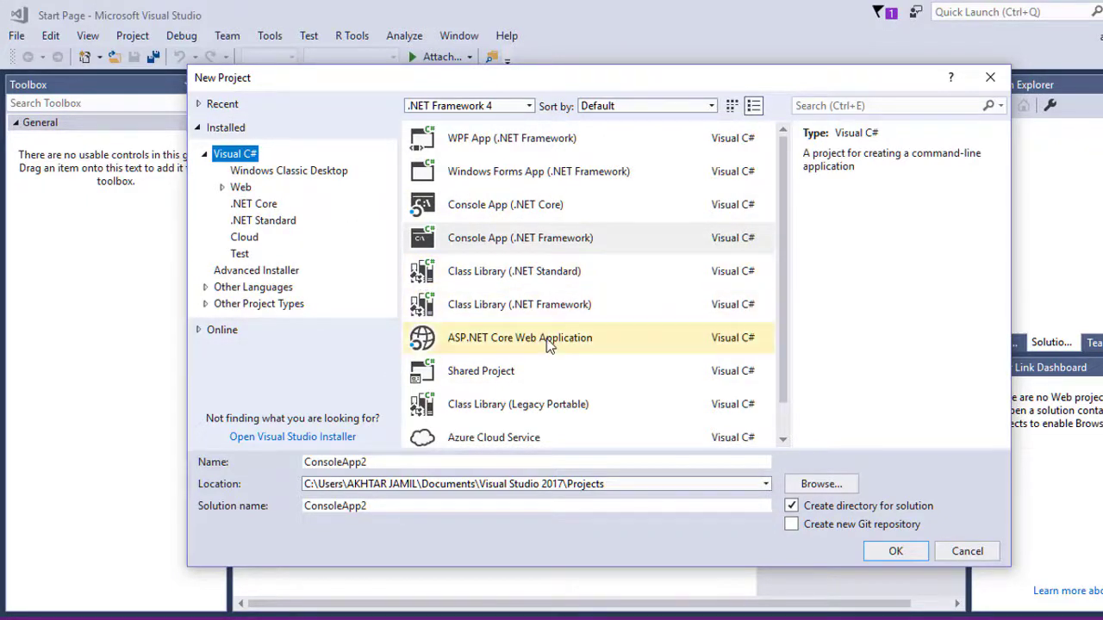
left_click(484, 173)
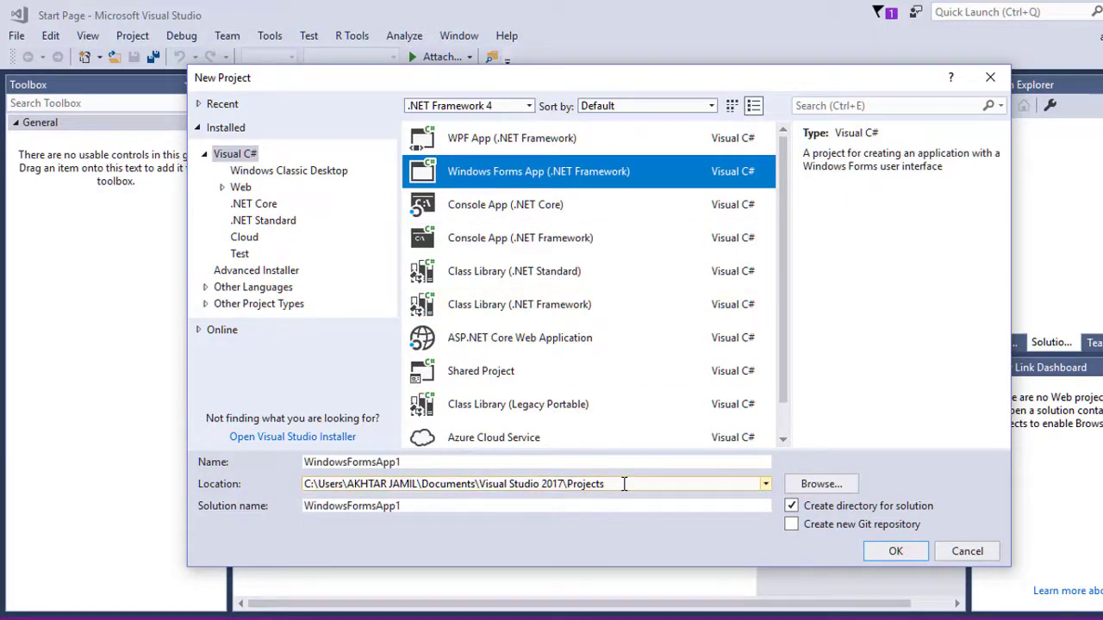
Name the new project configEmgucv33 and create it.
left_click(425, 462)
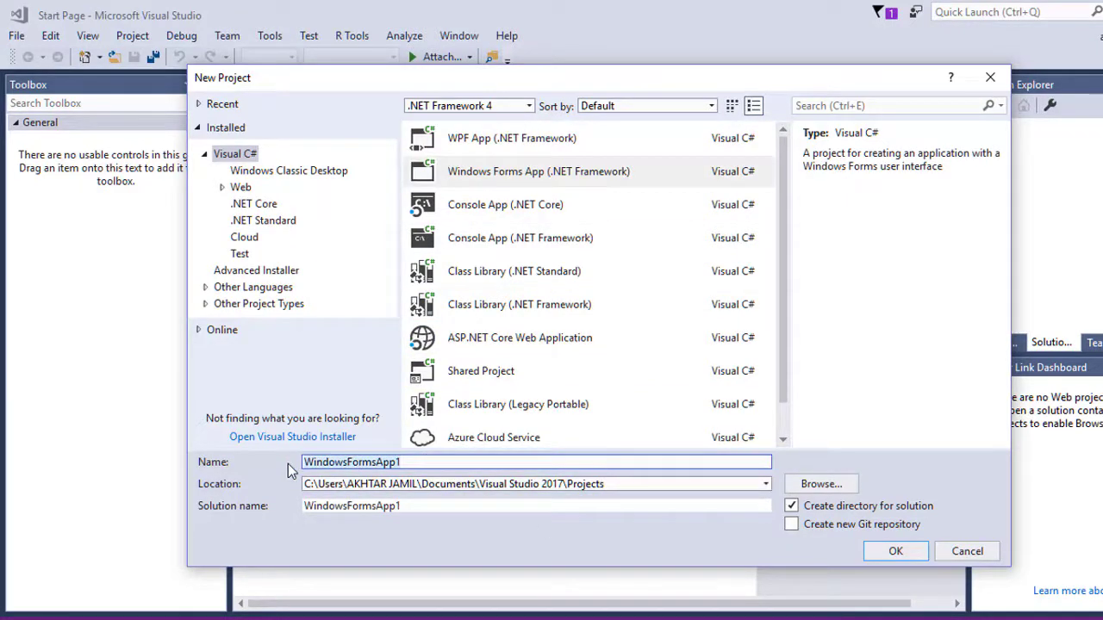
key("ctrl+a")
type("config")
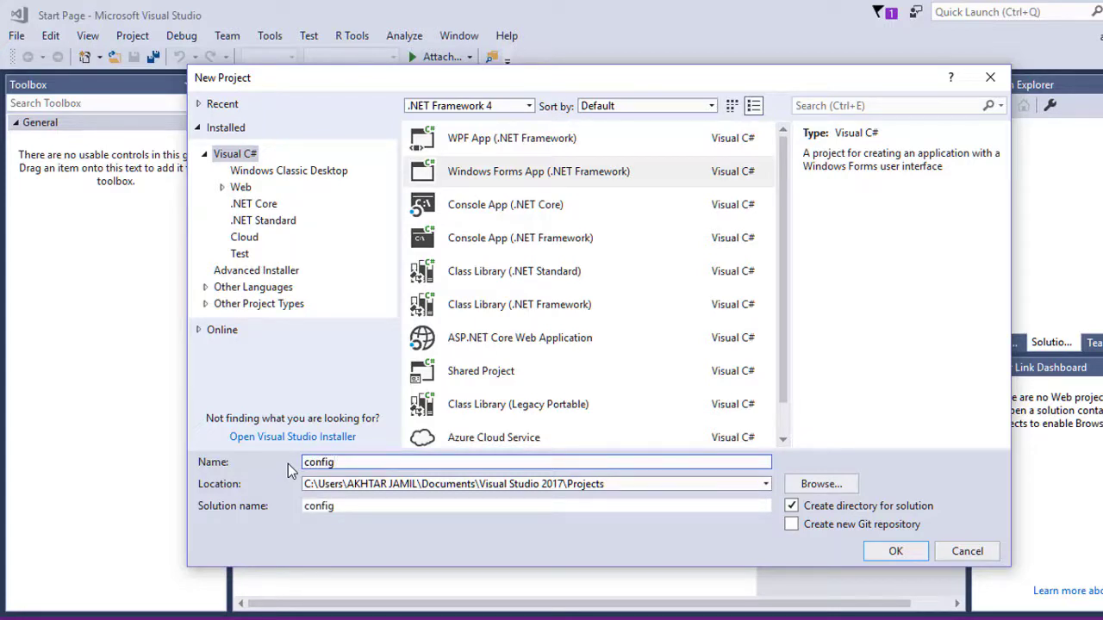
type("Emgucv3.3")
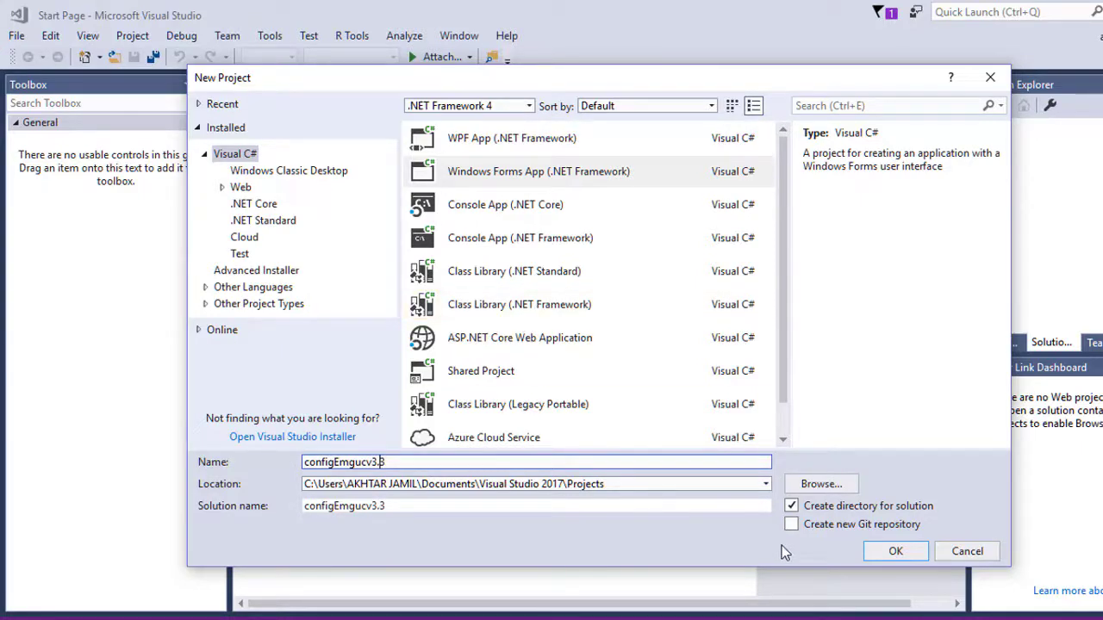
key("BackSpace")
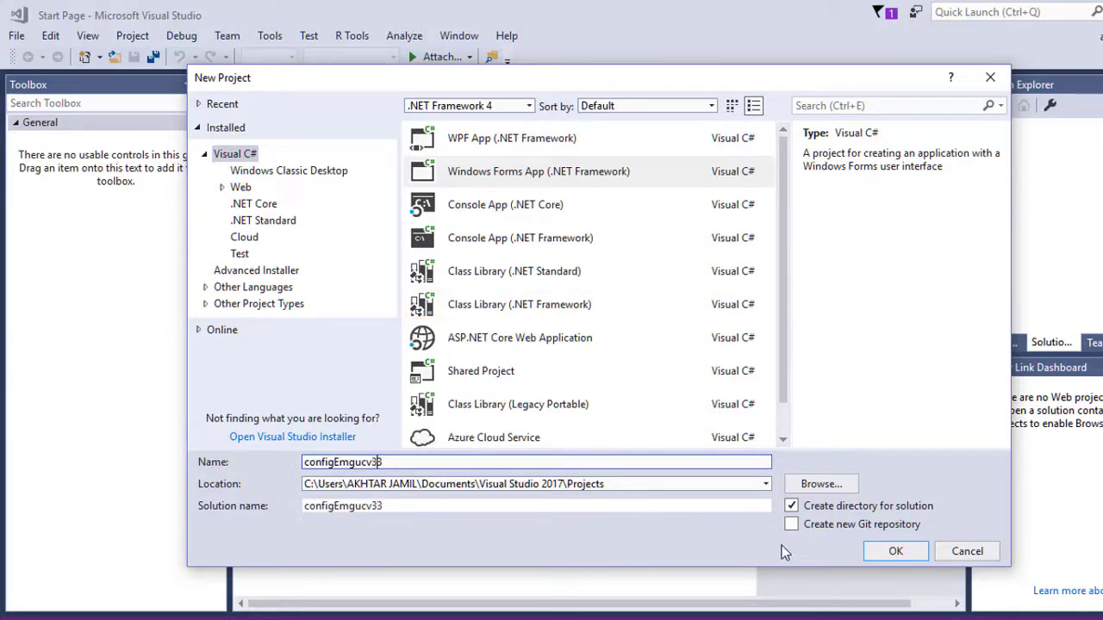
left_click(894, 556)
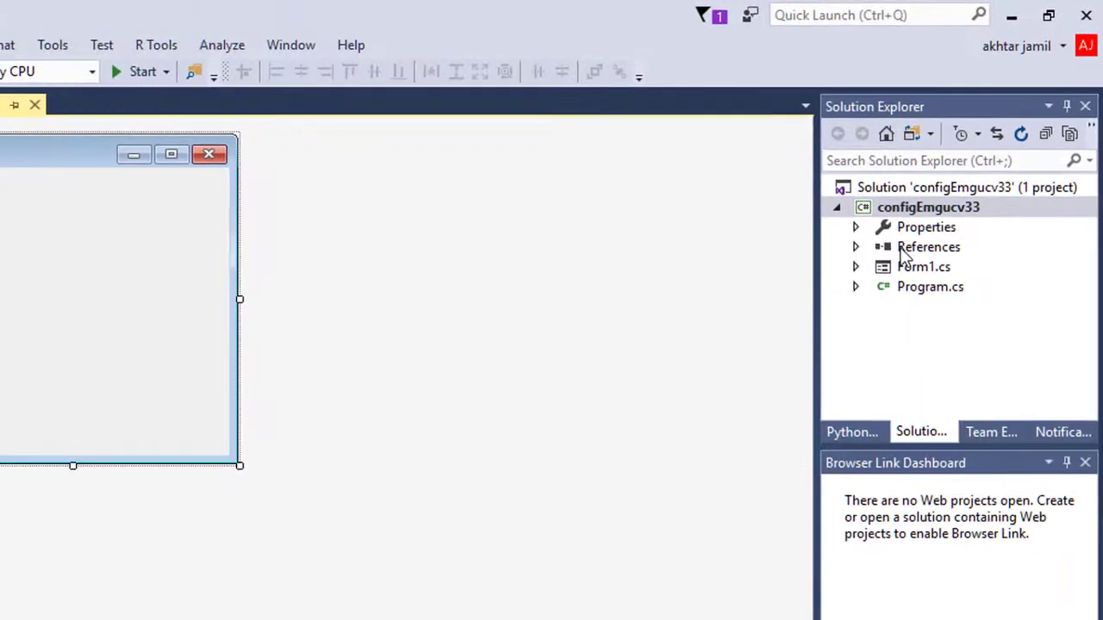
Widen the Solution Explorer and start adding a reference to the configEmgucv33 project.
left_click_drag(815, 303, 759, 310)
left_click(862, 247)
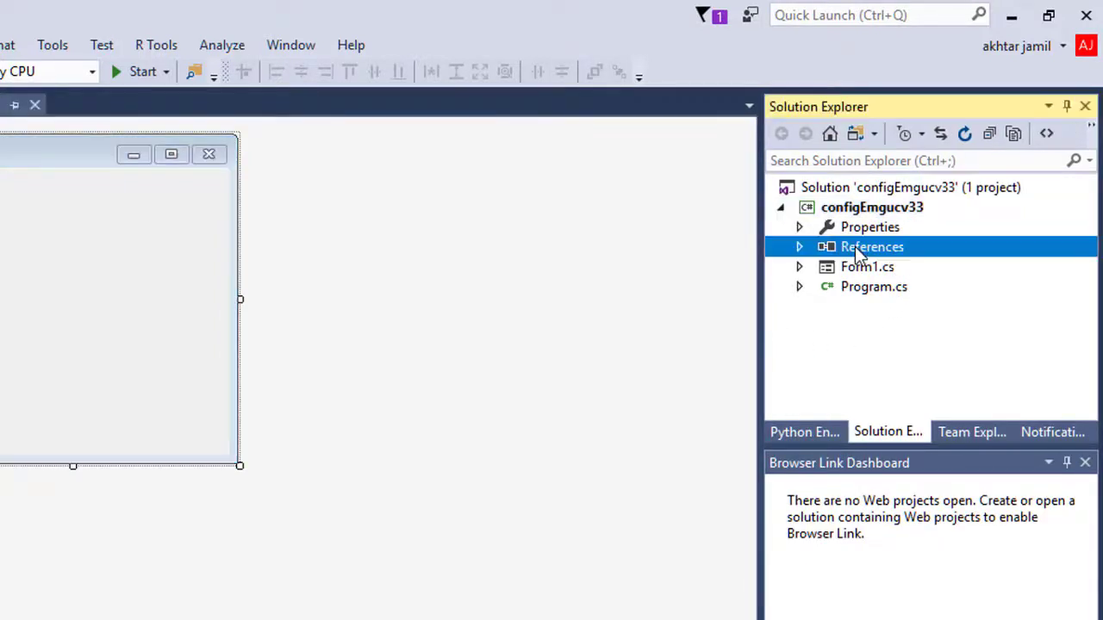
right_click(859, 249)
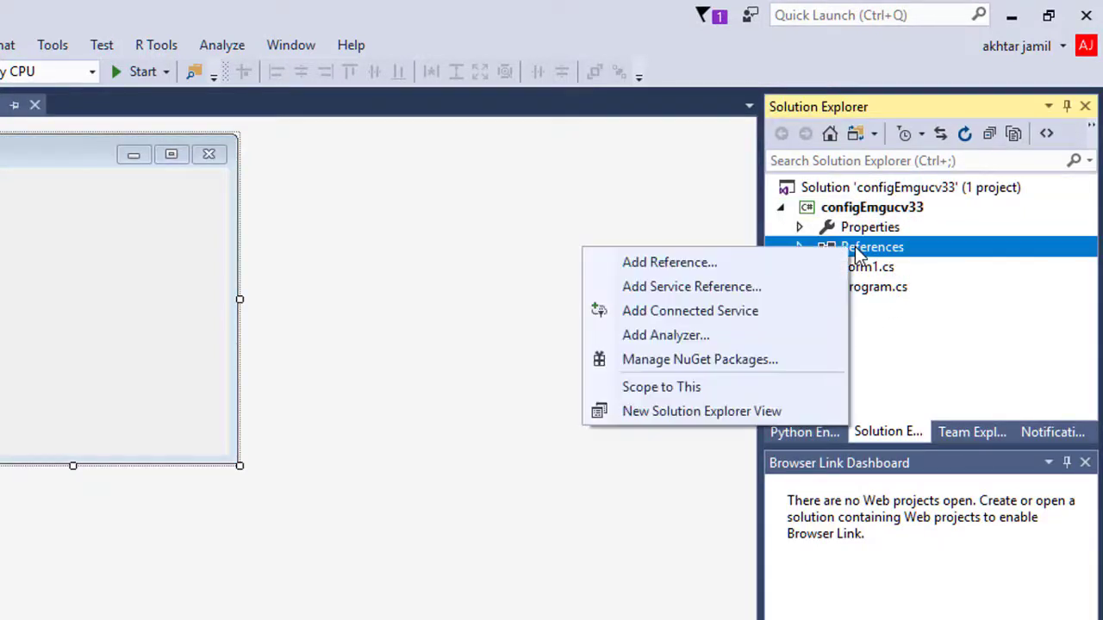
left_click(670, 263)
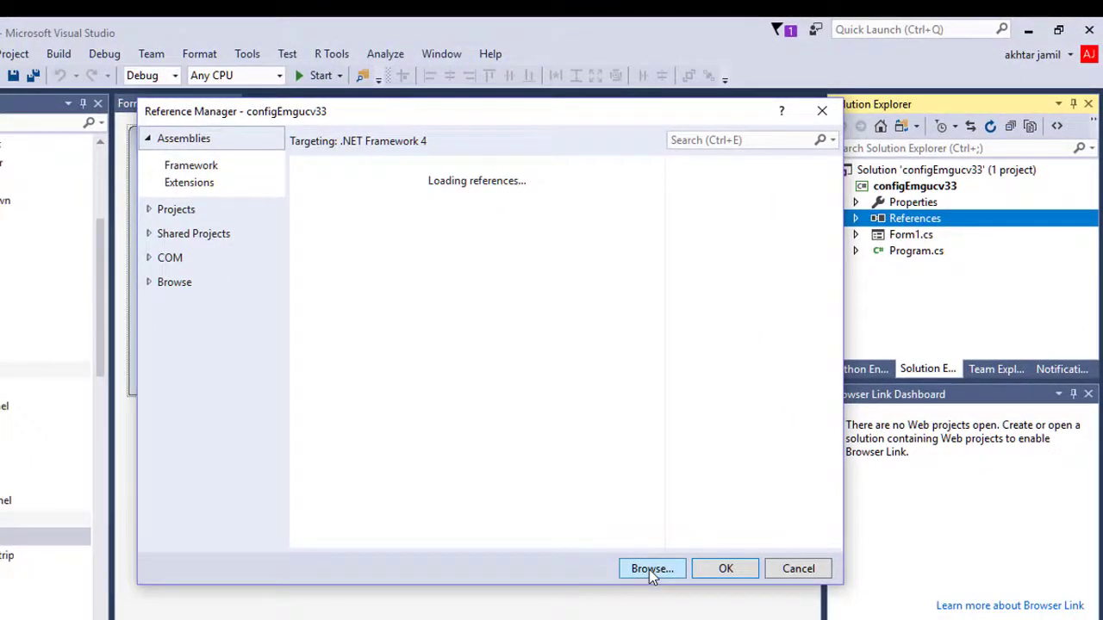
Browse for the reference file in the bin folder of C:\Emgu\emgucv-windesktop 3.3.0.2824.
left_click(650, 569)
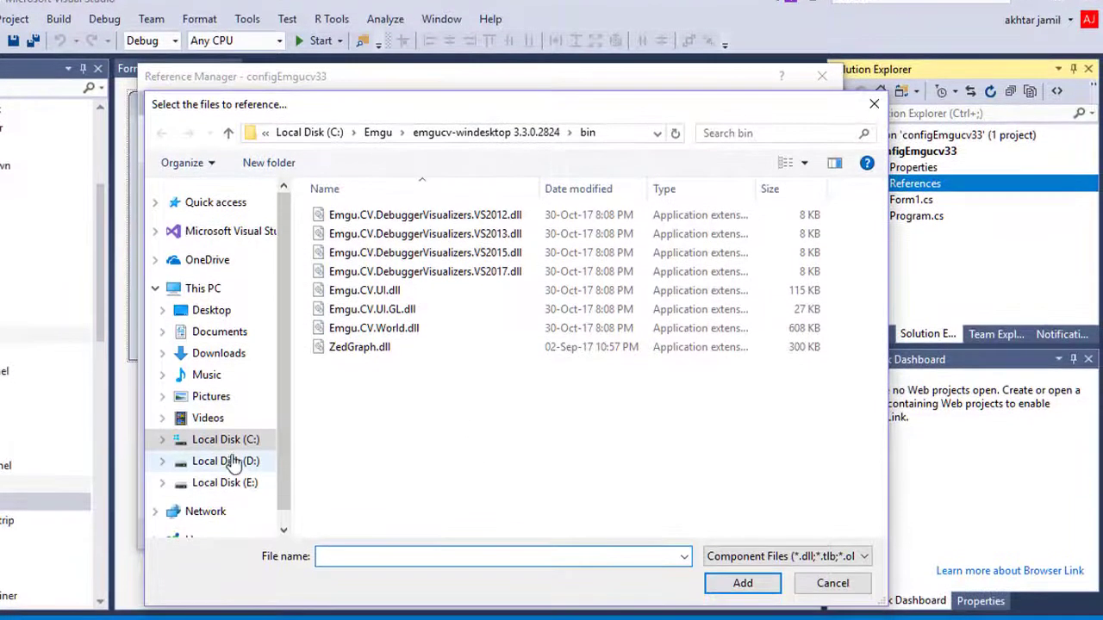
left_click(222, 441)
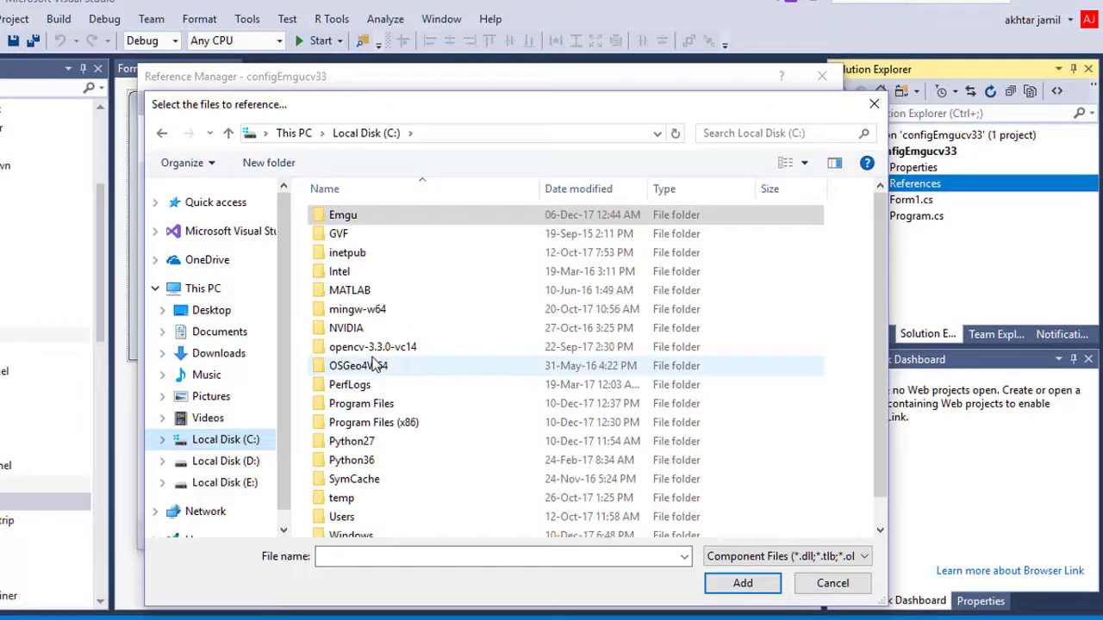
double_click(344, 217)
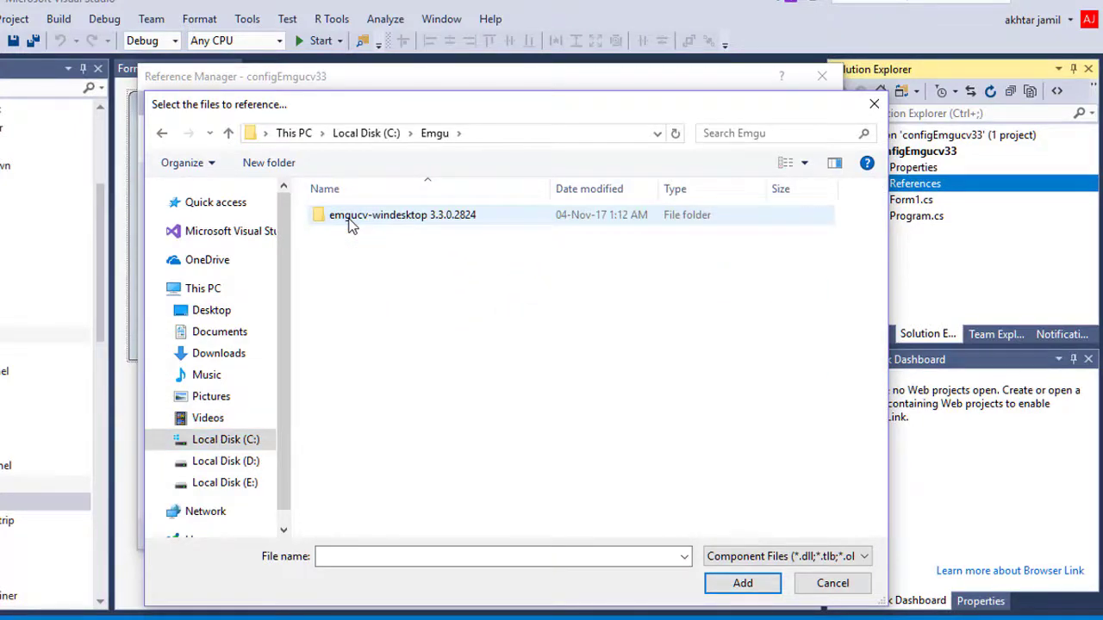
double_click(351, 220)
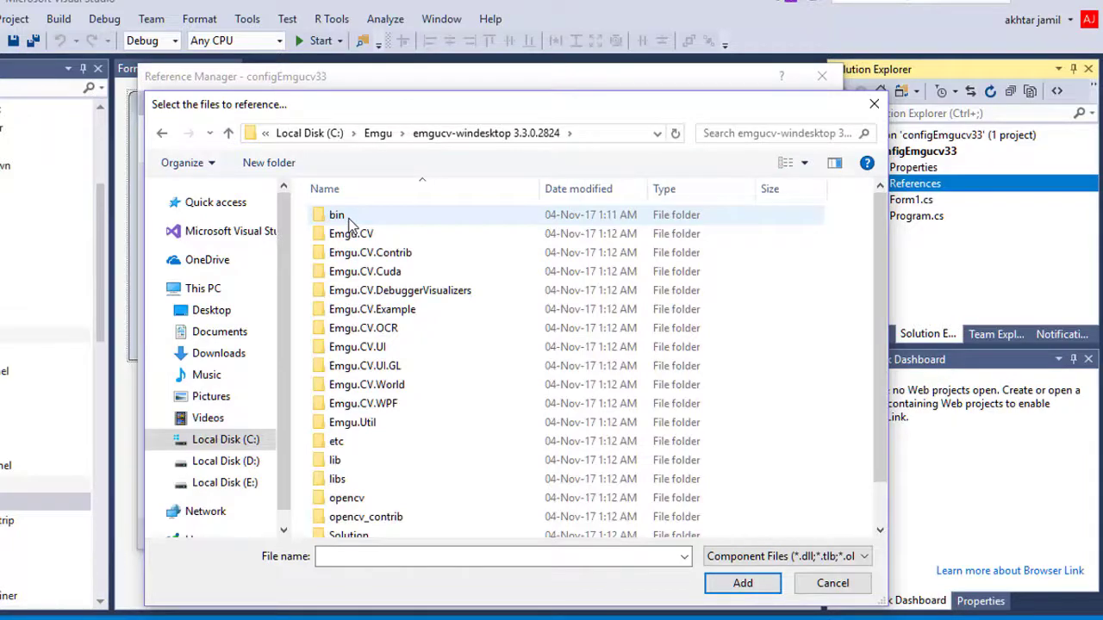
double_click(336, 215)
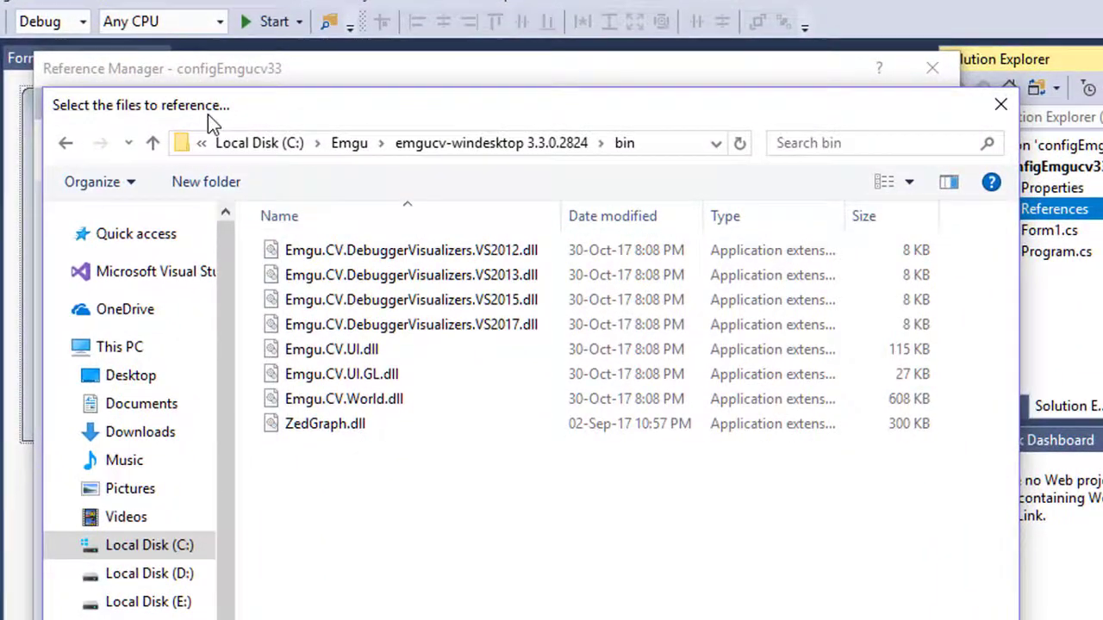
left_click_drag(210, 103, 105, 18)
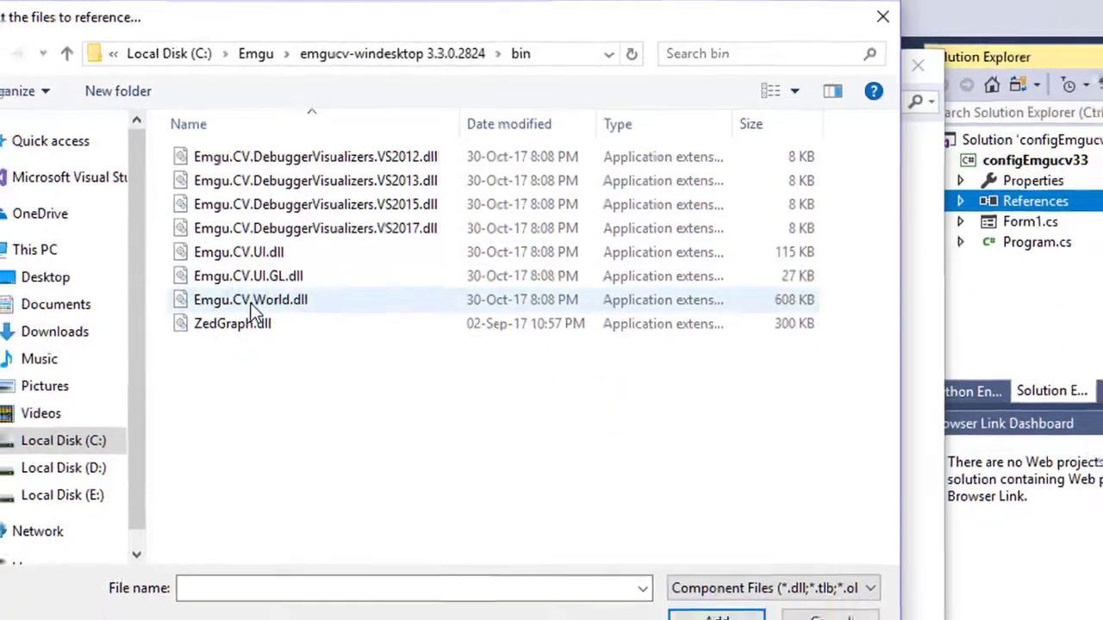
Add Emgu.CV.World.dll as a project reference and select its entry under References.
left_click(250, 312)
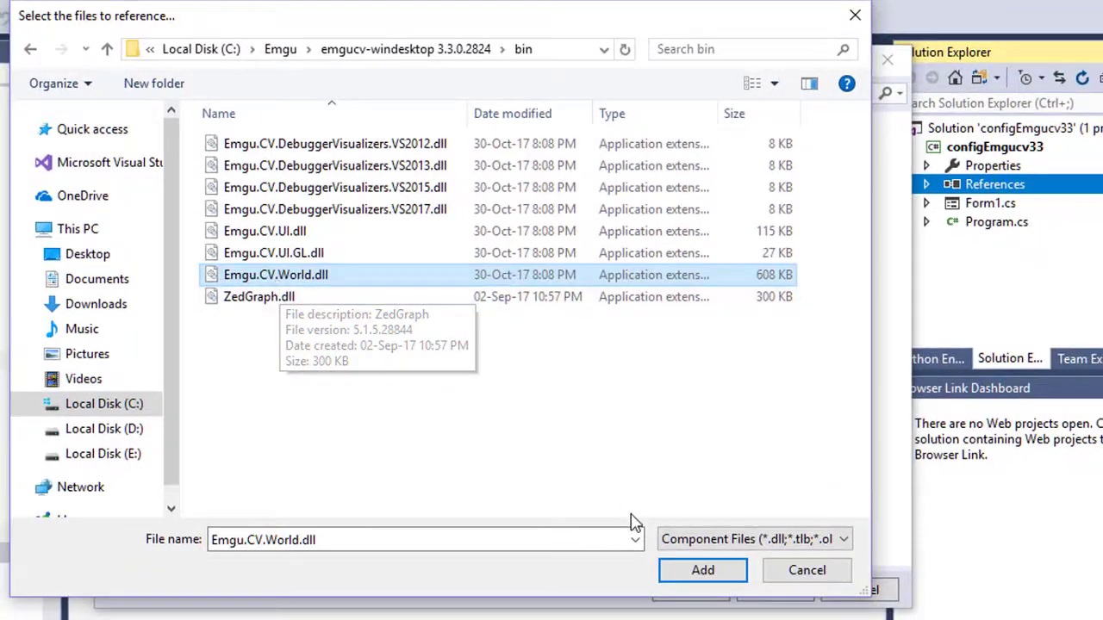
left_click(698, 570)
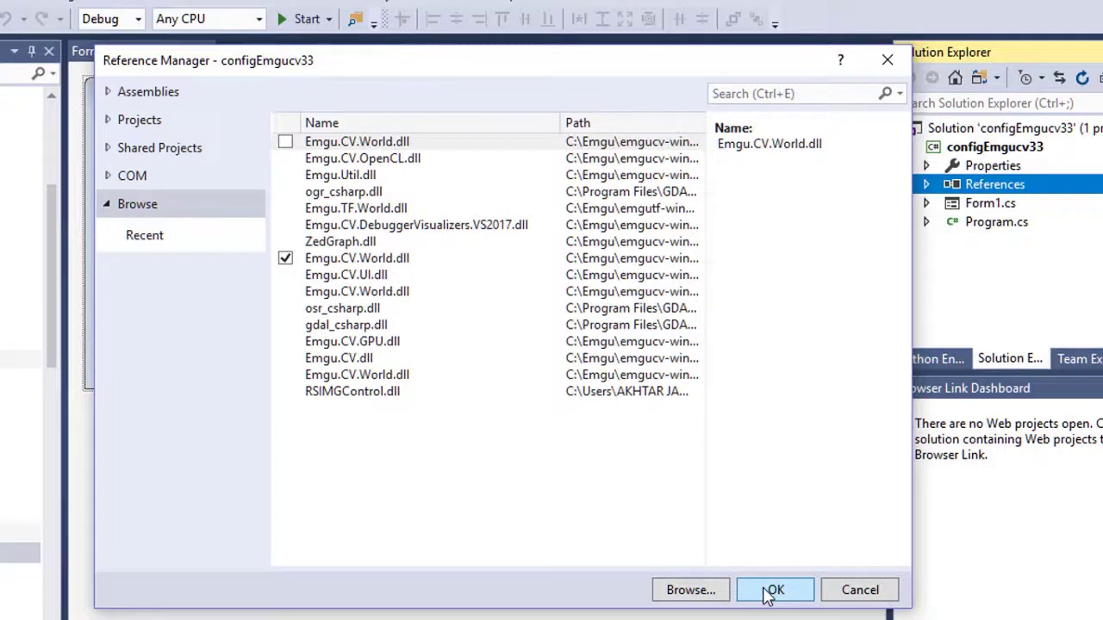
left_click(773, 590)
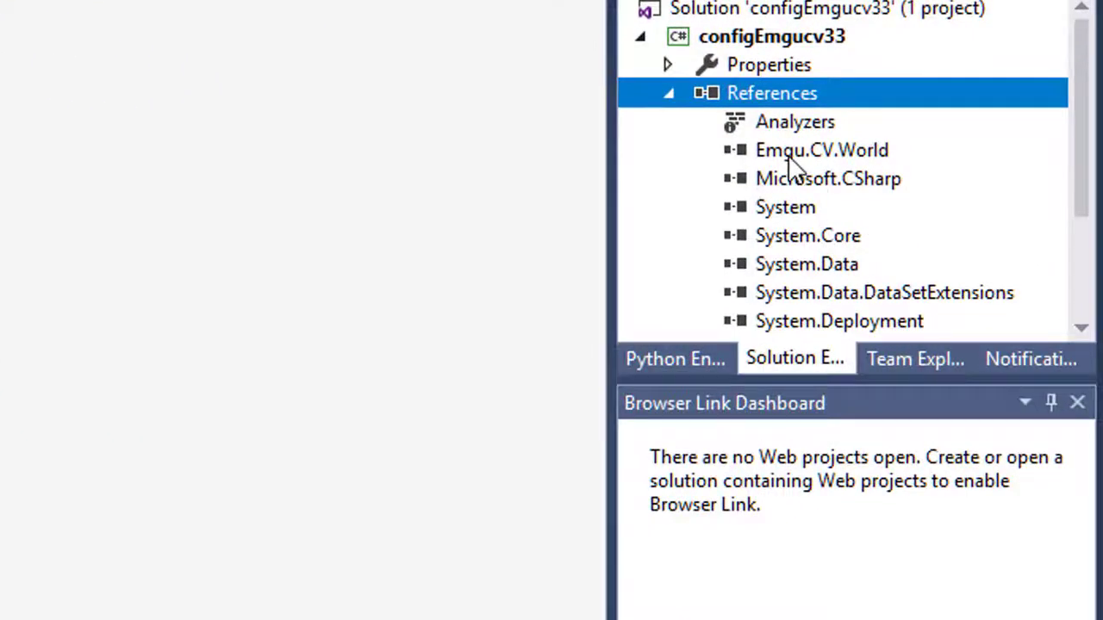
left_click(794, 164)
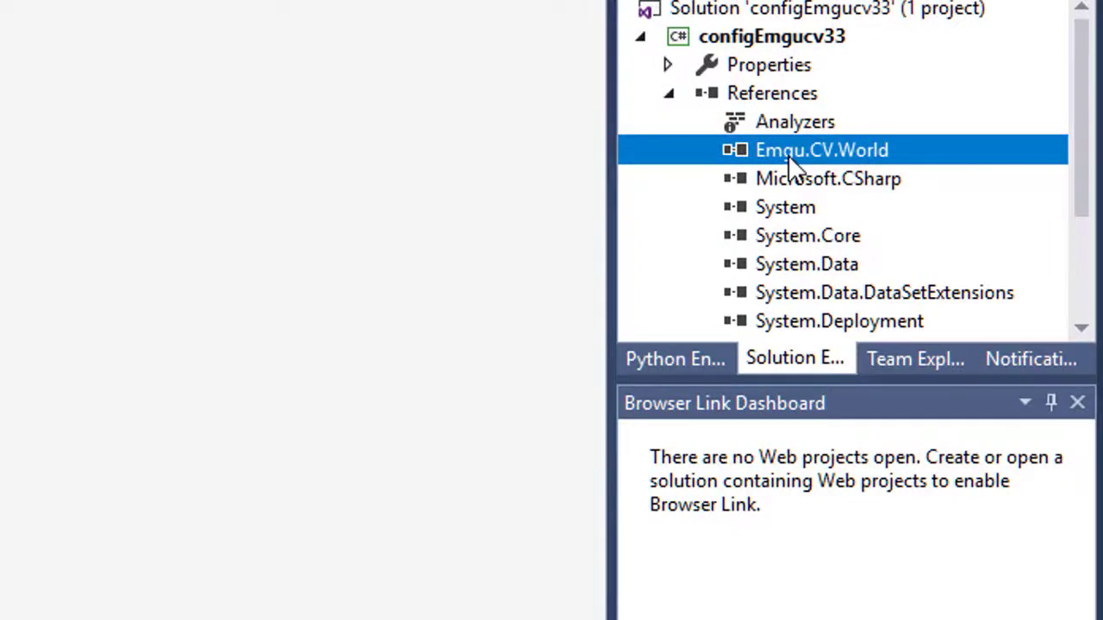
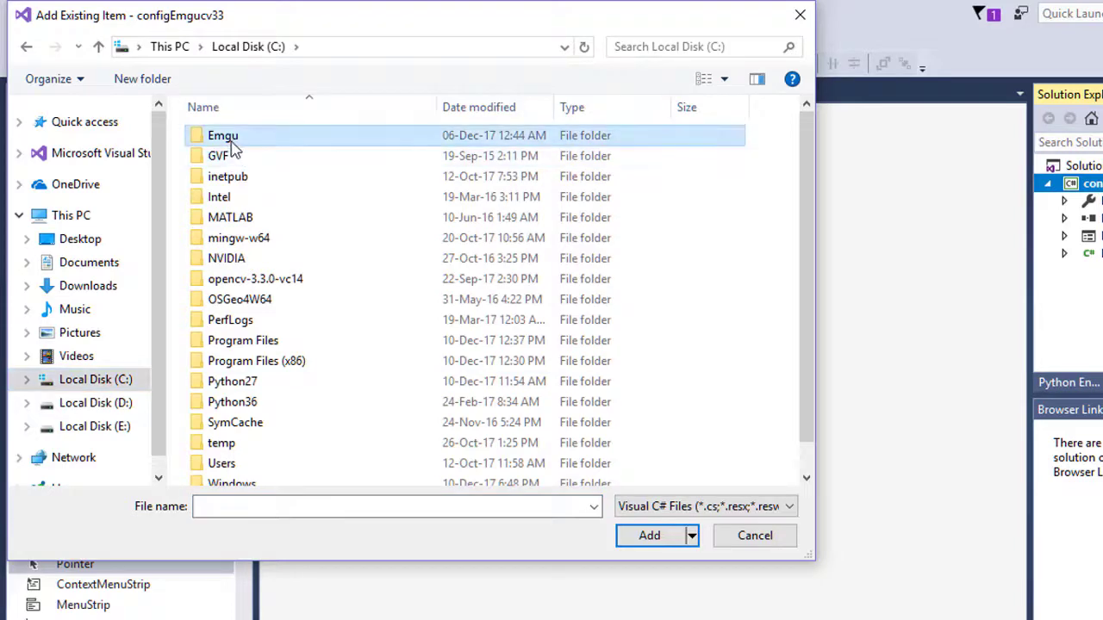
Browse for existing items in the libs\x64 folder of emgucv-windesktop 3.3.0.2824 and show all file types.
double_click(233, 137)
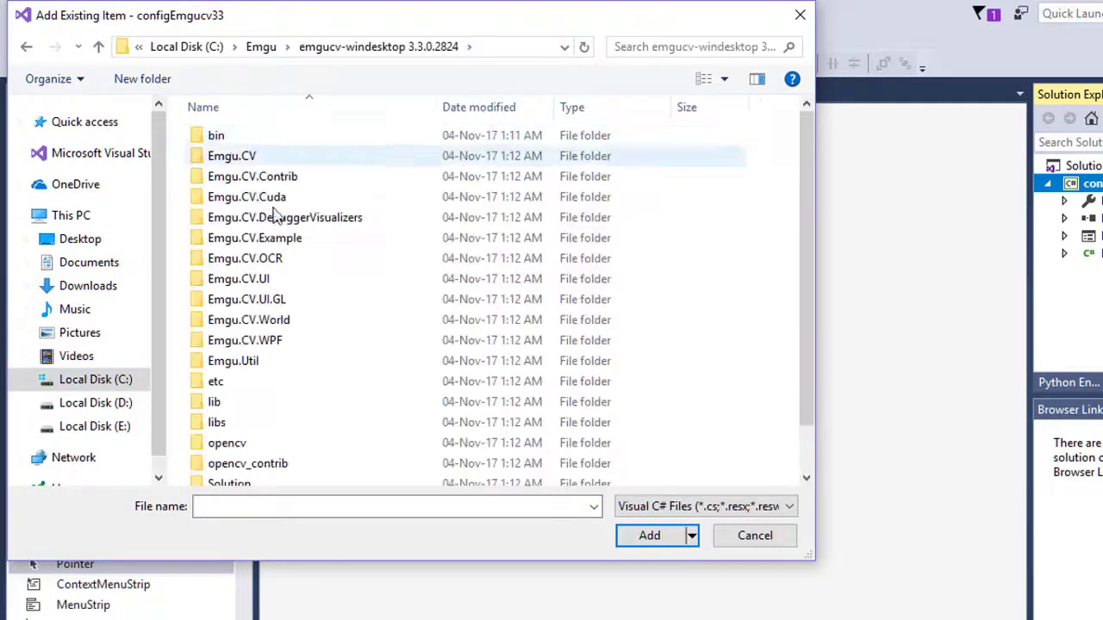
double_click(230, 426)
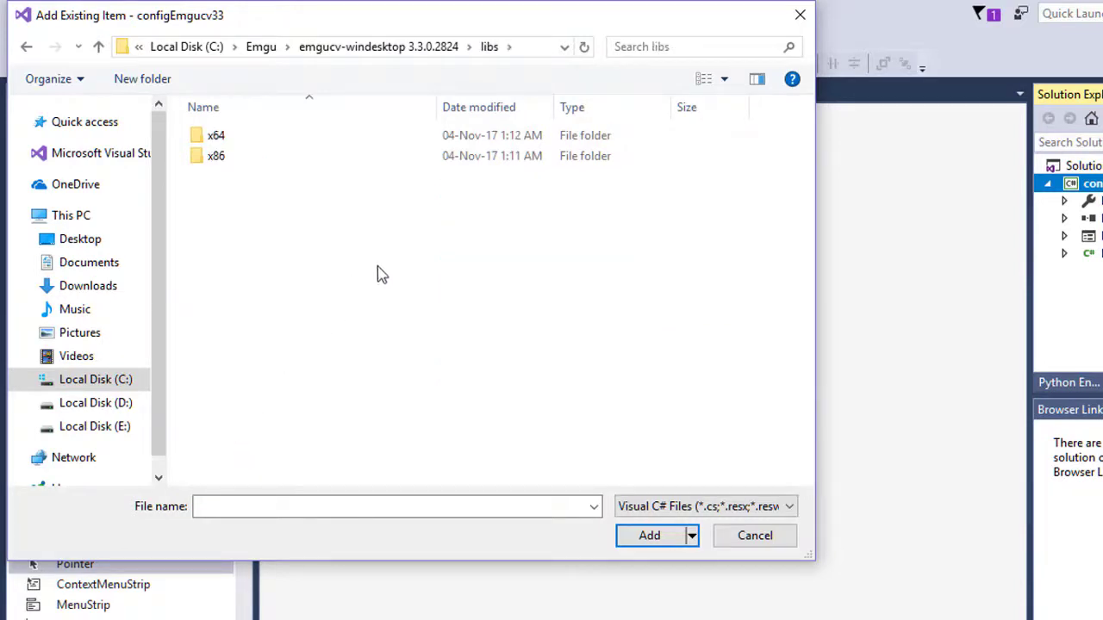
double_click(217, 138)
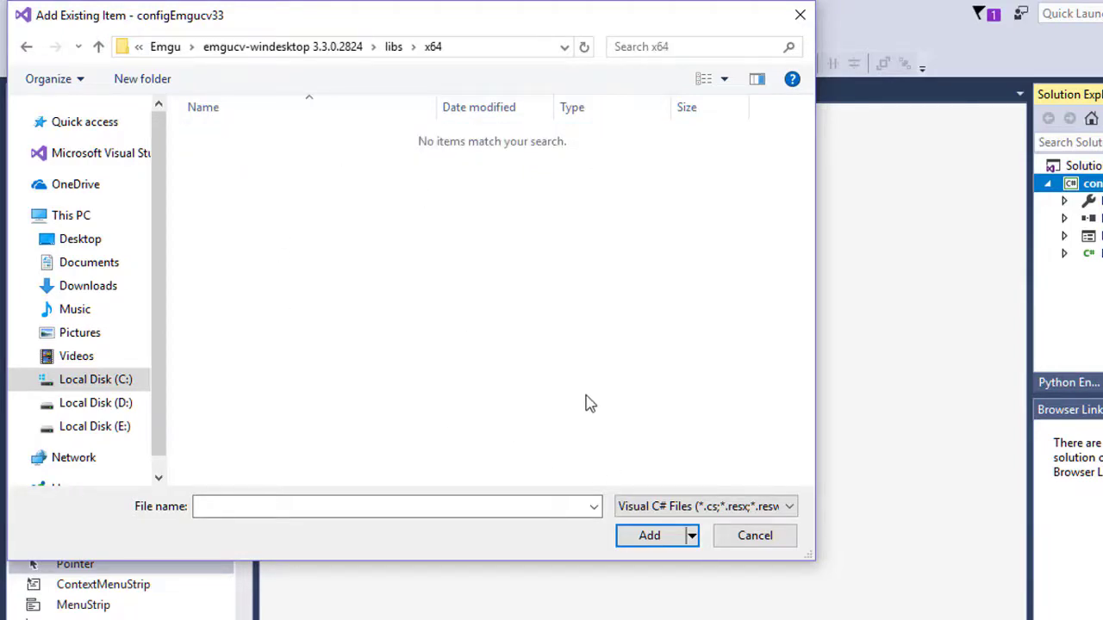
left_click(722, 511)
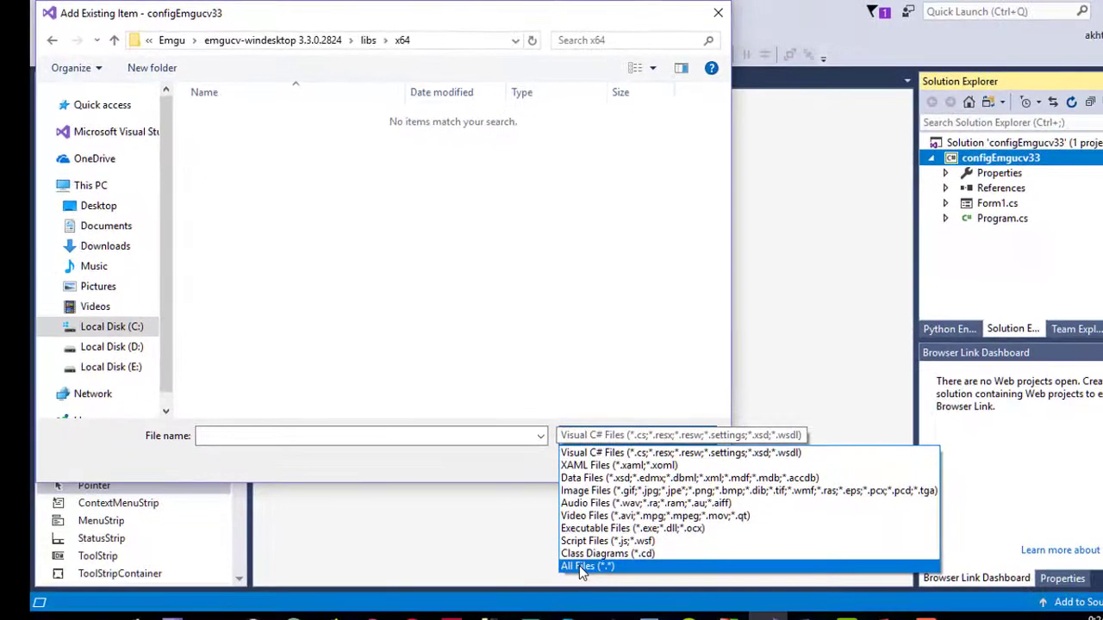
left_click(583, 568)
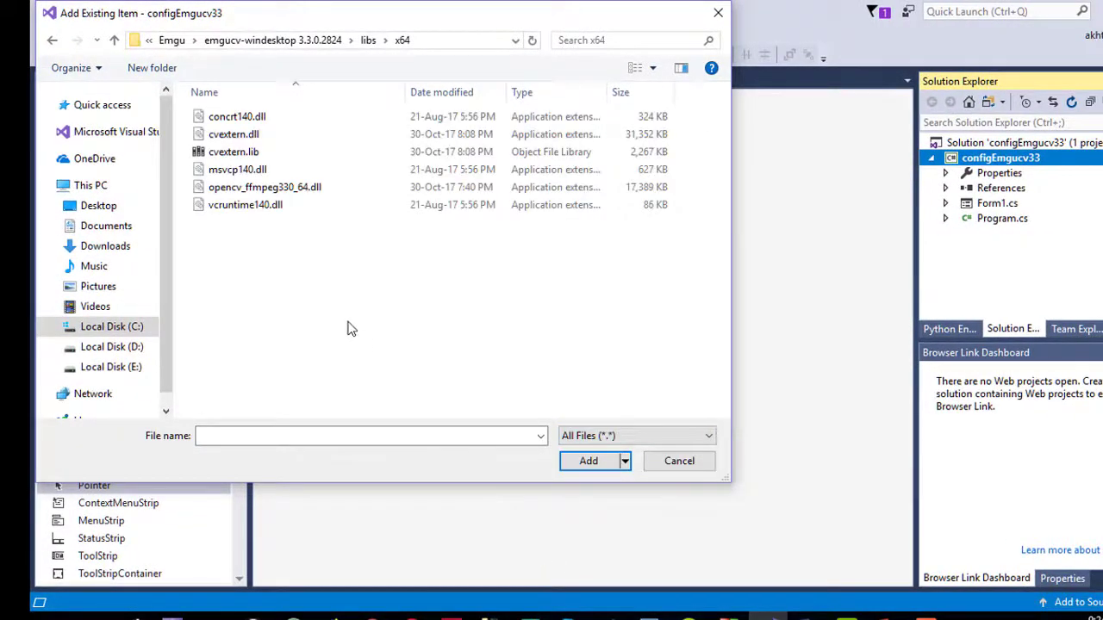
Add all six files from the libs\x64 folder to the configEmgucv33 project and make the Solution Explorer taller.
left_click_drag(361, 273, 196, 106)
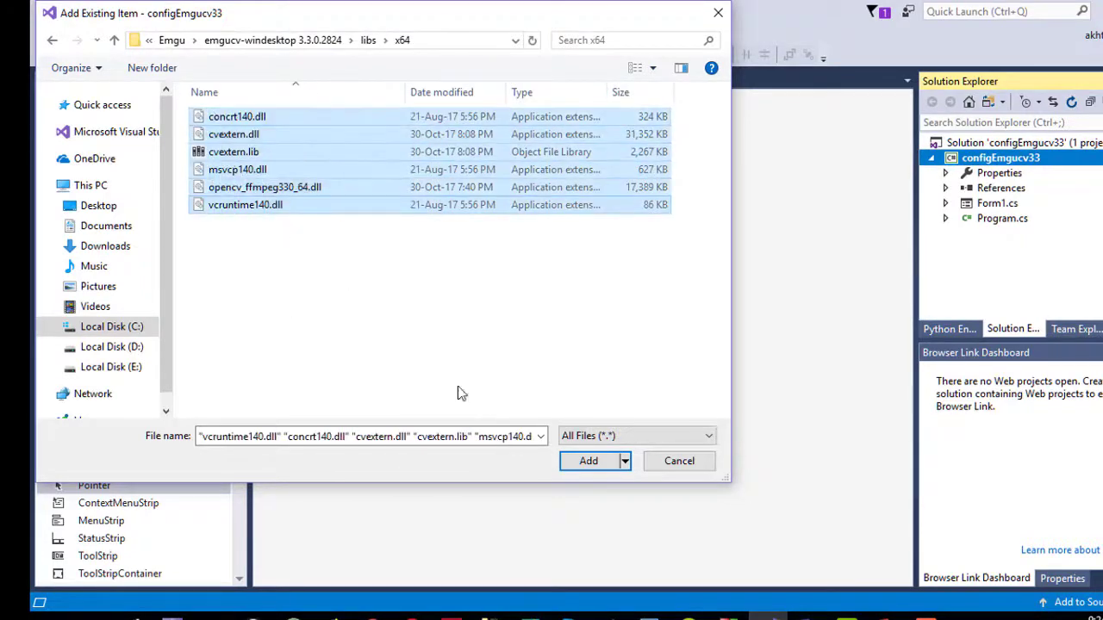
left_click(581, 461)
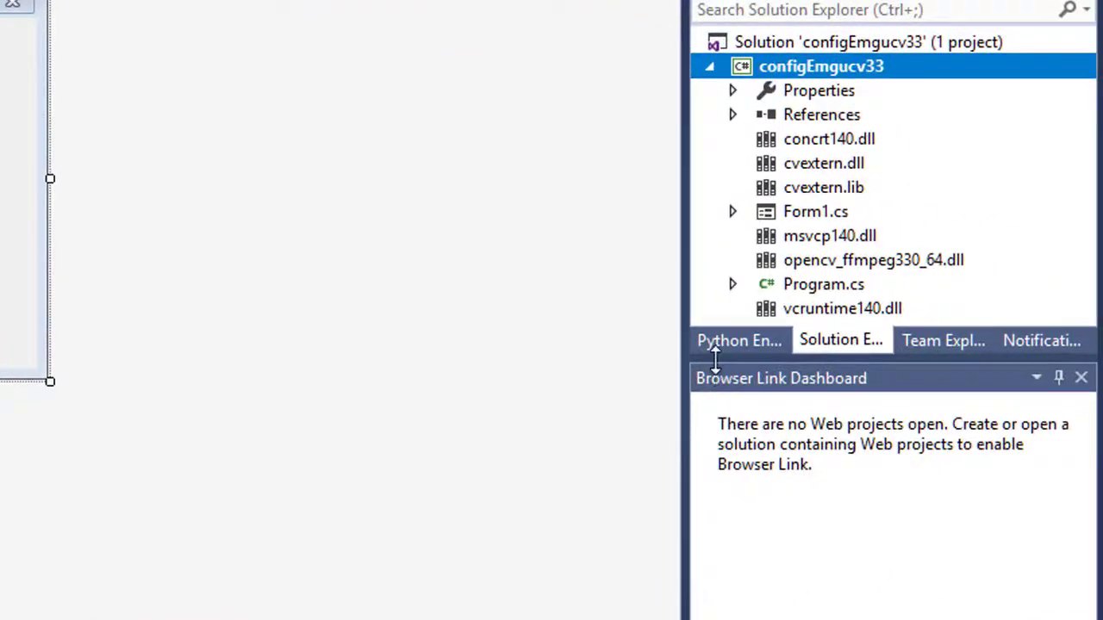
left_click_drag(715, 357, 718, 442)
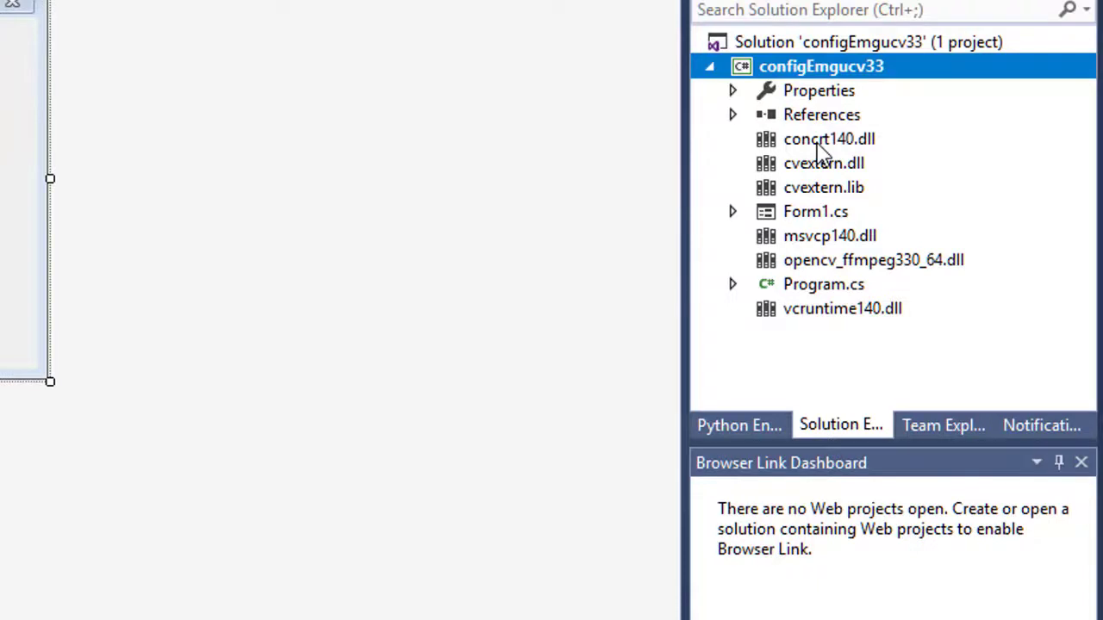
Set Copy to Output Directory to Copy always for all six added x64 library files, including cvextern.dll and opencv_ffmpeg330_64.dll.
left_click(819, 143)
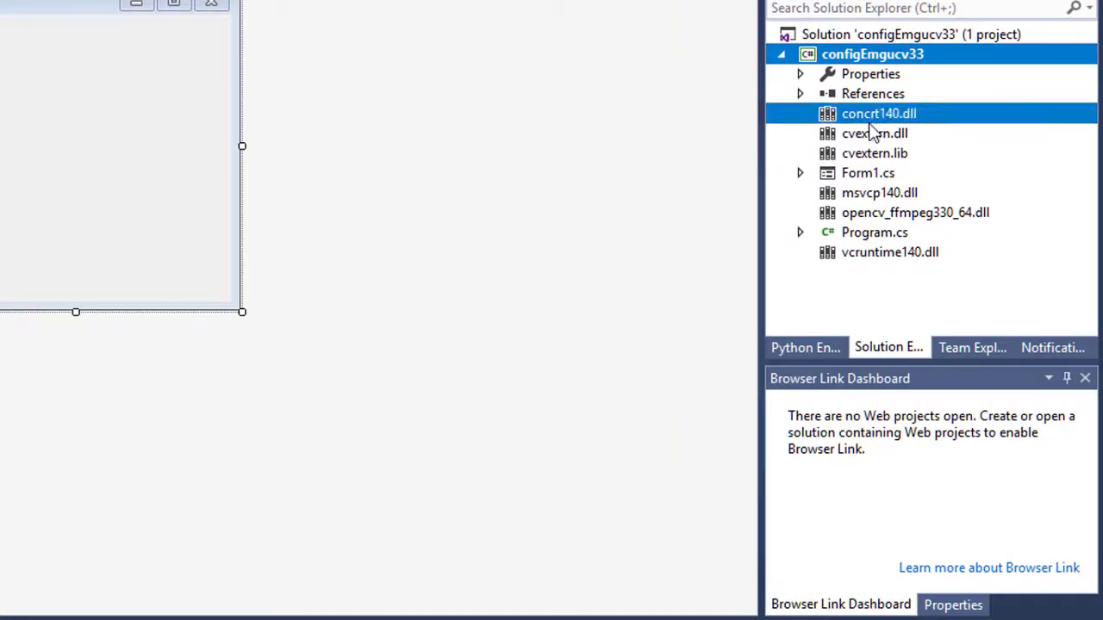
left_click(870, 142, "ctrl")
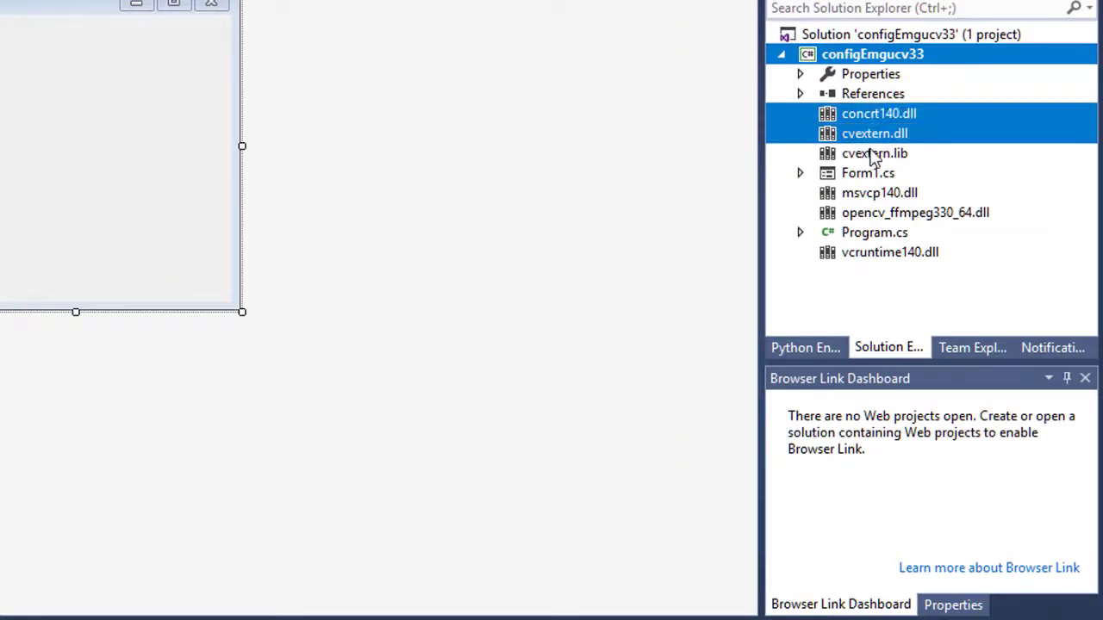
left_click(875, 157, "ctrl")
left_click(869, 195, "ctrl")
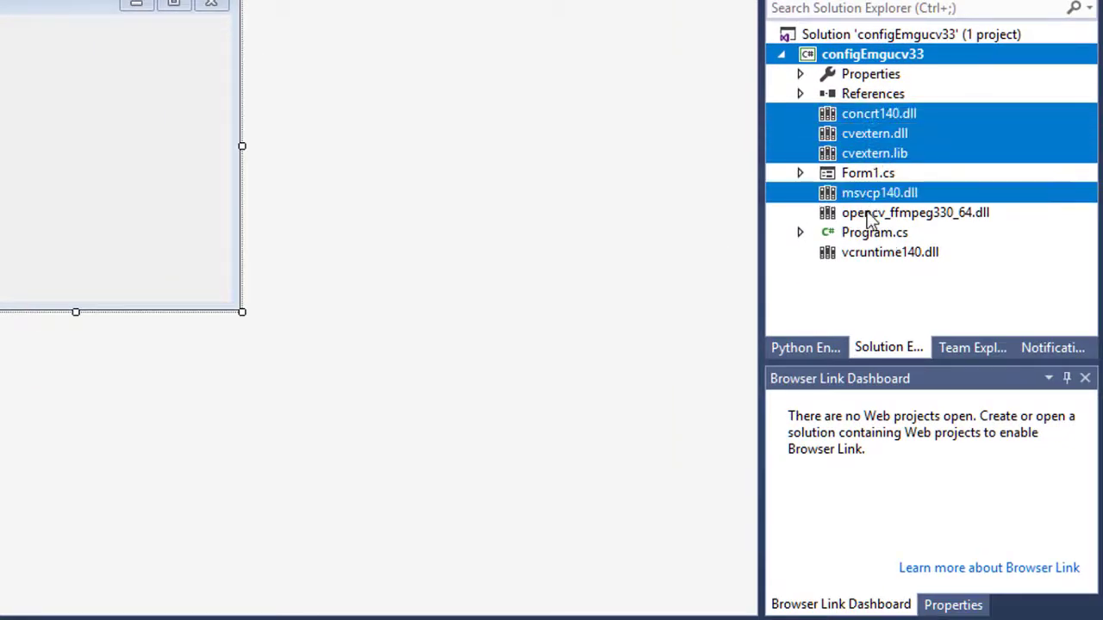
left_click(868, 213, "ctrl")
left_click(866, 254, "ctrl")
key("F4")
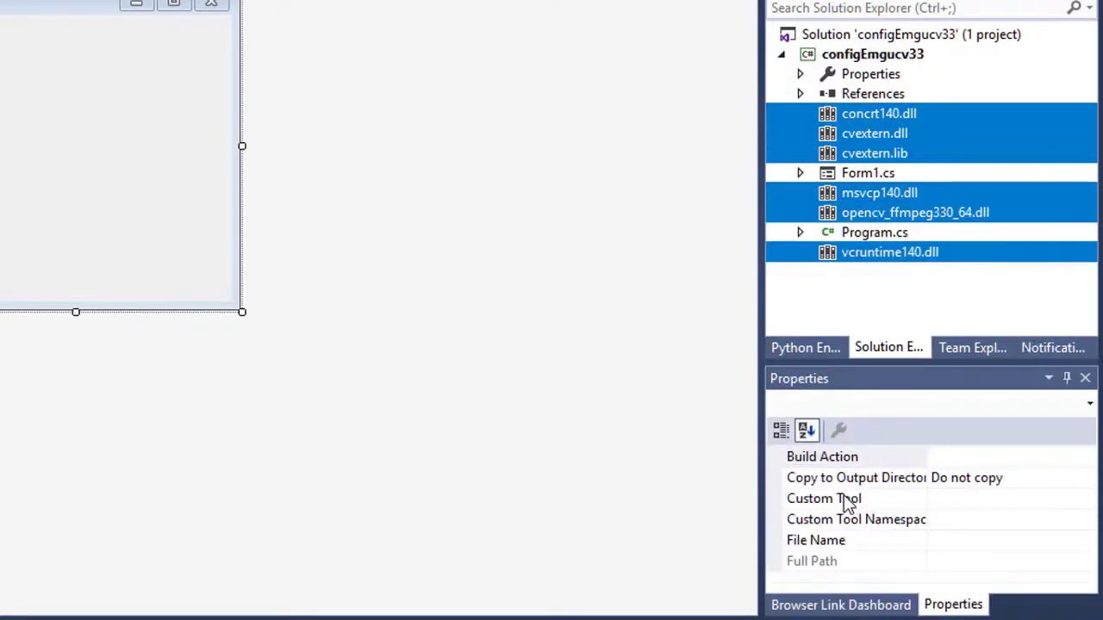
left_click(1062, 480)
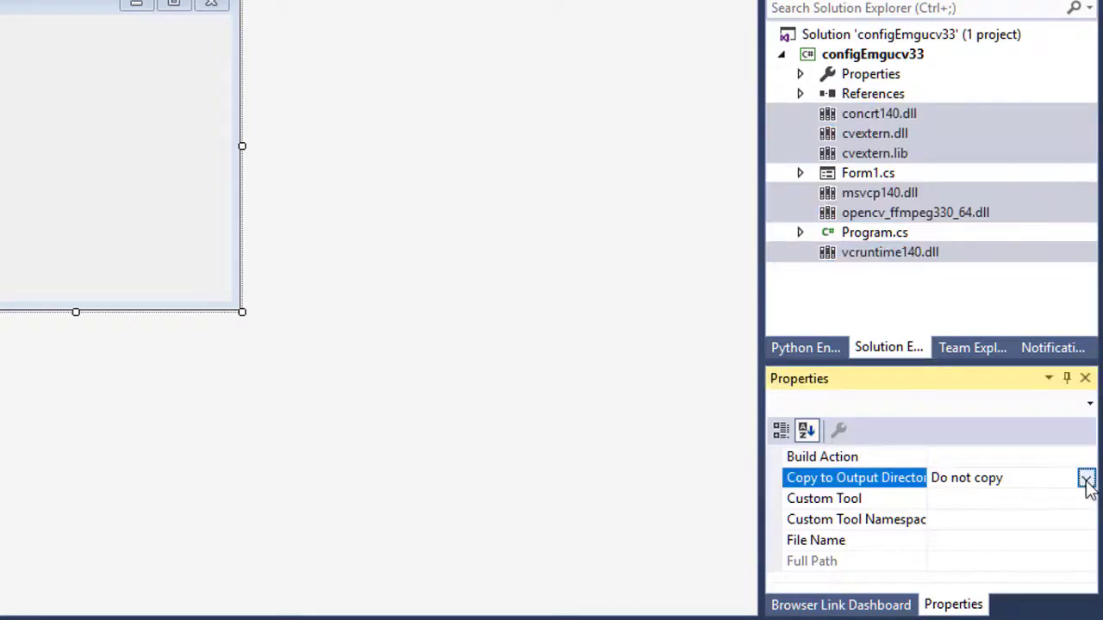
left_click(1086, 480)
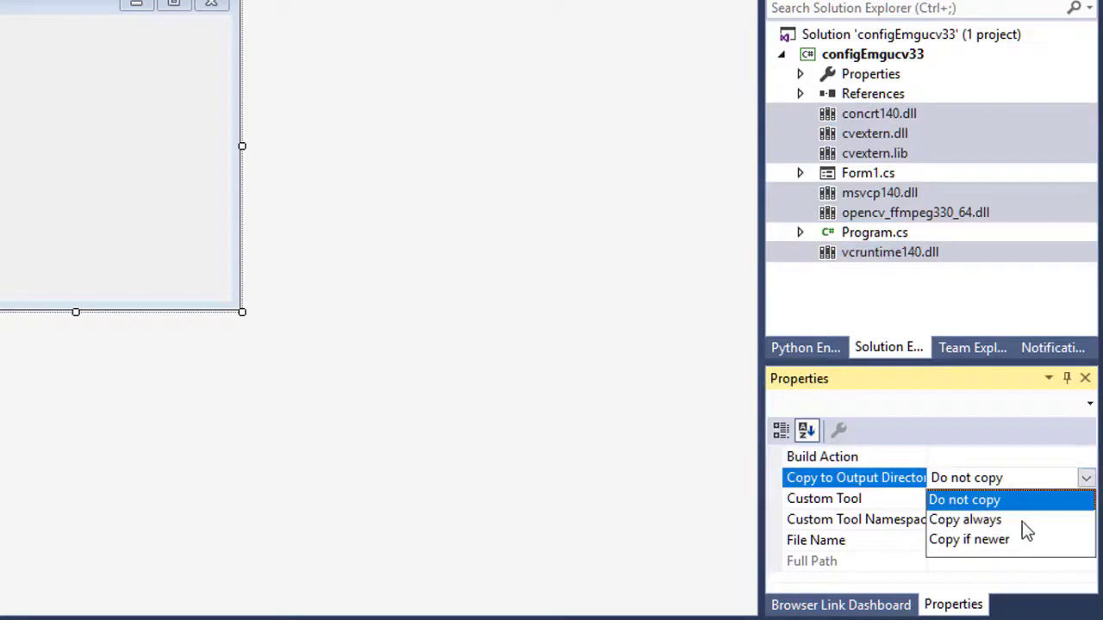
left_click(973, 520)
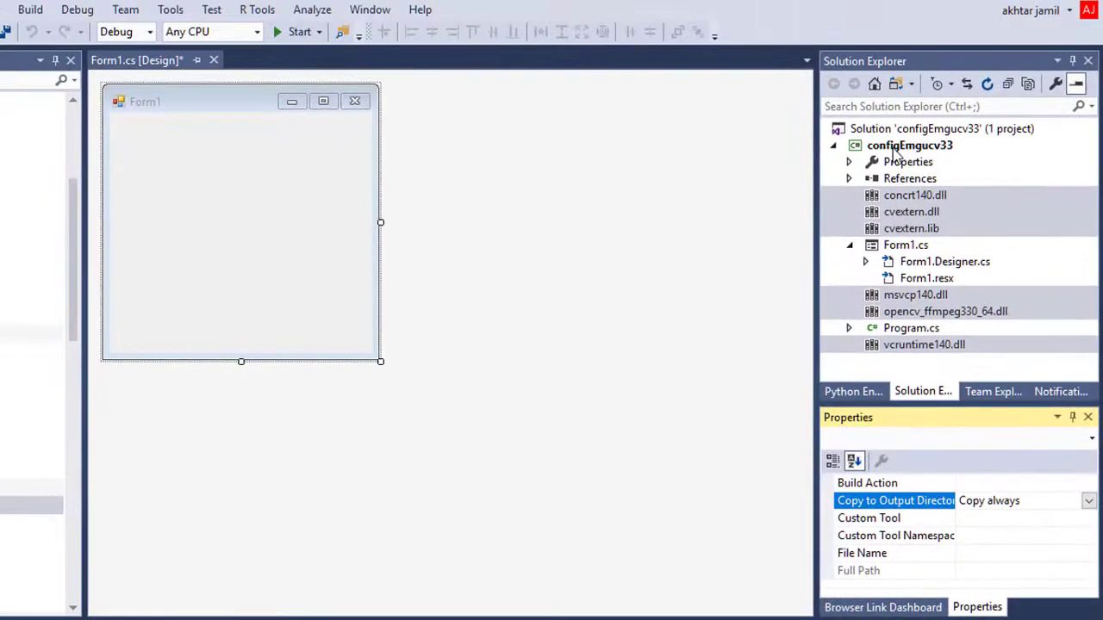
Set the configEmgucv33 project's build platform target to x64, then save everything and close the project properties.
left_click(896, 148)
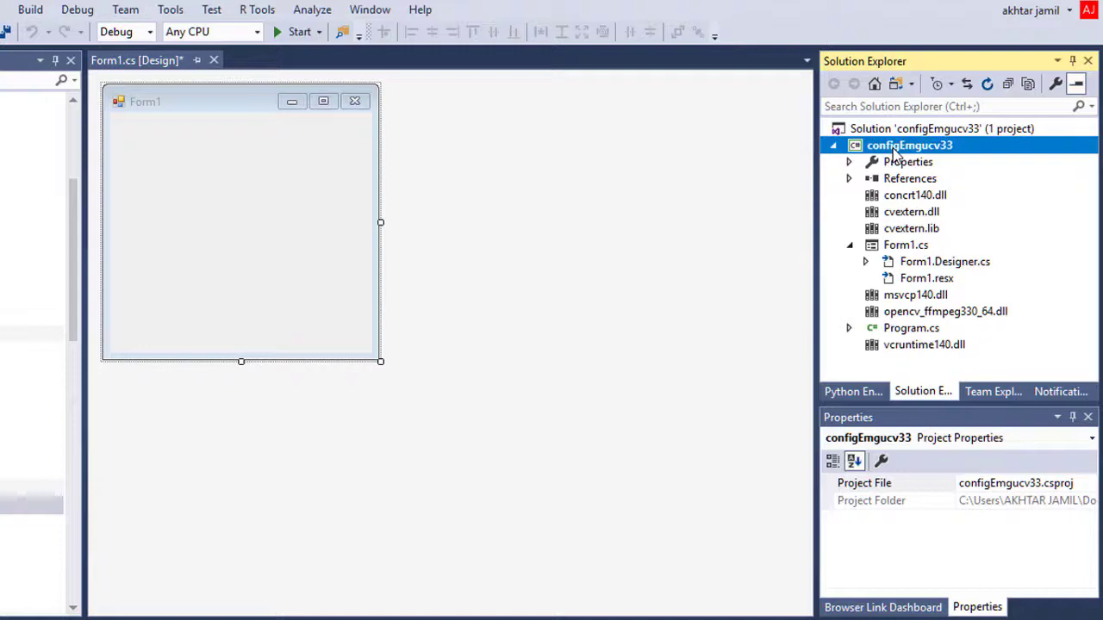
right_click(896, 152)
key("Escape")
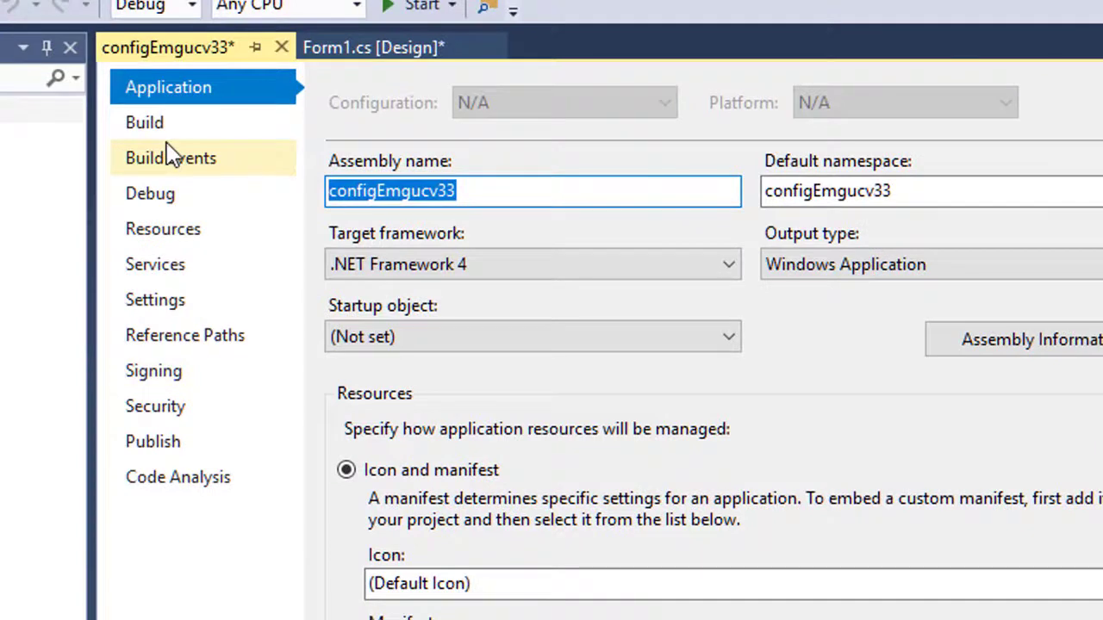
left_click(159, 123)
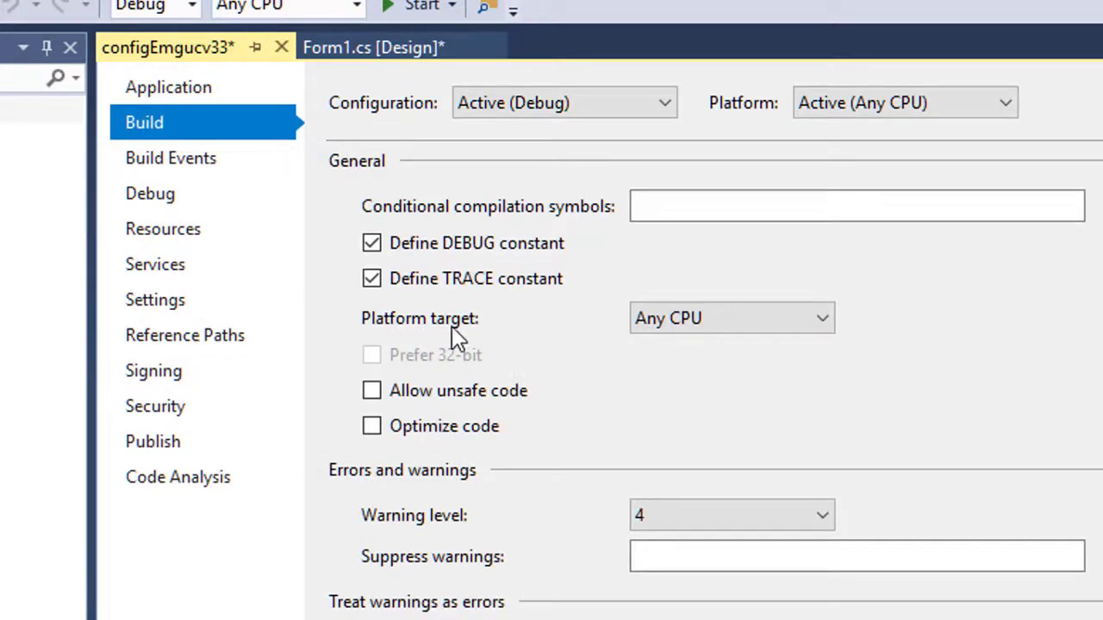
left_click(817, 320)
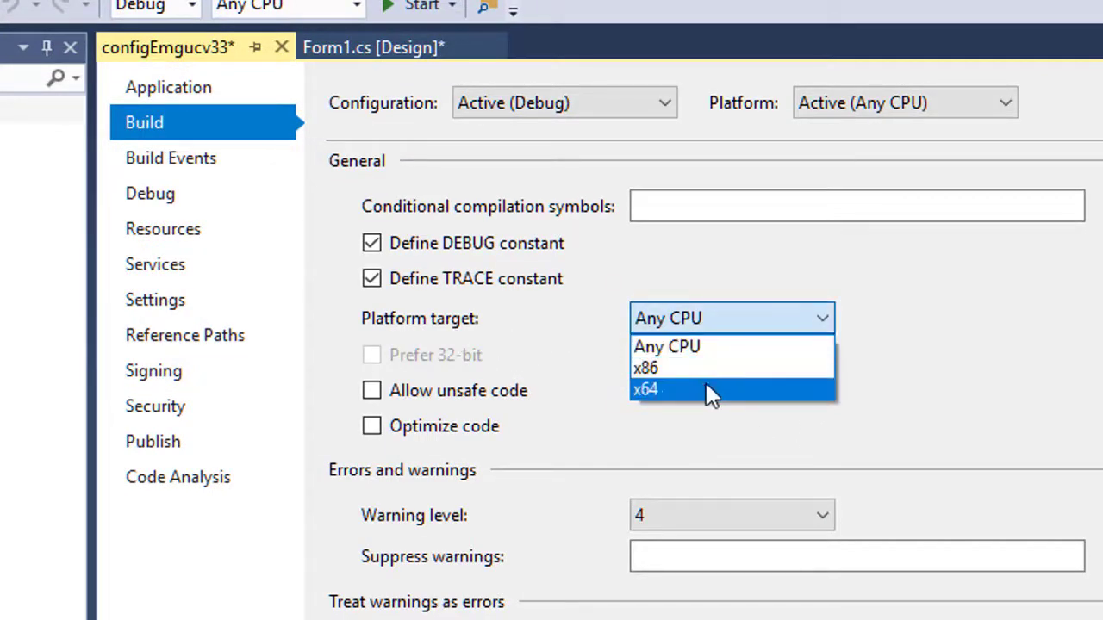
left_click(705, 389)
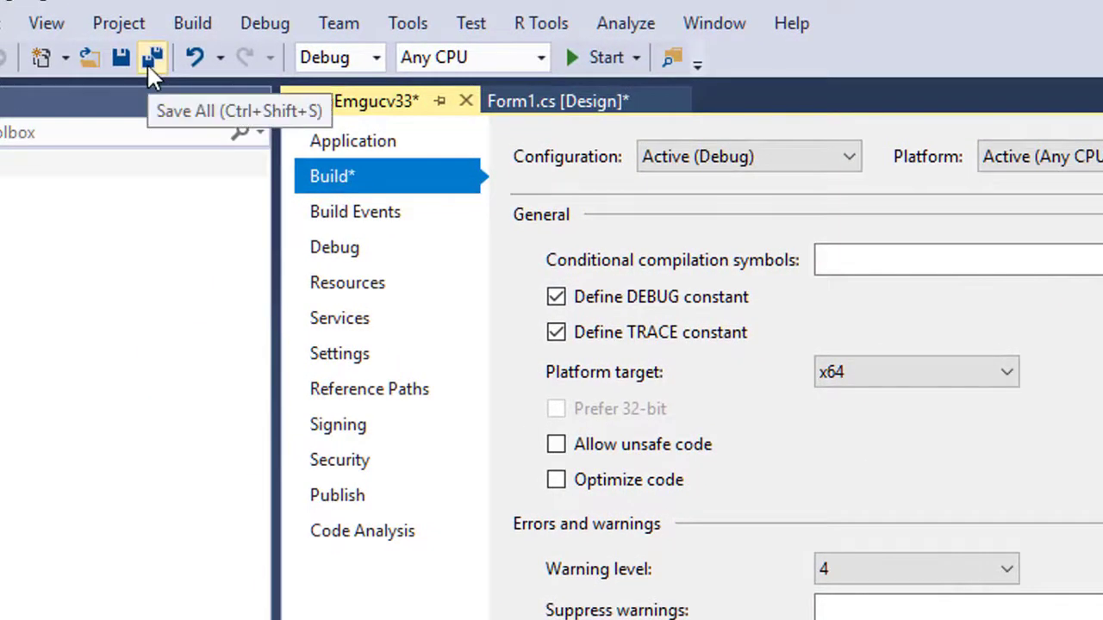
left_click(150, 69)
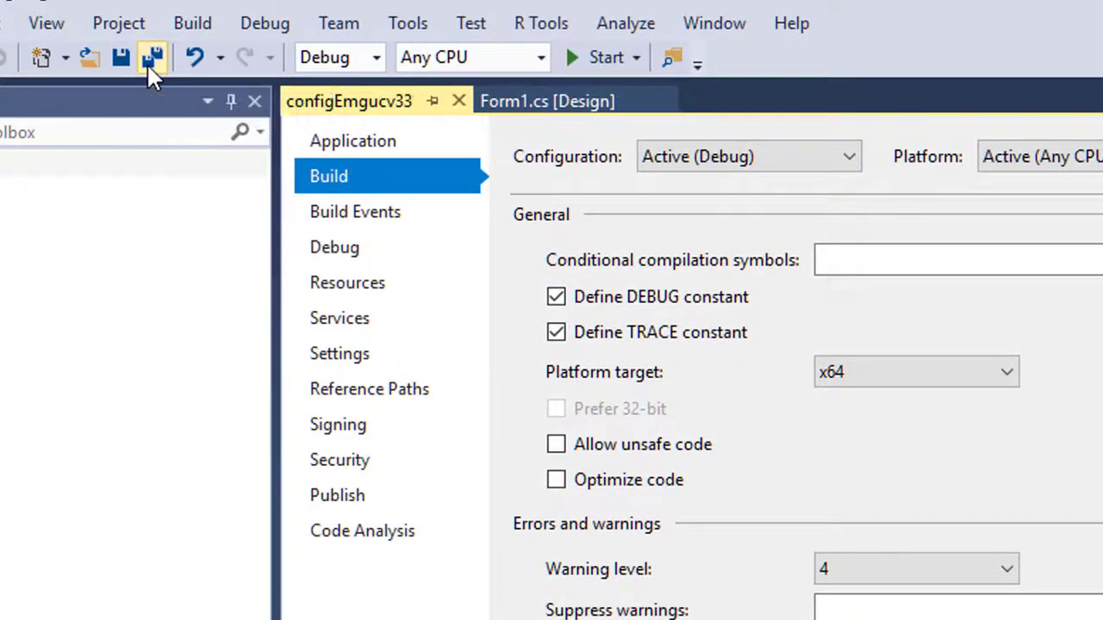
left_click(459, 101)
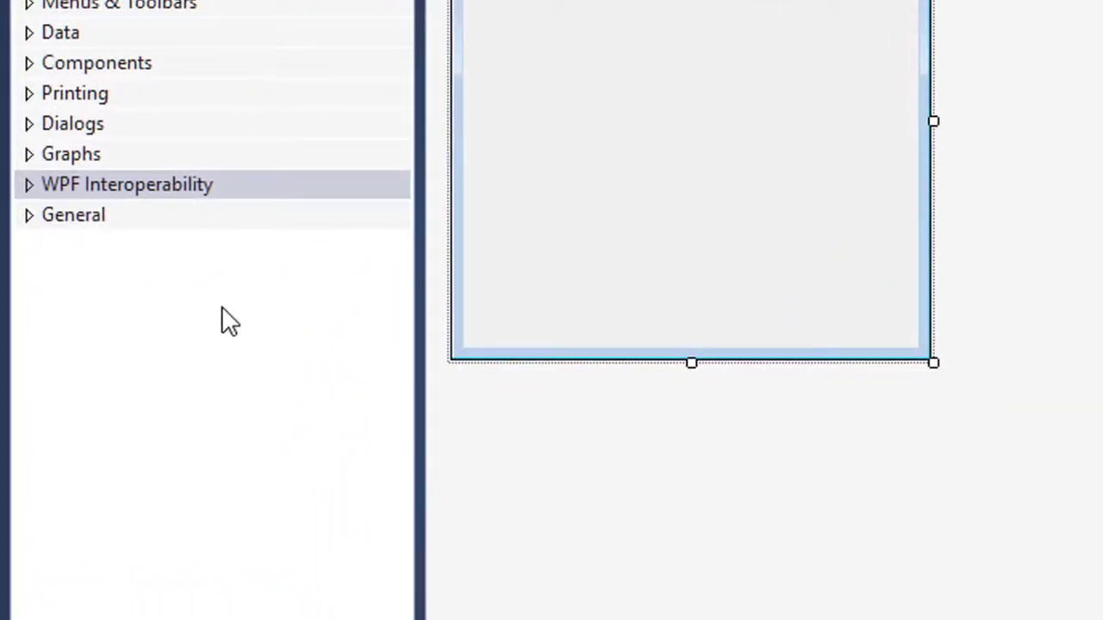
Add a new Toolbox group named EmvuCV3.3Tools.
right_click(66, 275)
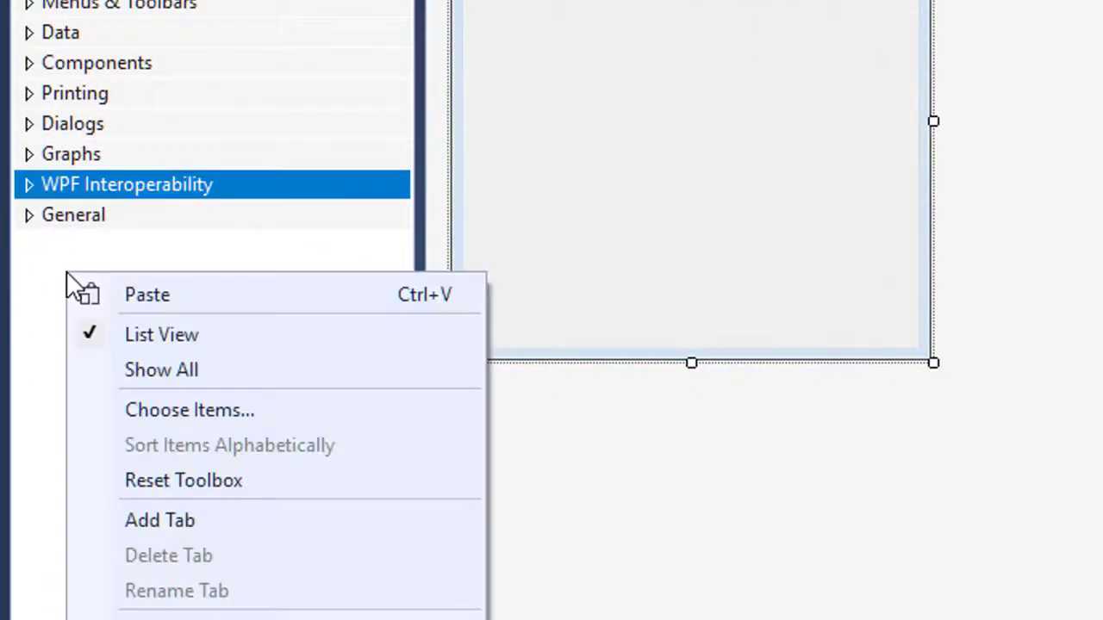
left_click(216, 522)
type("EmvuCV")
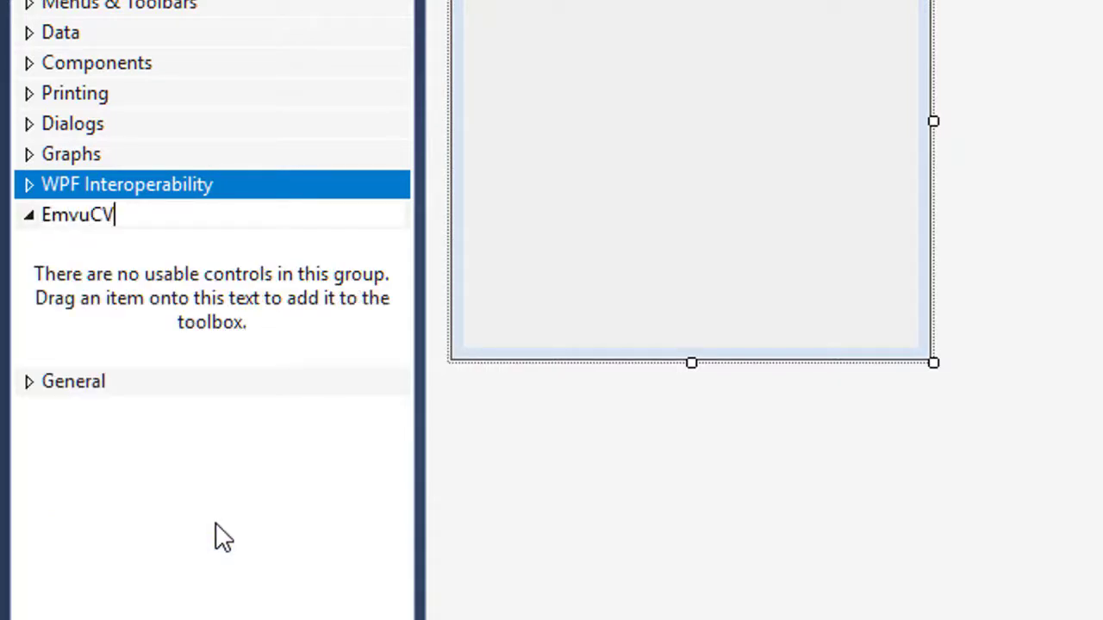
type("3.3Tools")
key("Return")
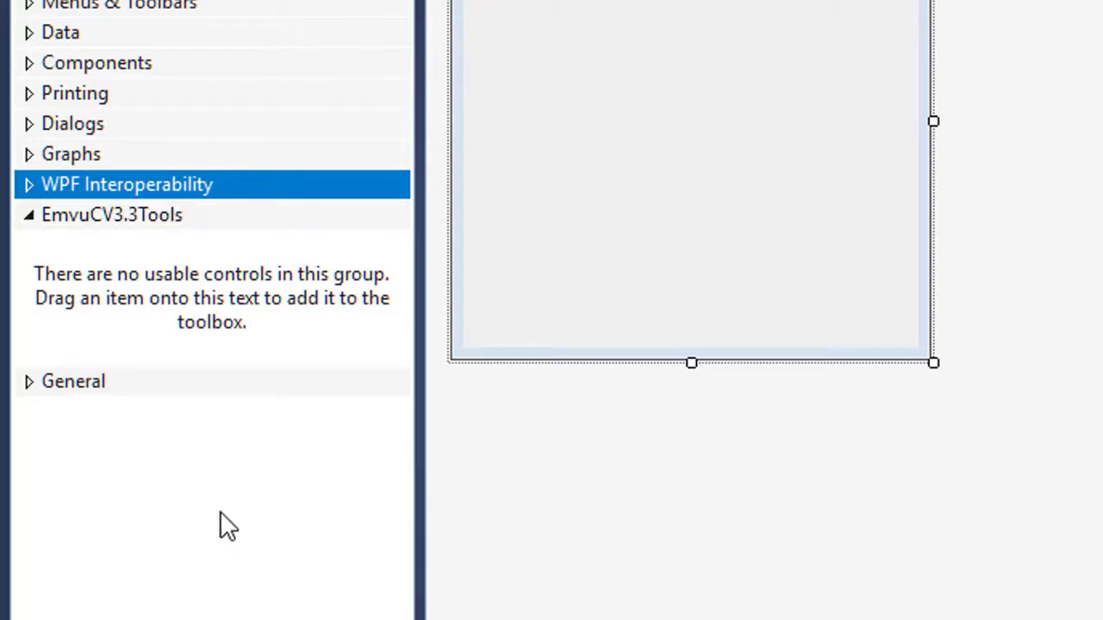
Start choosing items for the EmvuCV3.3Tools group and browse to the bin folder of C:\Emgu\emgucv-windesktop 3.3.0.2824.
right_click(118, 274)
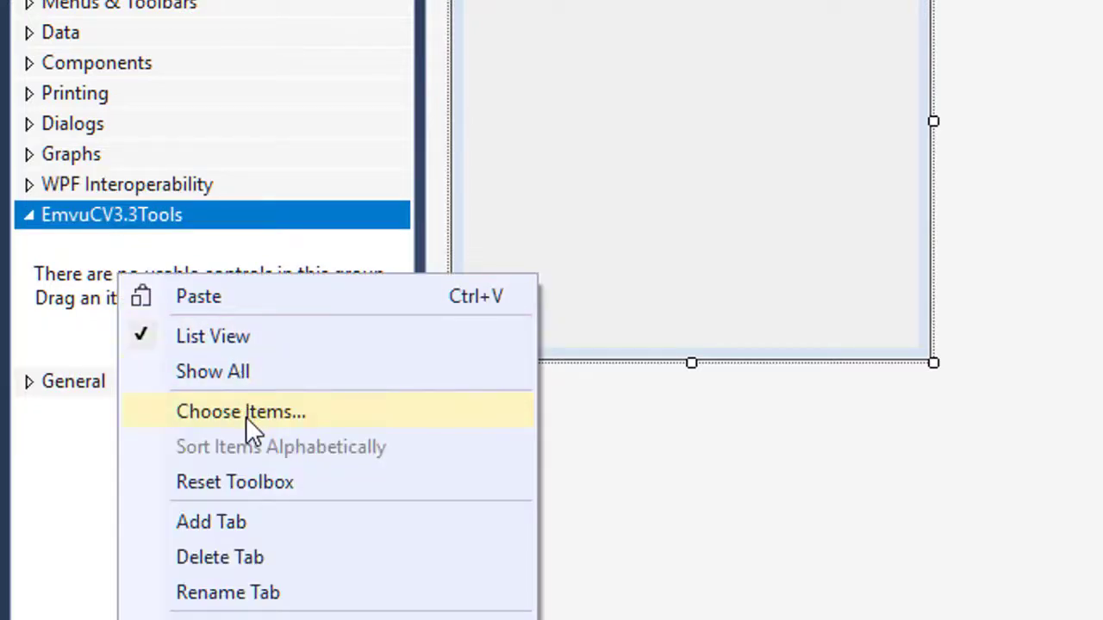
left_click(245, 416)
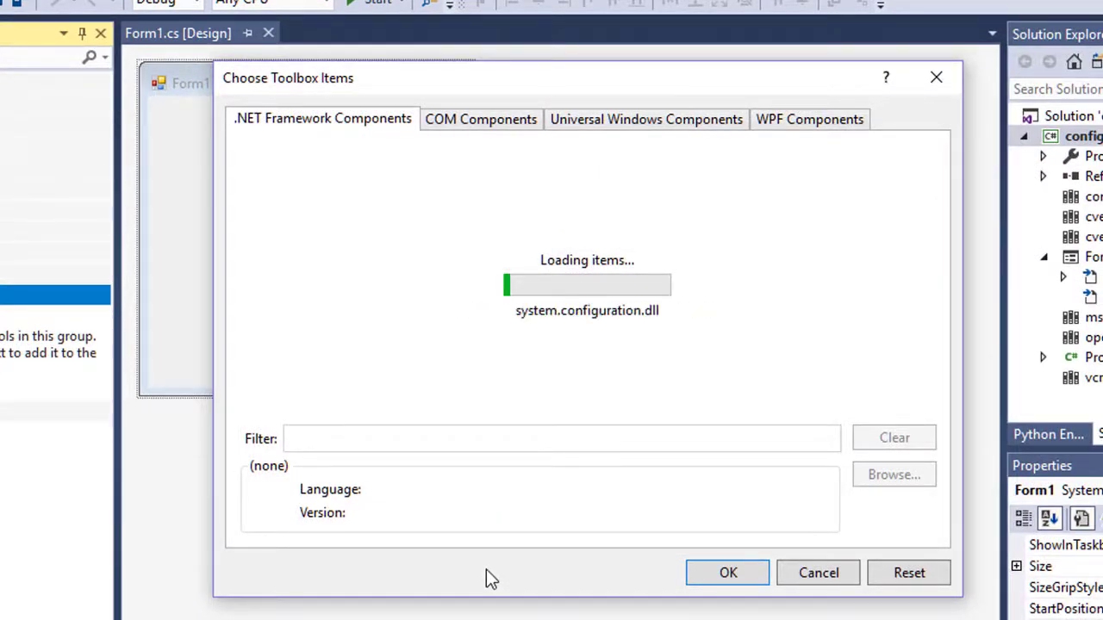
left_click(890, 545)
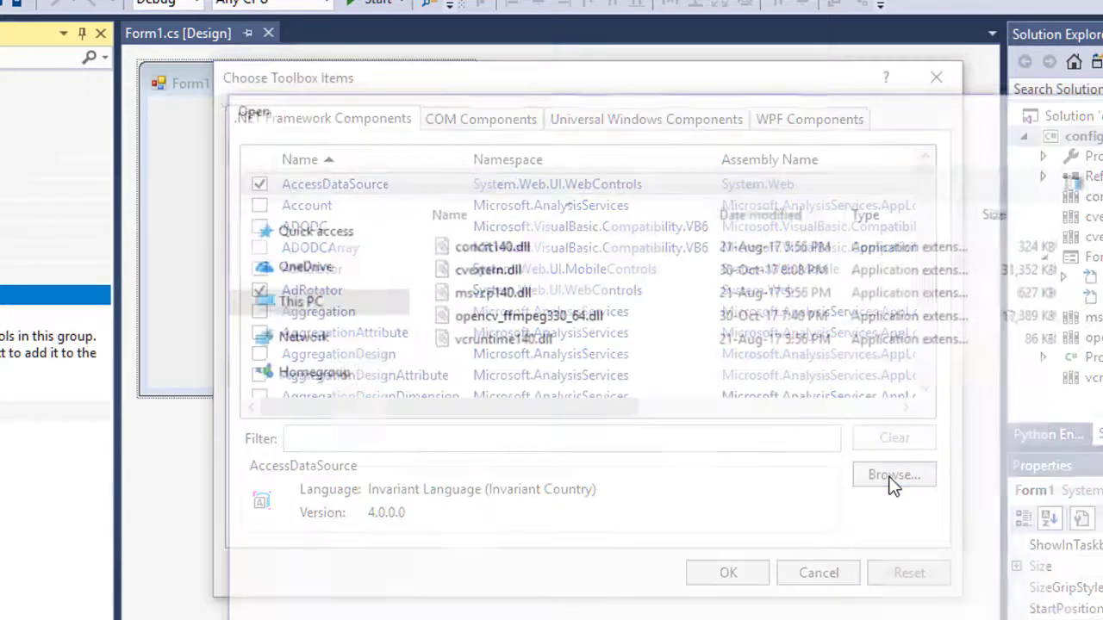
left_click(379, 490)
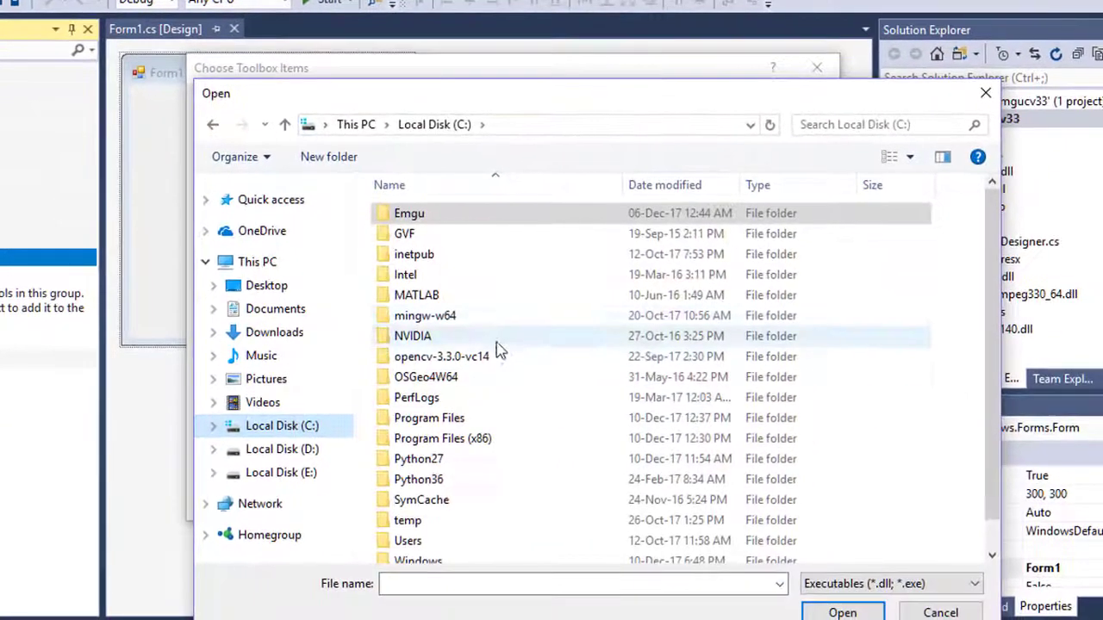
double_click(419, 214)
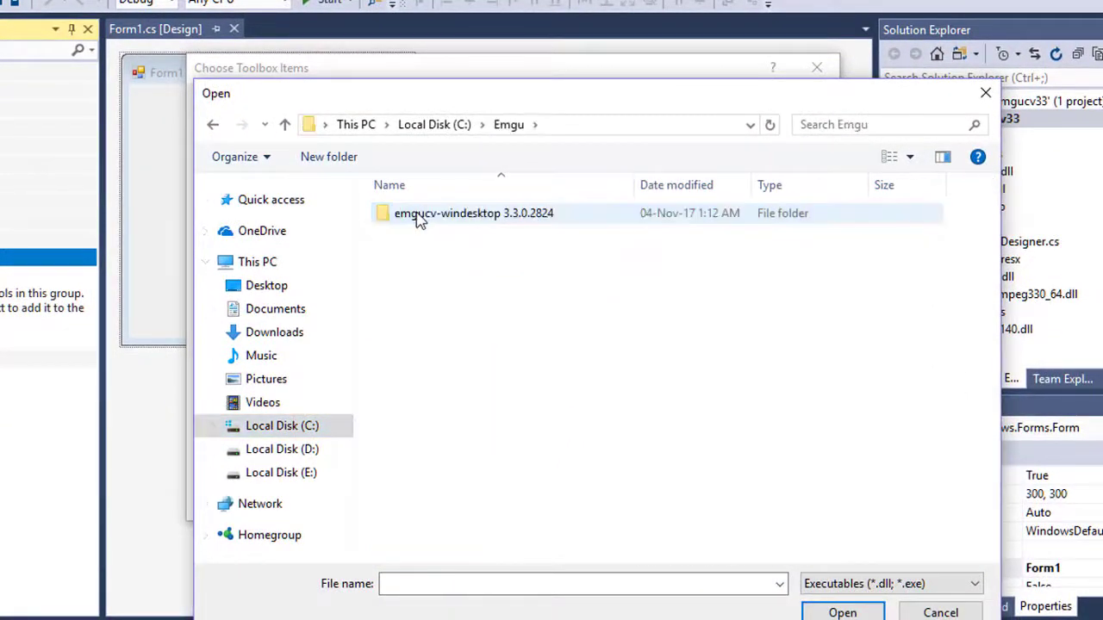
double_click(418, 217)
double_click(403, 217)
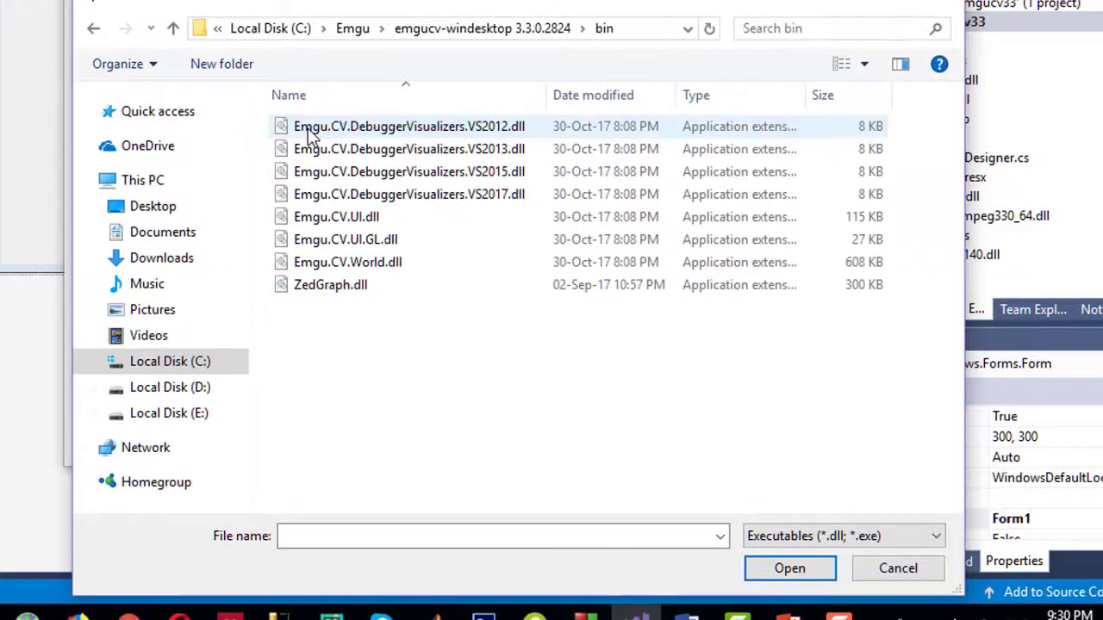
Add the controls from Emgu.CV.UI.dll to the EmvuCV3.3Tools group and build the solution.
left_click(336, 221)
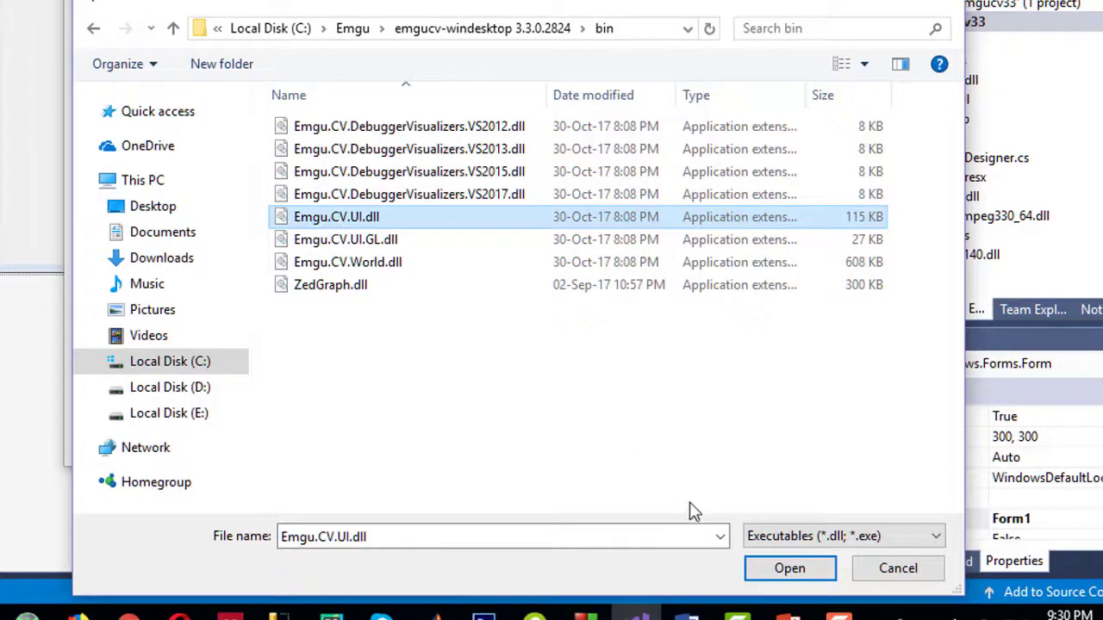
left_click(772, 576)
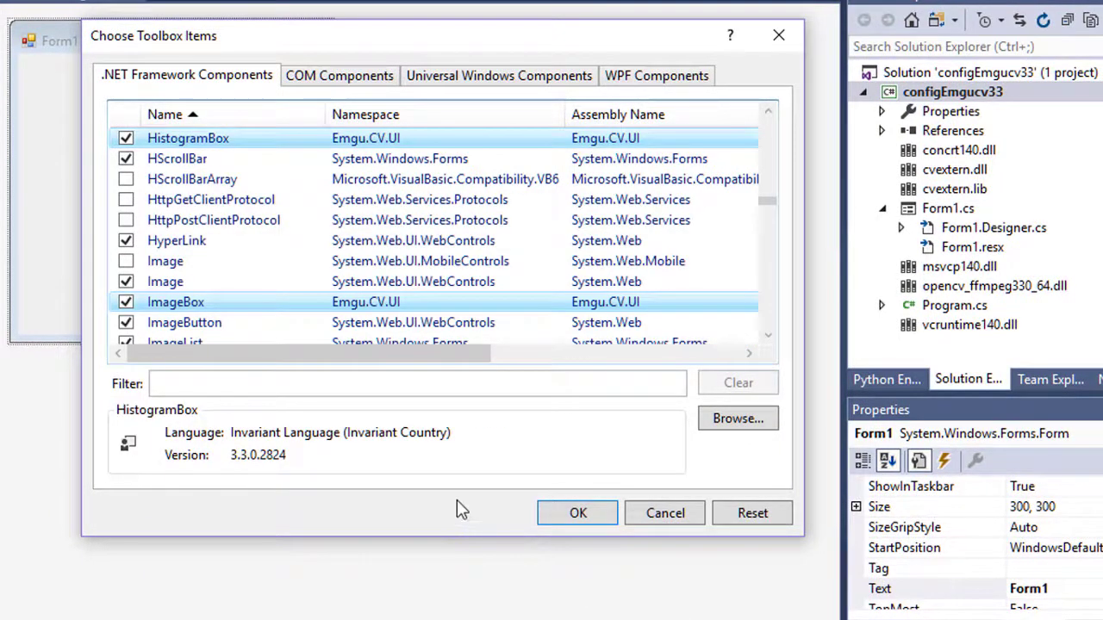
left_click(573, 515)
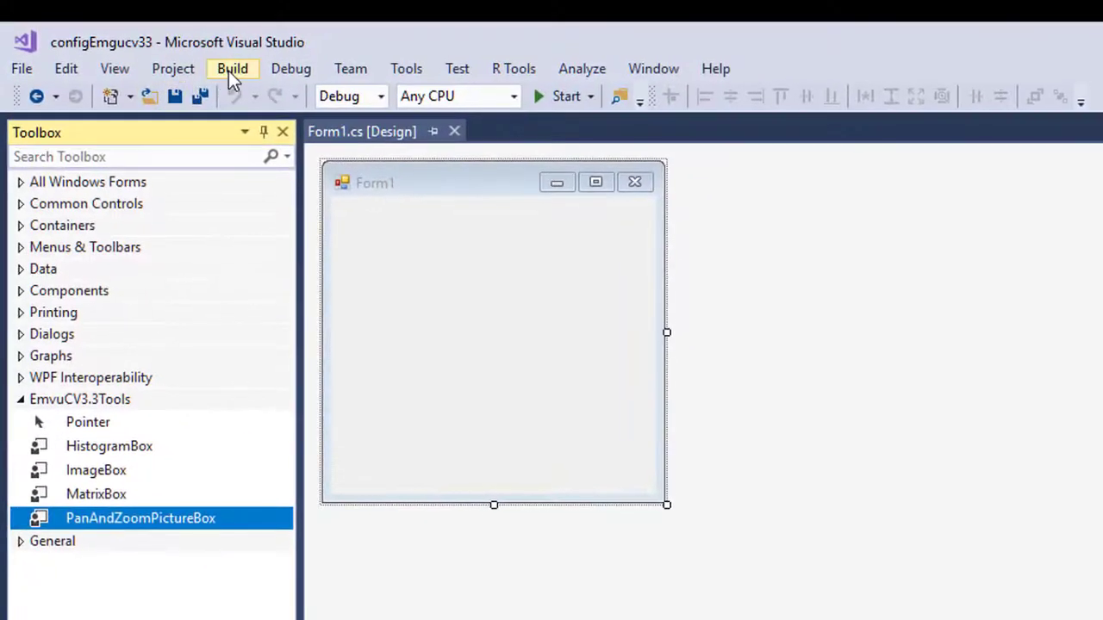
left_click(229, 71)
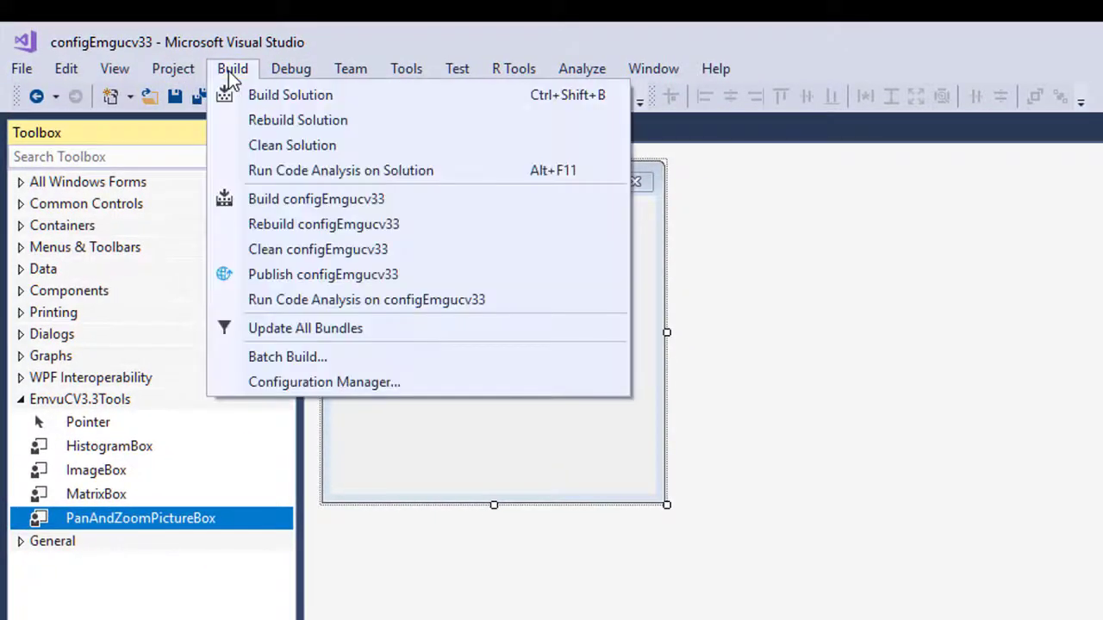
left_click(266, 97)
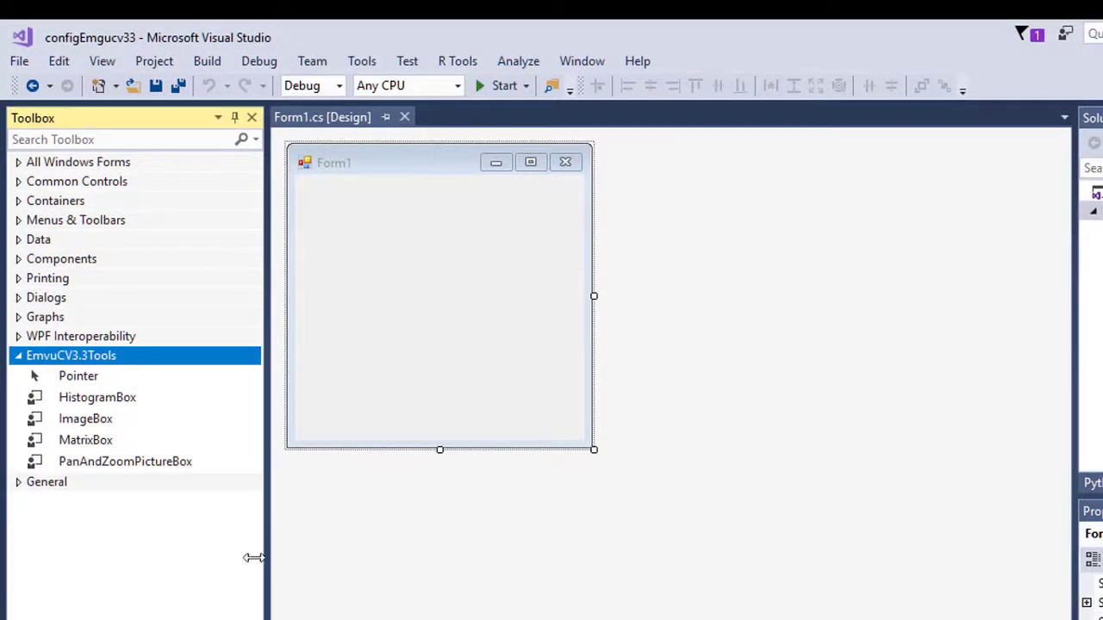
Place a large ImageBox across the upper part of Form1 and resize the form to fit around it with space below.
left_click_drag(594, 450, 753, 557)
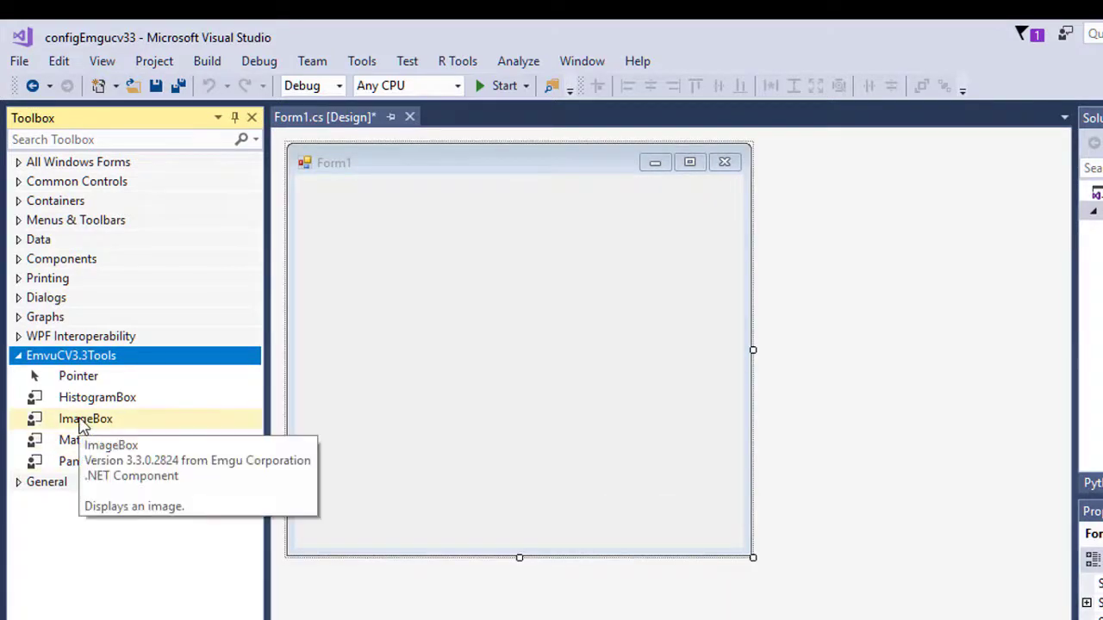
left_click(85, 419)
left_click_drag(330, 311, 655, 504)
left_click_drag(459, 403, 458, 307)
left_click_drag(655, 402, 716, 443)
left_click(728, 534)
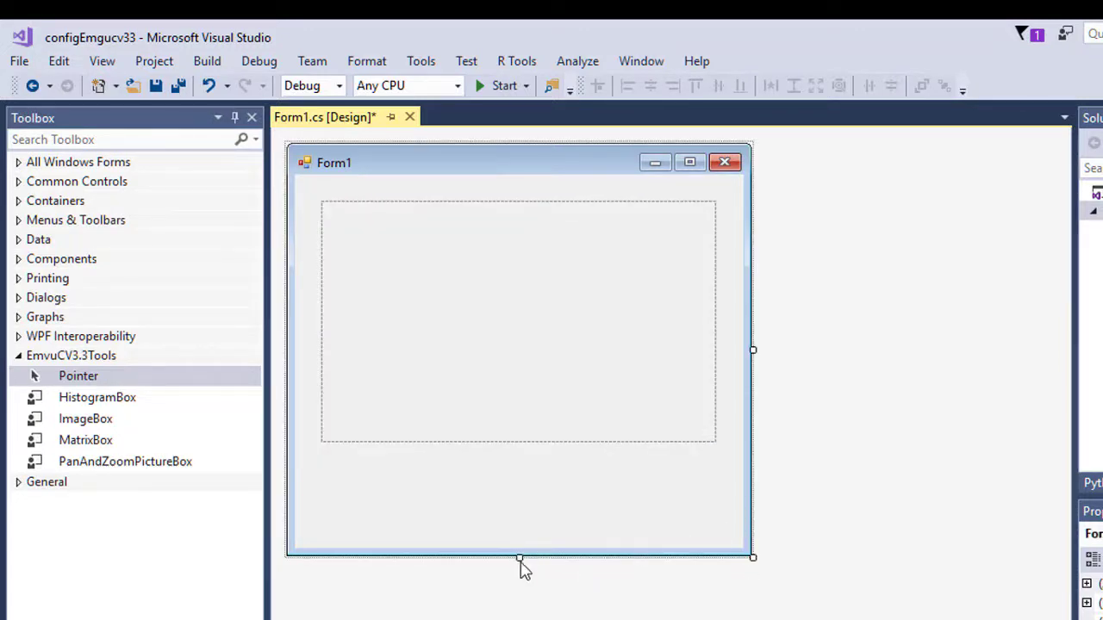
left_click_drag(519, 558, 520, 517)
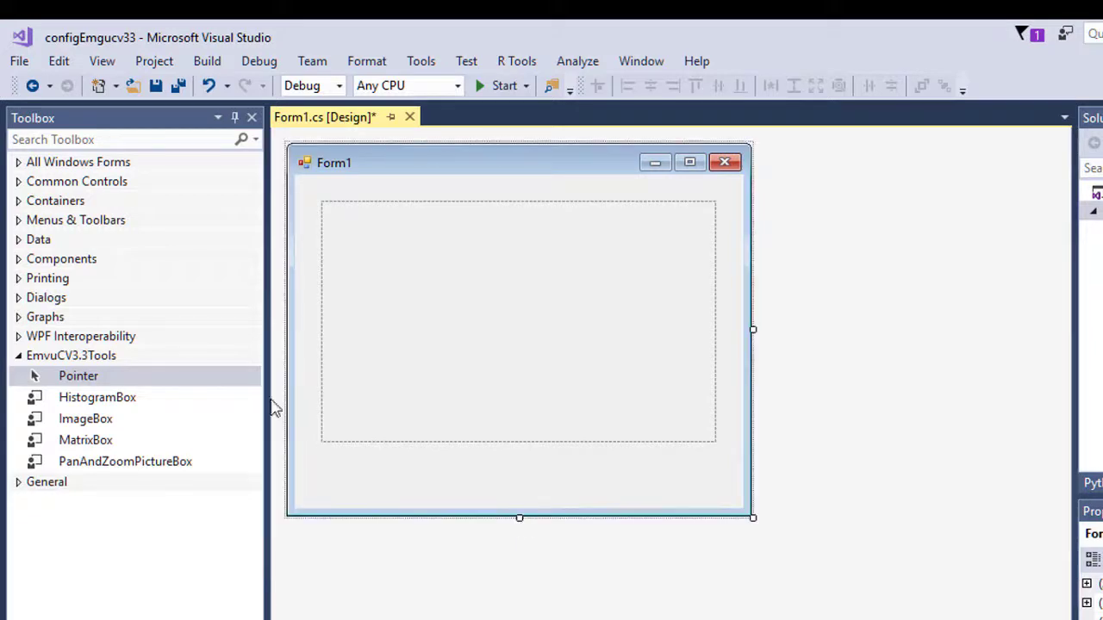
Add a Button from the common controls below the ImageBox on Form1 and widen it.
left_click(19, 185)
left_click_drag(81, 226, 473, 472)
left_click_drag(543, 479, 632, 484)
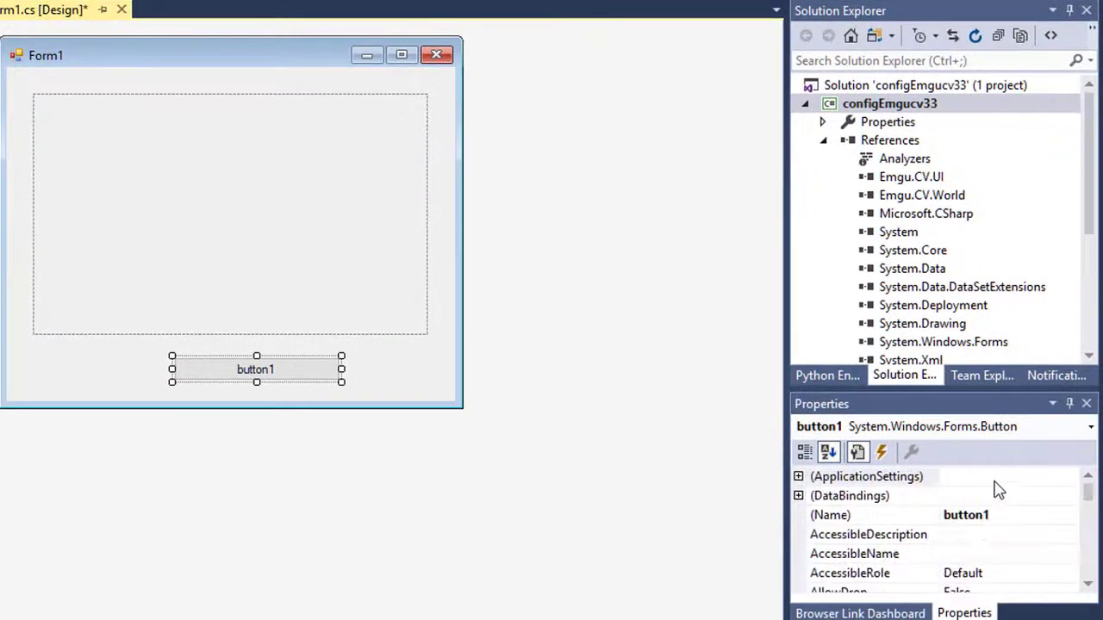
Set the text of the button below the ImageBox to Read Image and create its Click event handler.
scroll(1039, 581, "down", 10)
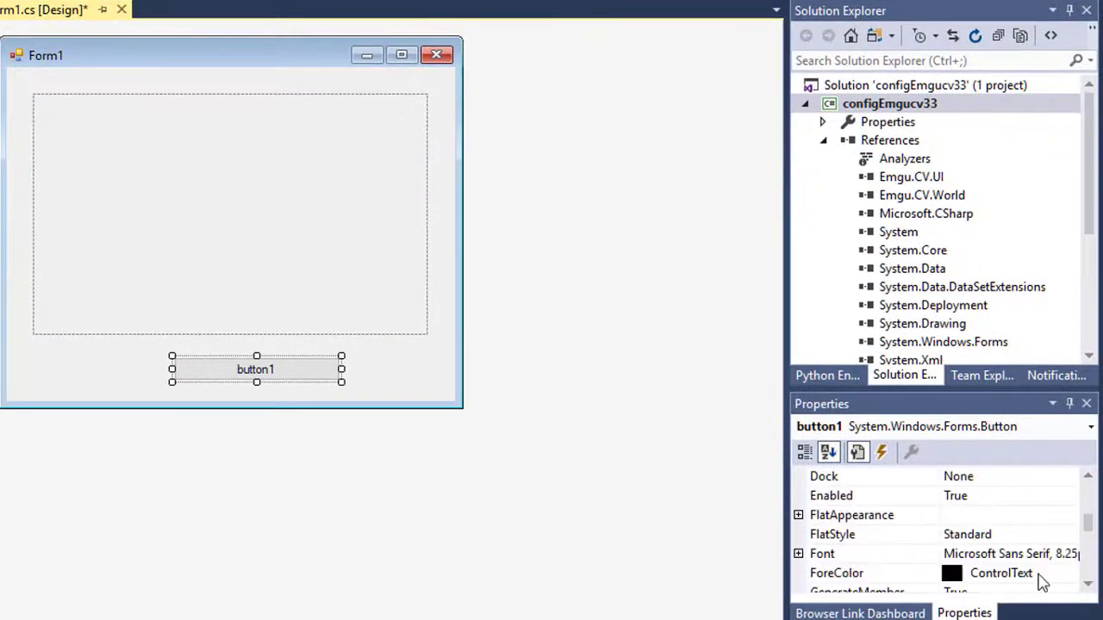
scroll(1021, 560, "down", 4)
scroll(1012, 543, "up", 1)
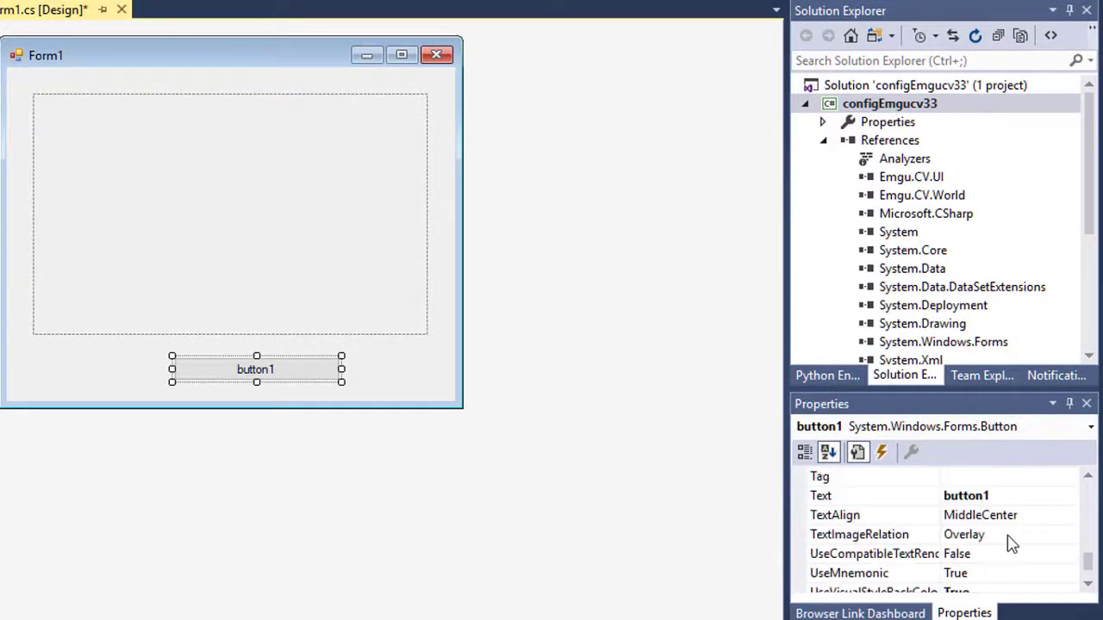
left_click(1010, 498)
type("Read Image")
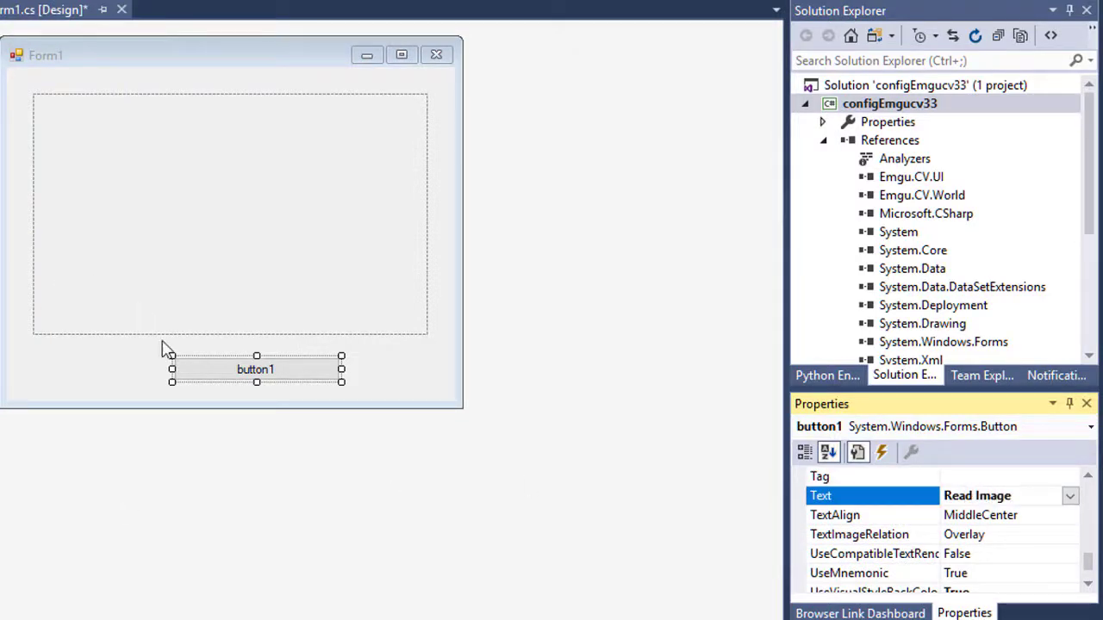
left_click(227, 371)
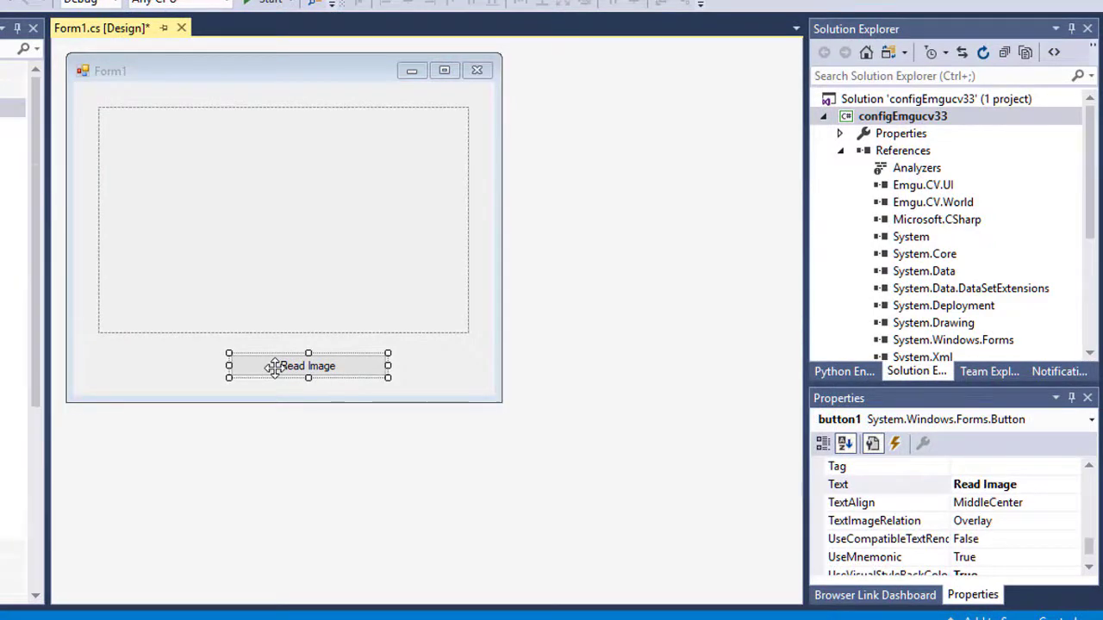
double_click(273, 367)
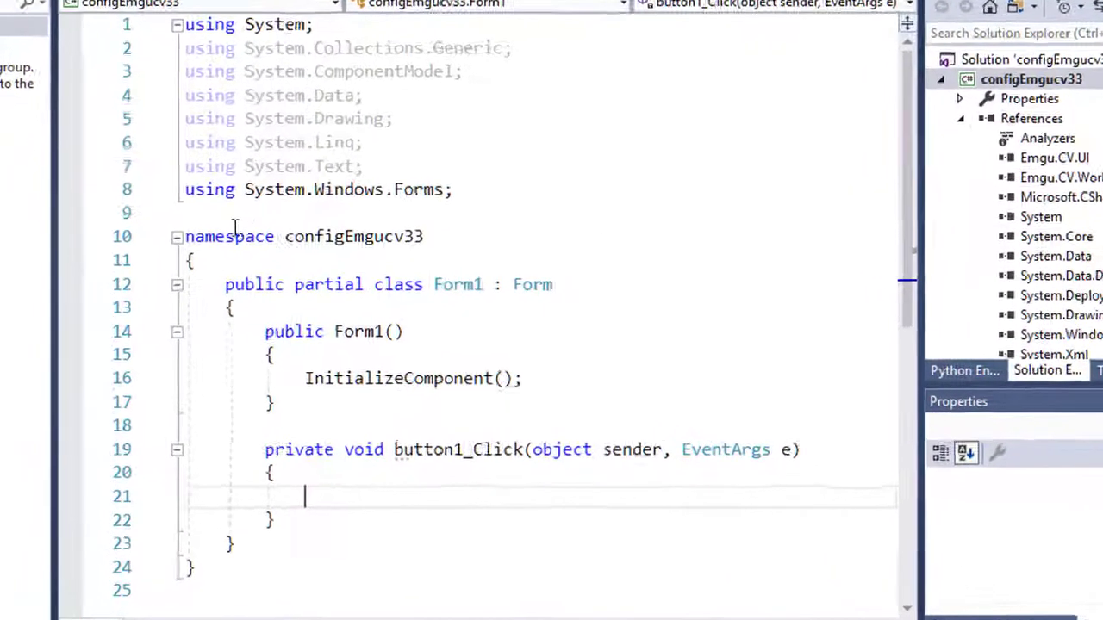
Add the directive "using Emgu.CV;" below the existing using directives, above the configEmgucv33 namespace.
left_click(237, 234)
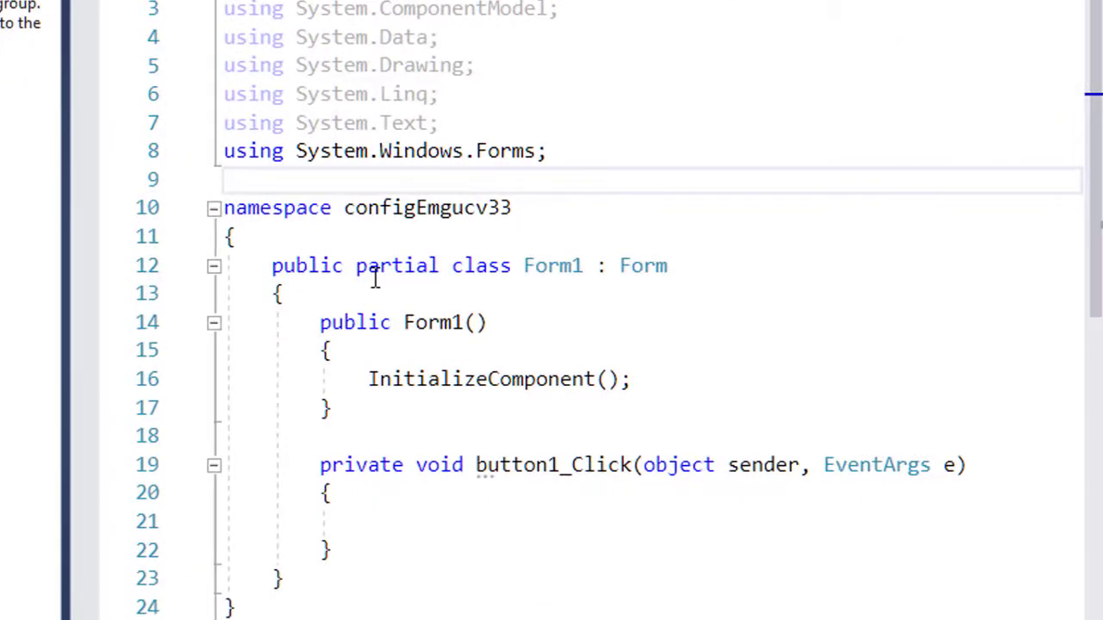
key("Return")
type("using")
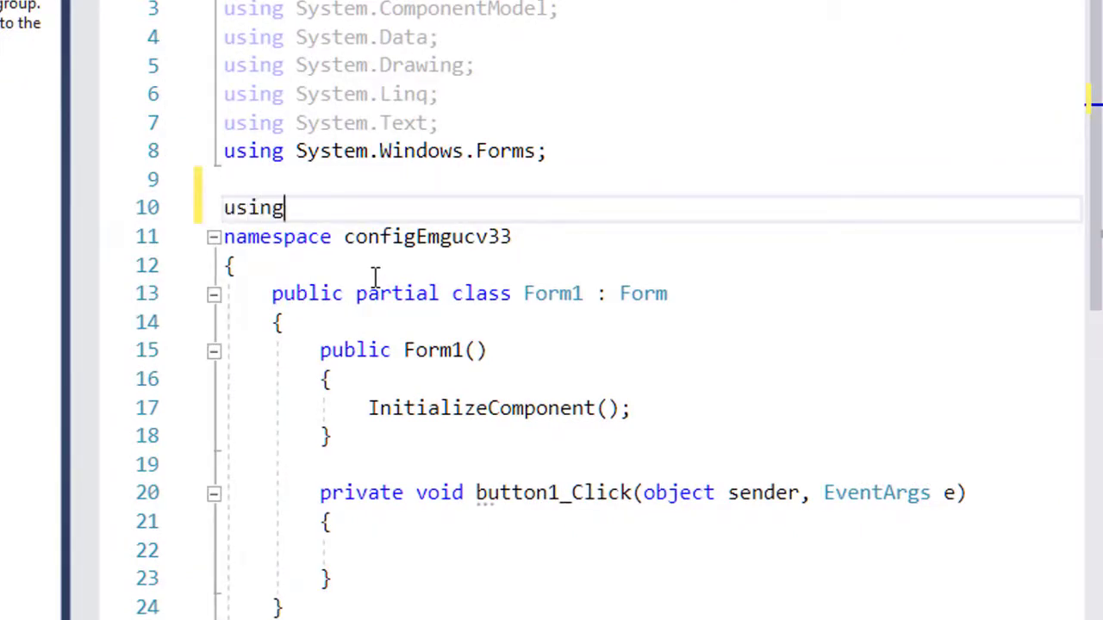
type(" emg")
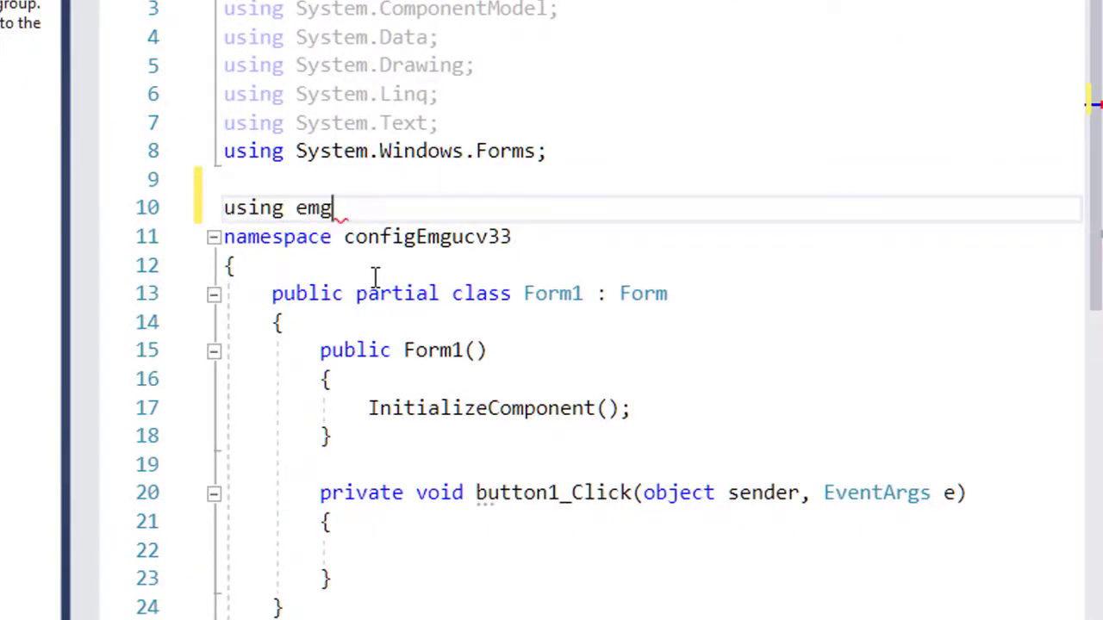
type(".CV")
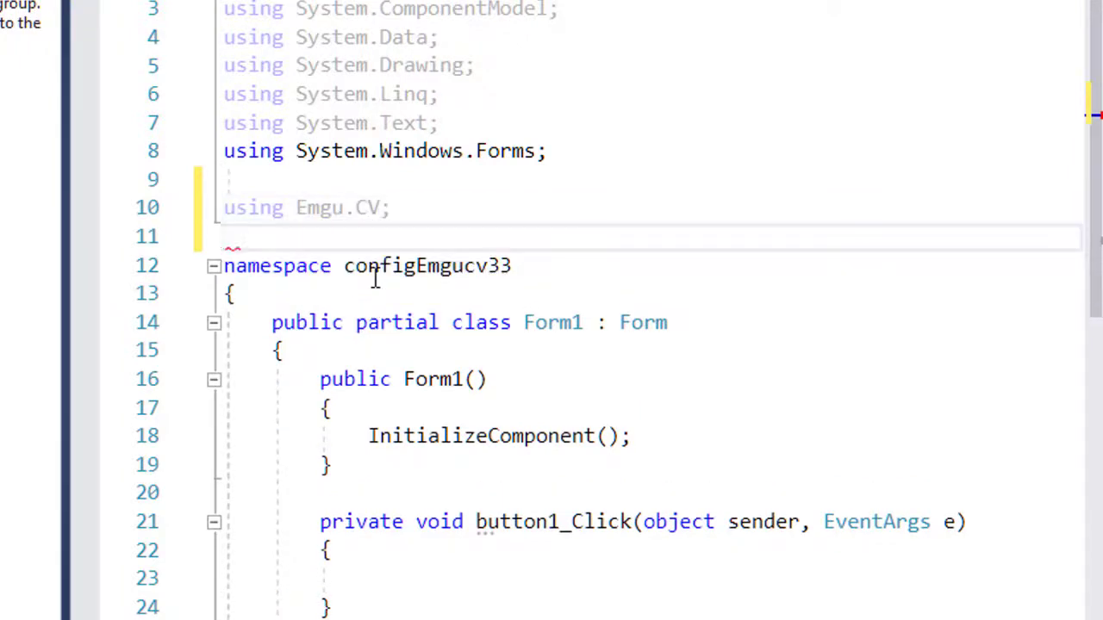
Add the directive "using Emgu.CV.Structure;" on the line below "using Emgu.CV;".
type("em")
key("BackSpace")
key("BackSpace")
type("using em")
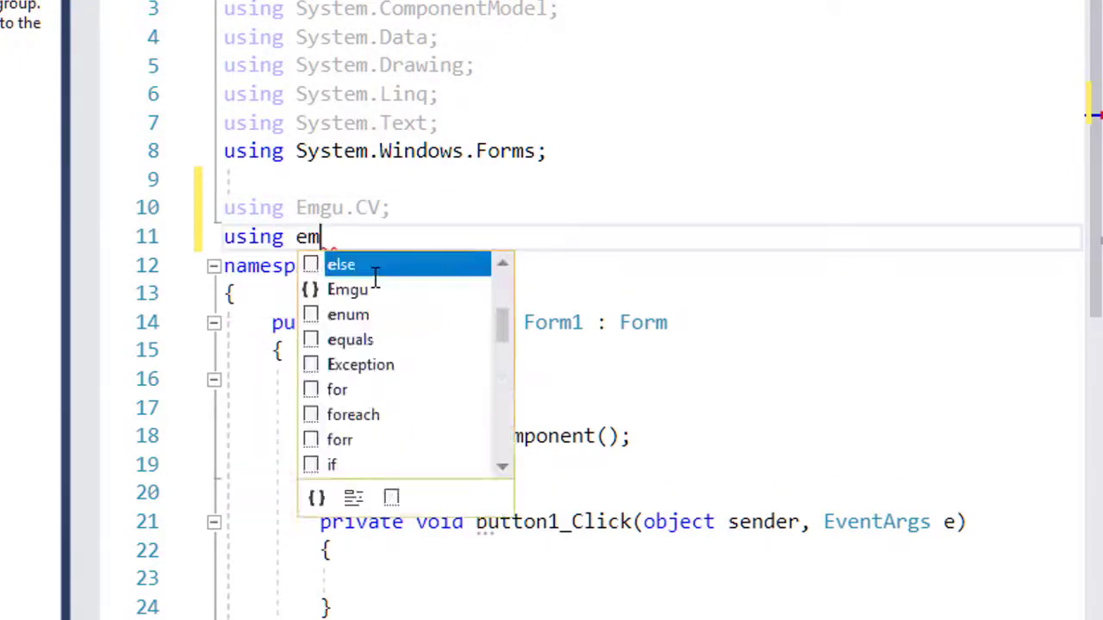
key("Escape")
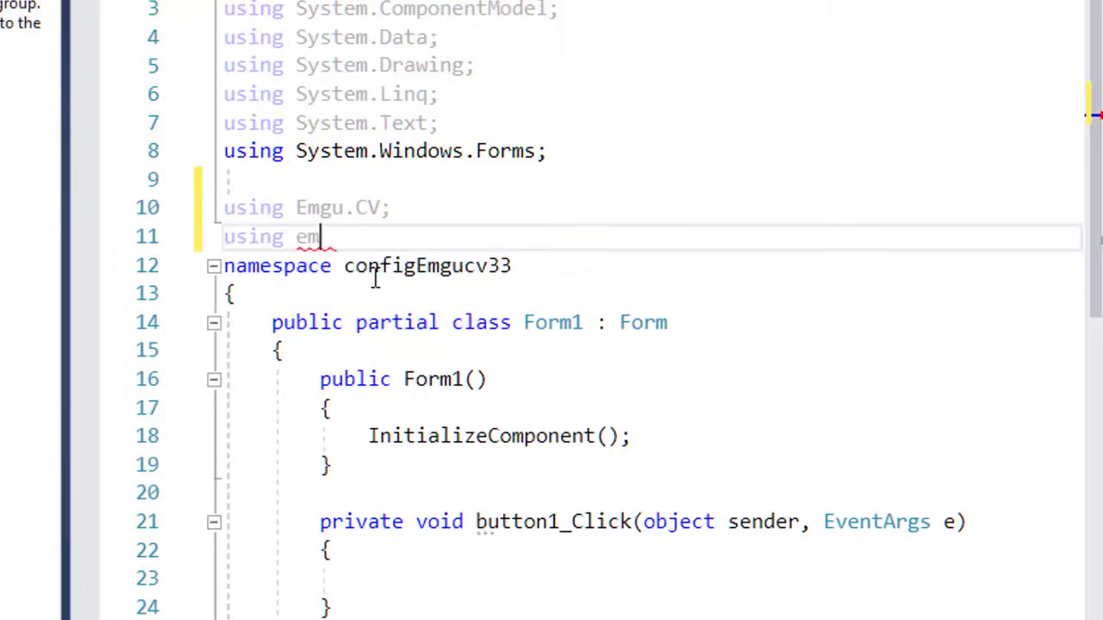
key("ctrl+space")
type(".")
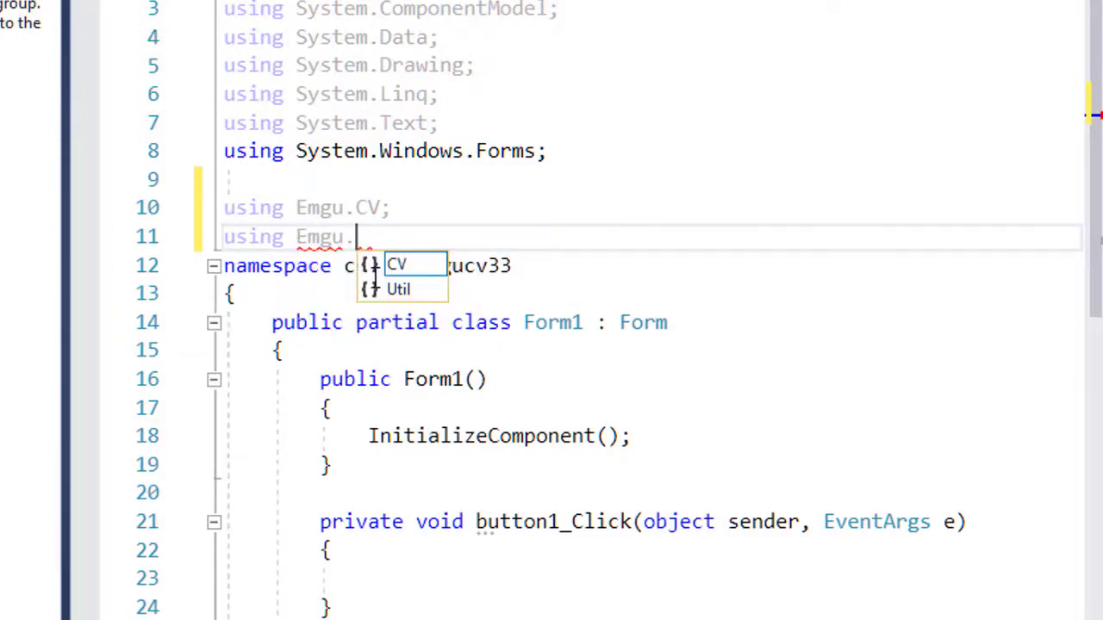
type("CV.str")
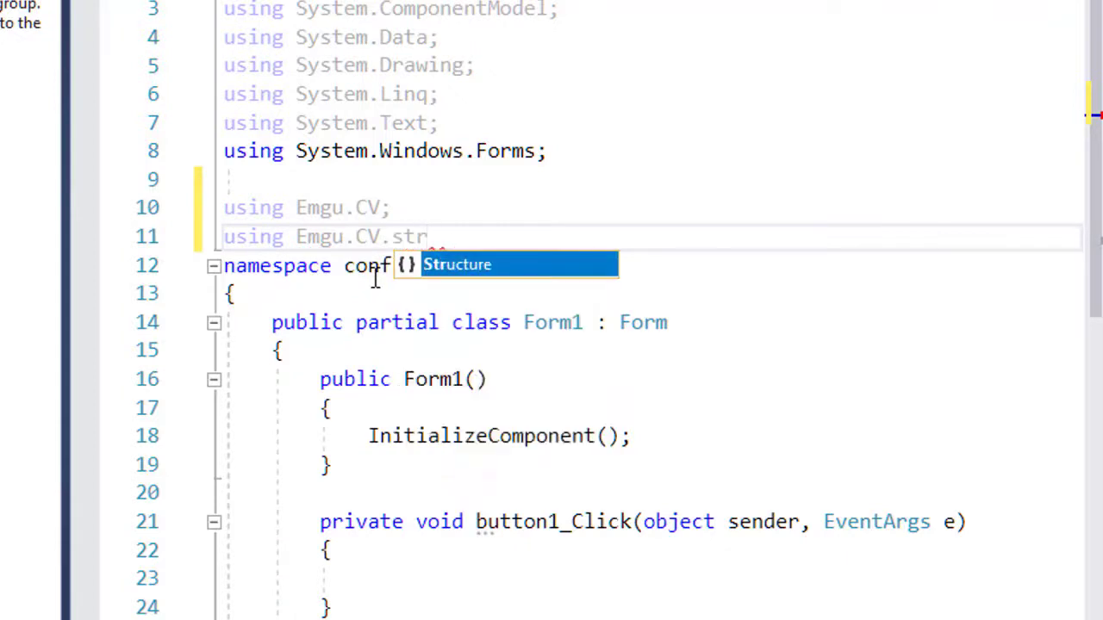
type(";")
key("Return")
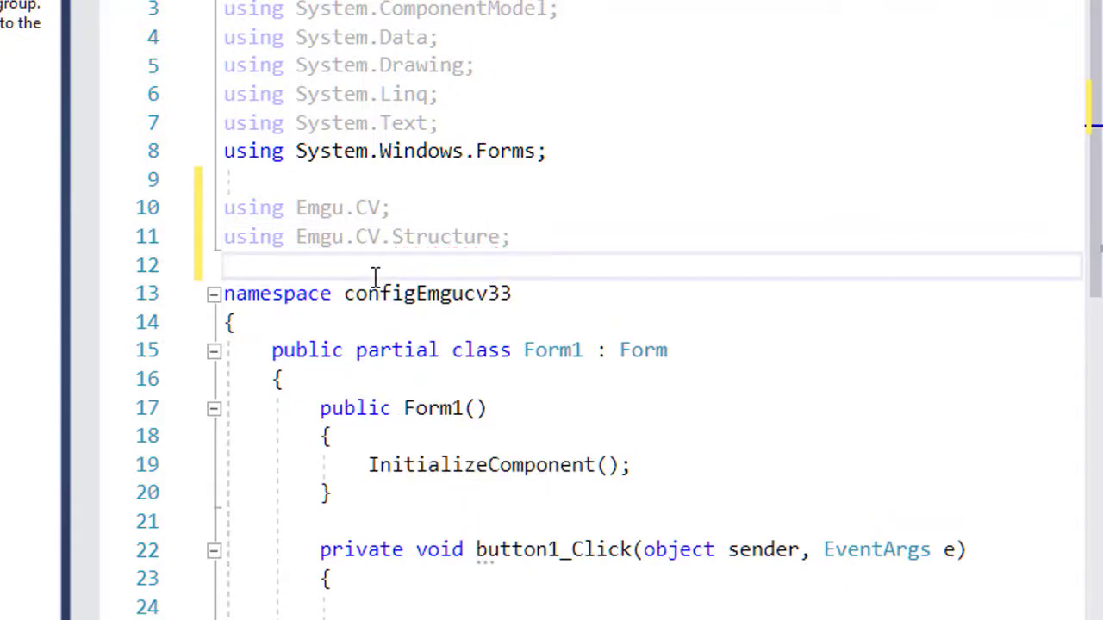
In button1_Click, declare imgInput with the statement "Image<Bgr, byte> imgInput = new Image<Bgr, byte>();".
scroll(379, 285, "down", 2)
left_click(419, 438)
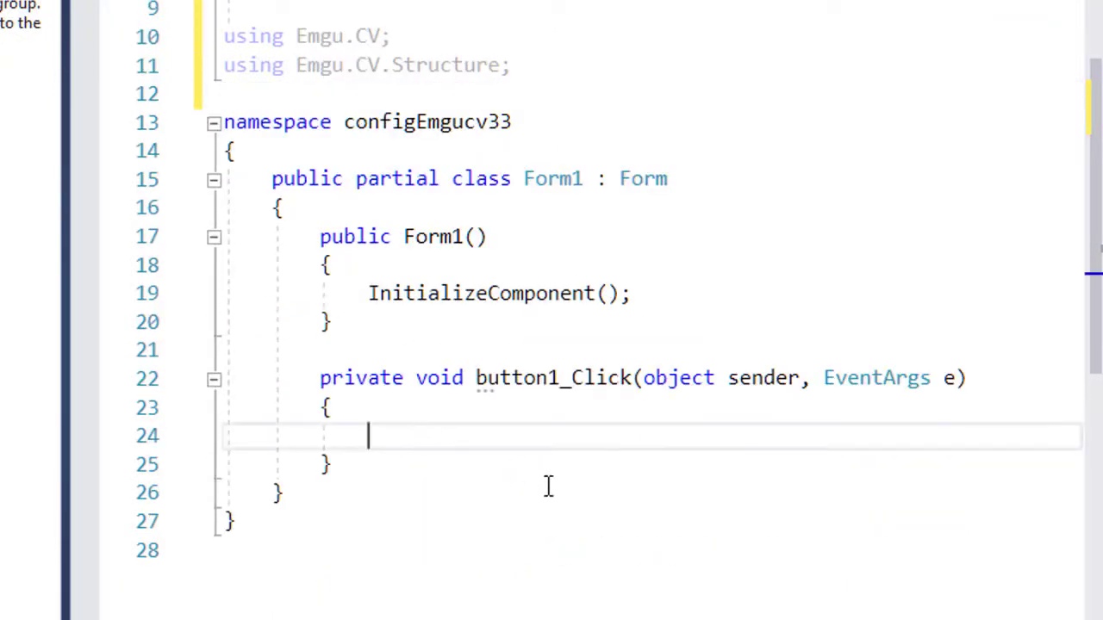
type("image")
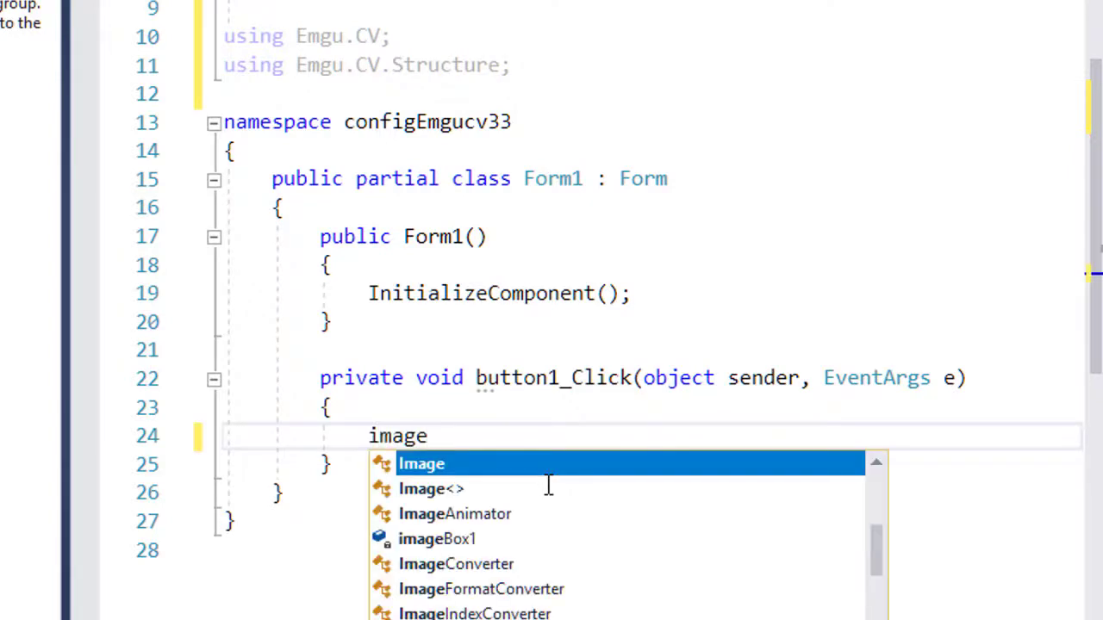
left_click(548, 489)
key("Tab")
type("<bg")
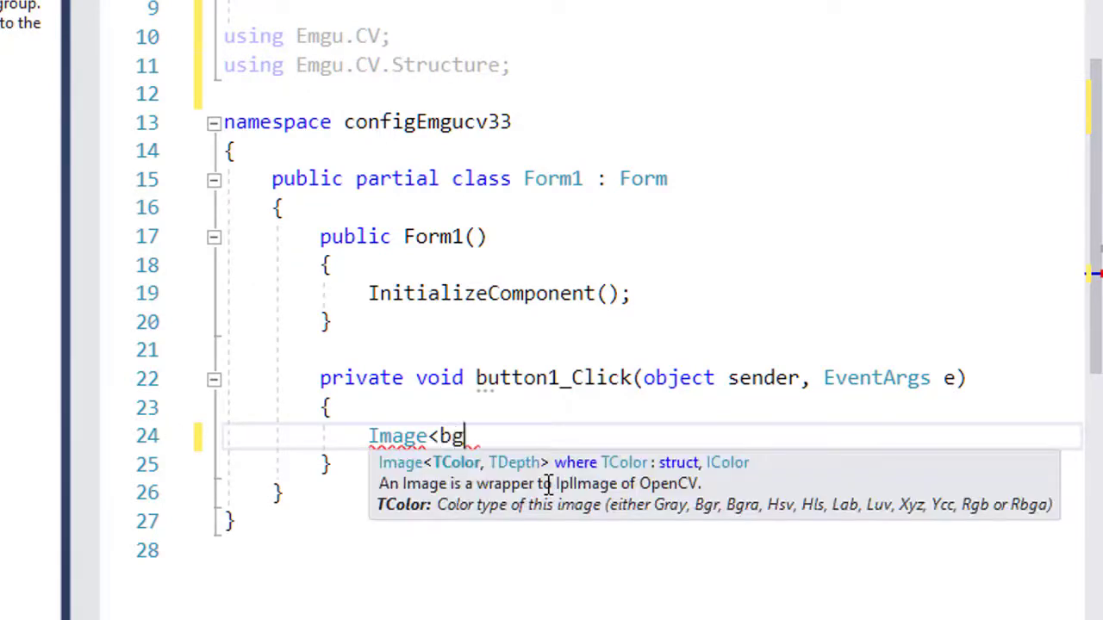
type("r, byte")
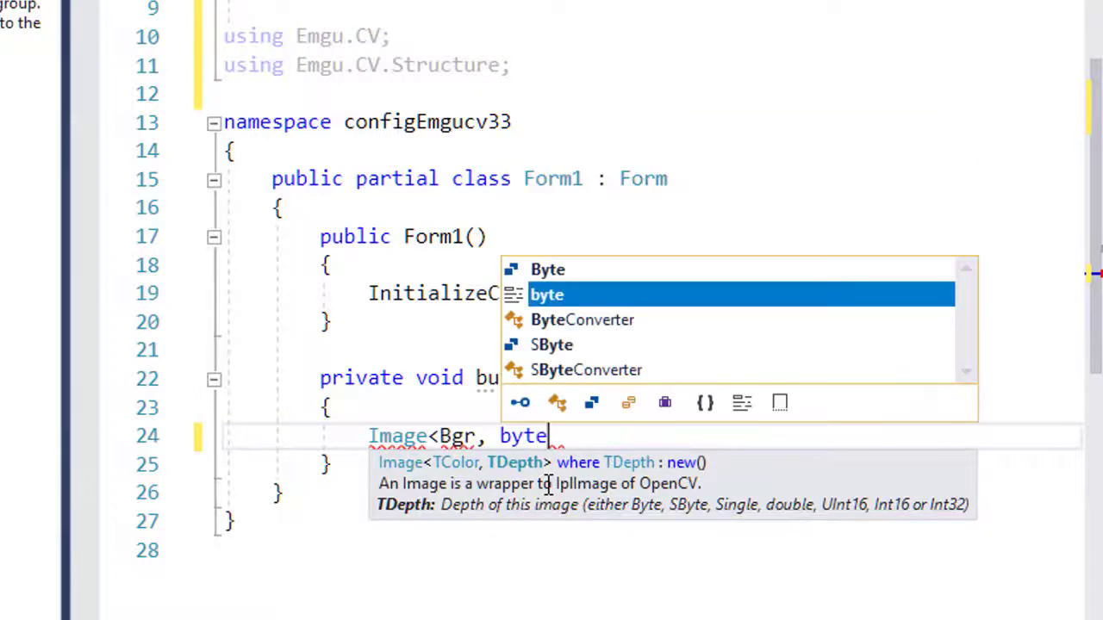
type("> imgInpu")
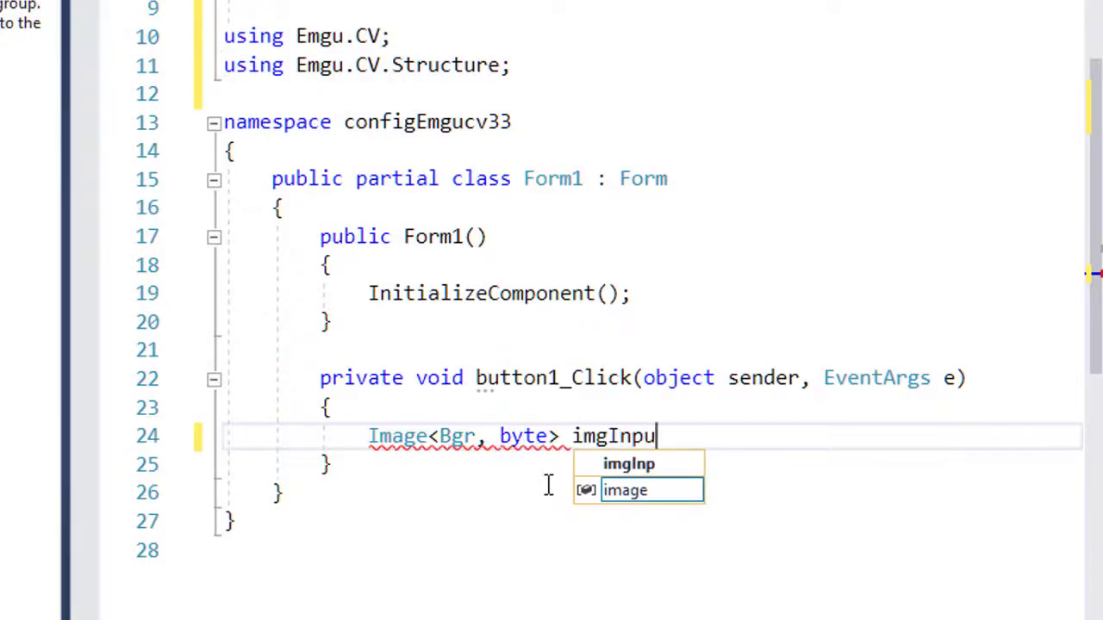
type("t = new Image<Bgr, byte>(")
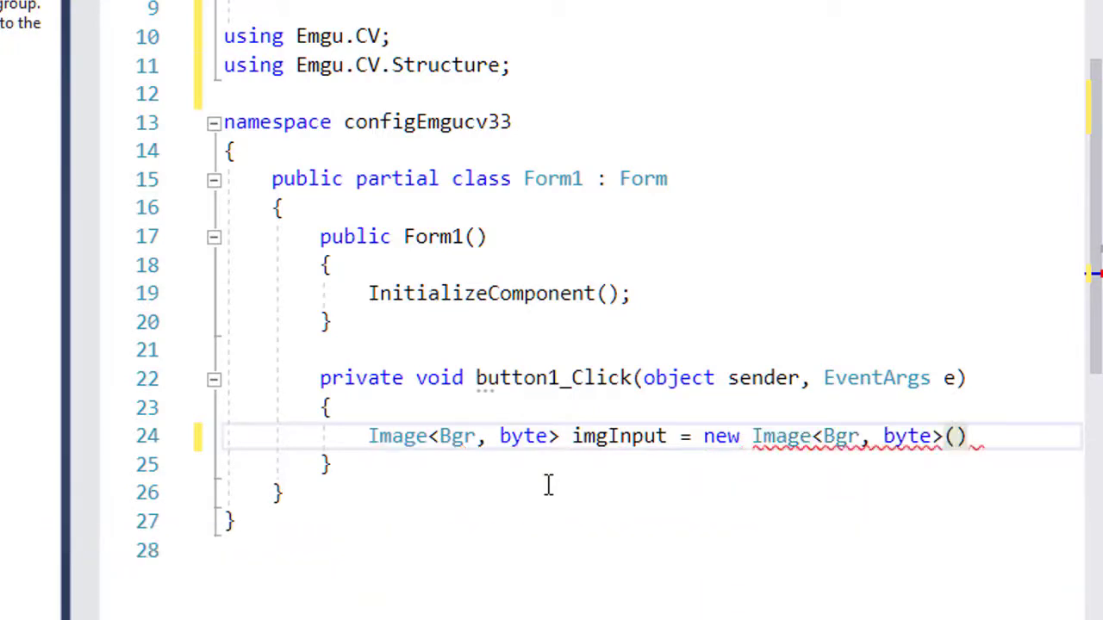
type(";")
Pass the path string "d:\\img\\lena.jpg" to the Image constructor and start a new line below the declaration.
key("Left")
key("Left")
type("\"")
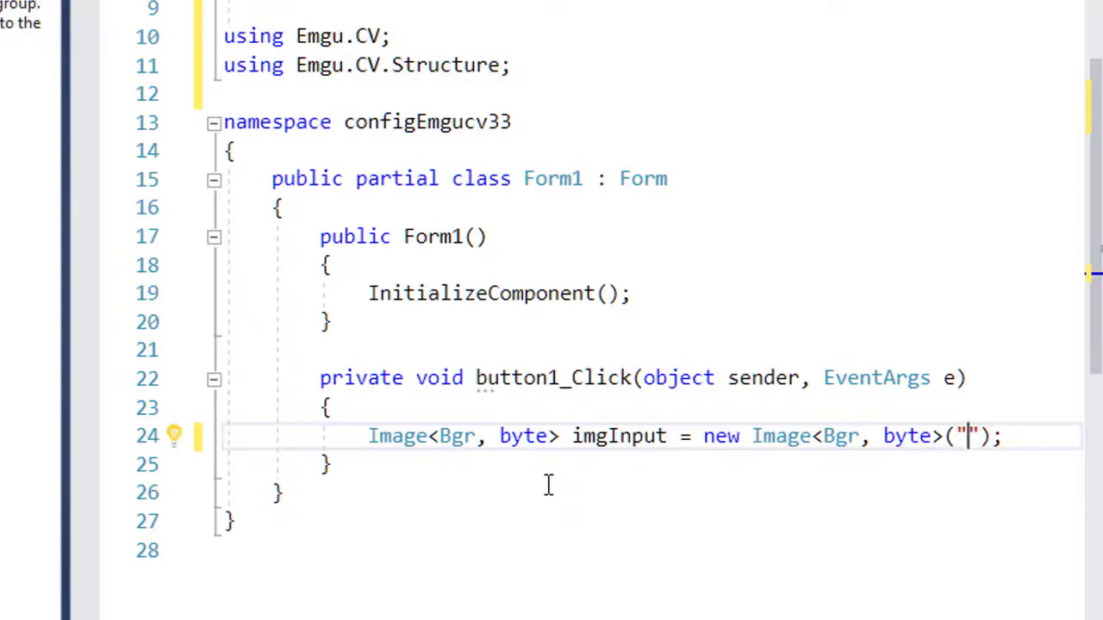
type("d:\\\\")
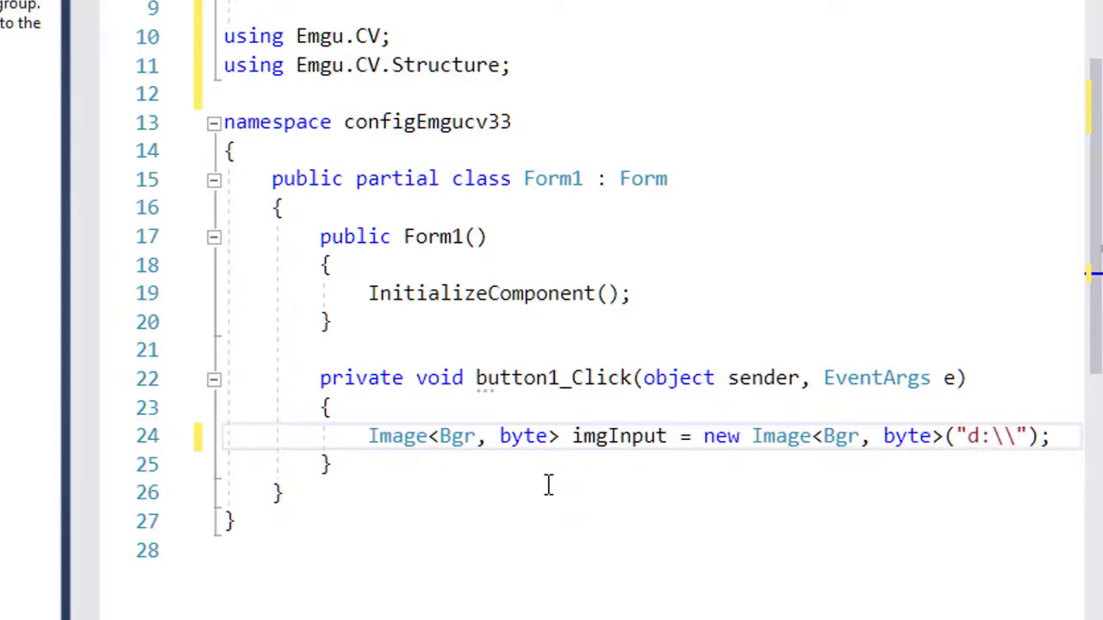
type("img")
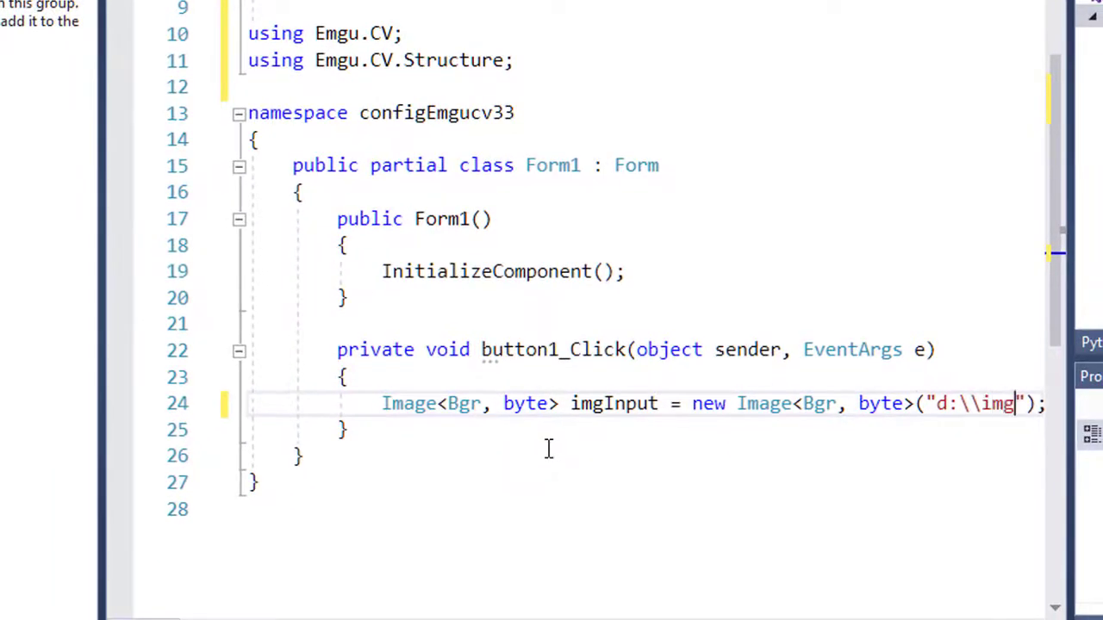
type("\\lena.")
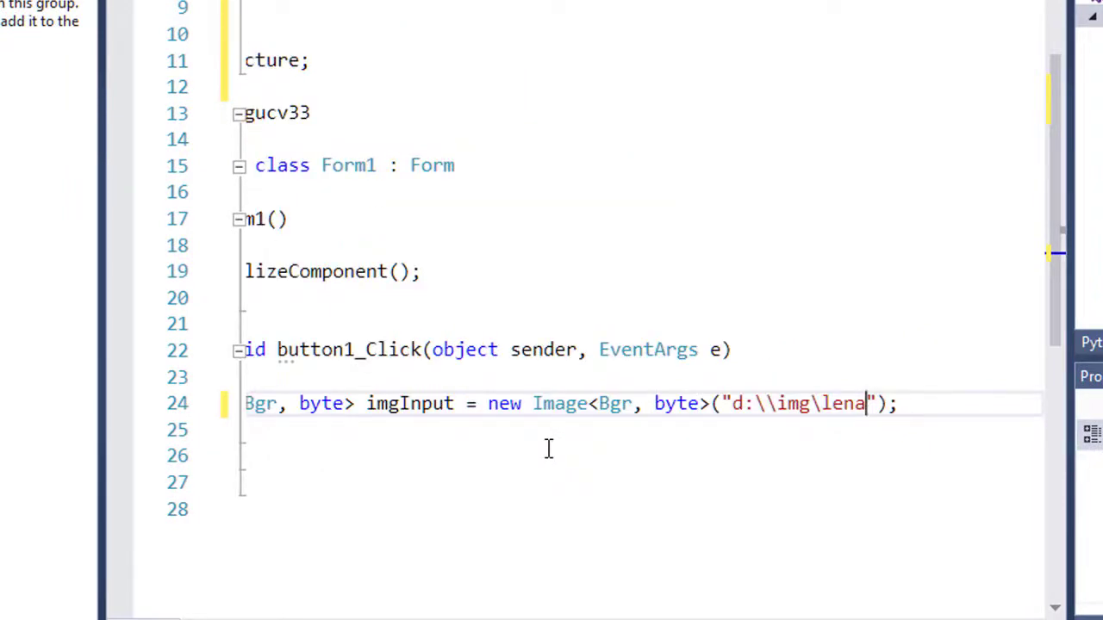
type("jpg")
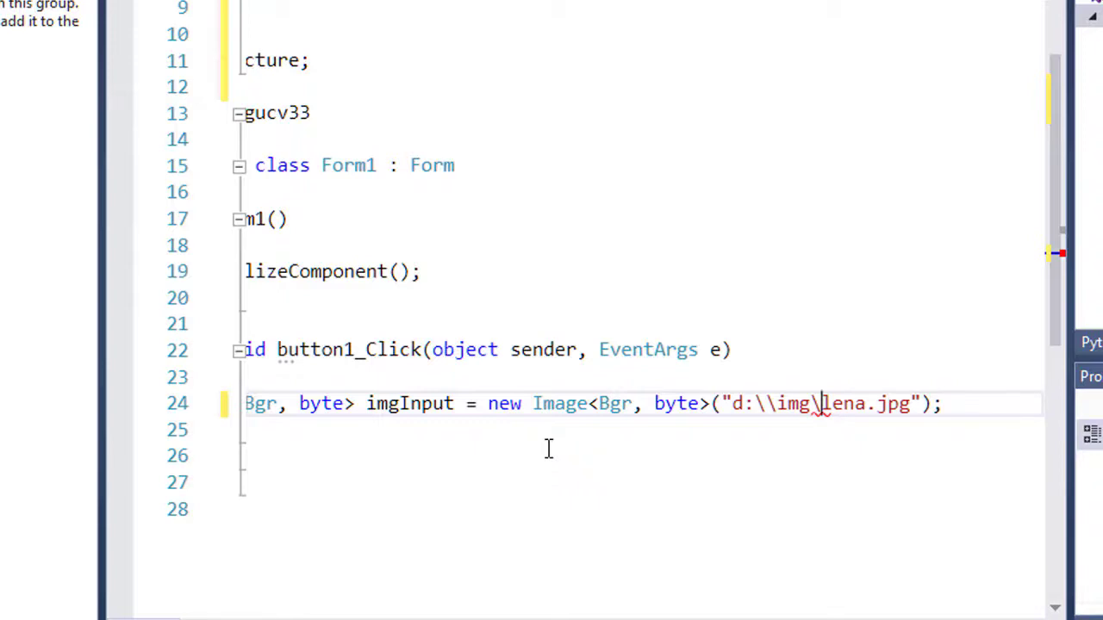
type("\\")
key("Return")
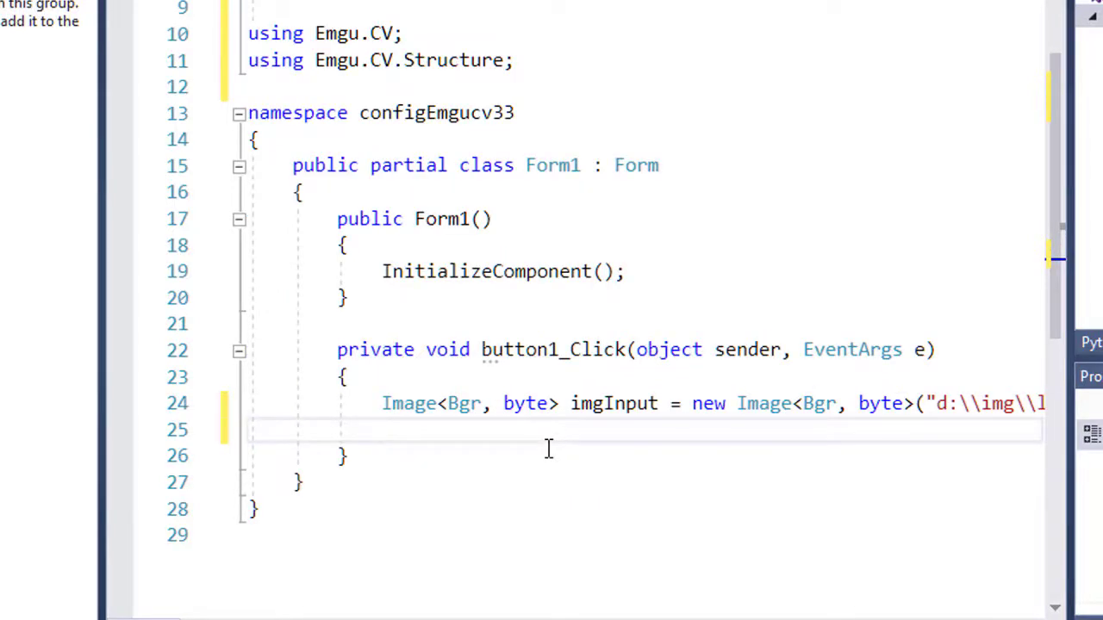
Add the statement "imageBox1.Image = imgInput;" below the imgInput declaration in button1_Click.
double_click(626, 406)
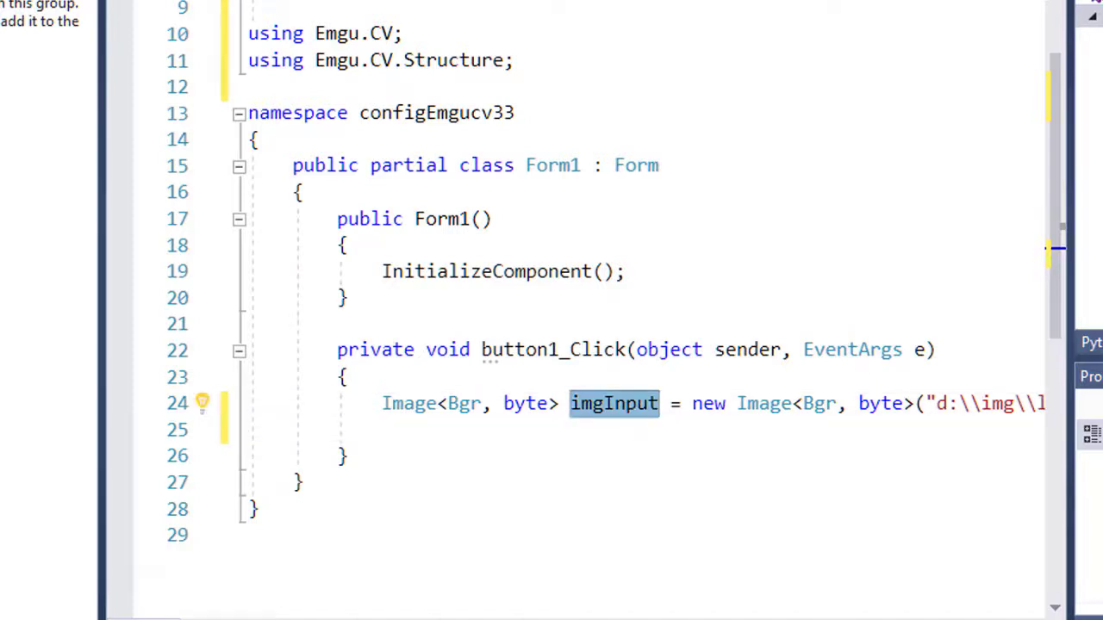
scroll(148, 152, "right", 5)
left_click(144, 435)
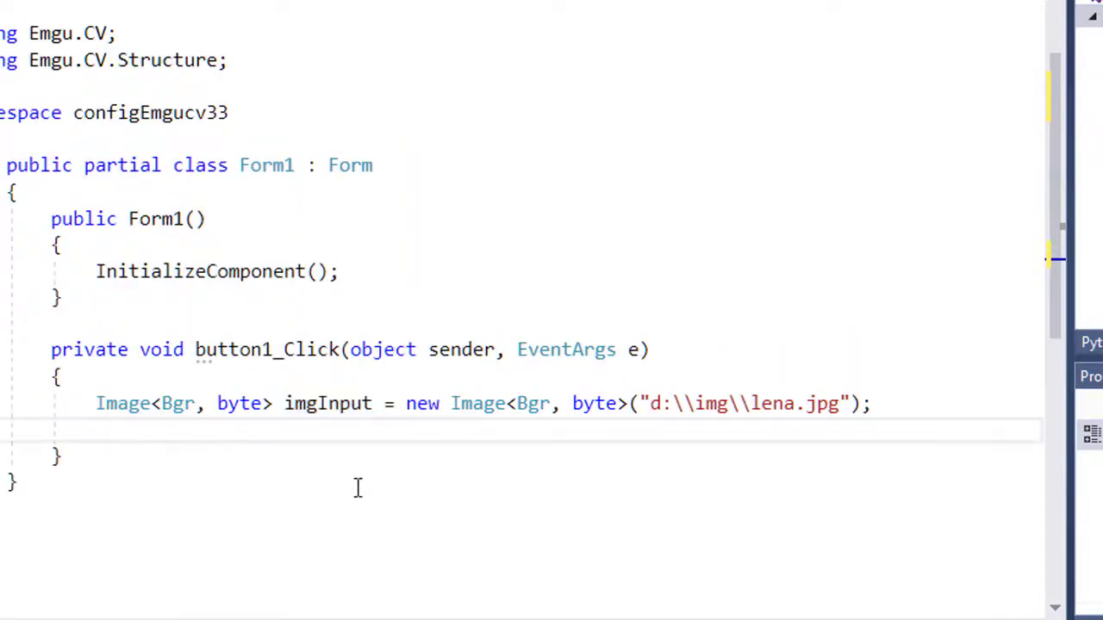
type("image")
key("Down")
key("Down")
key("Down")
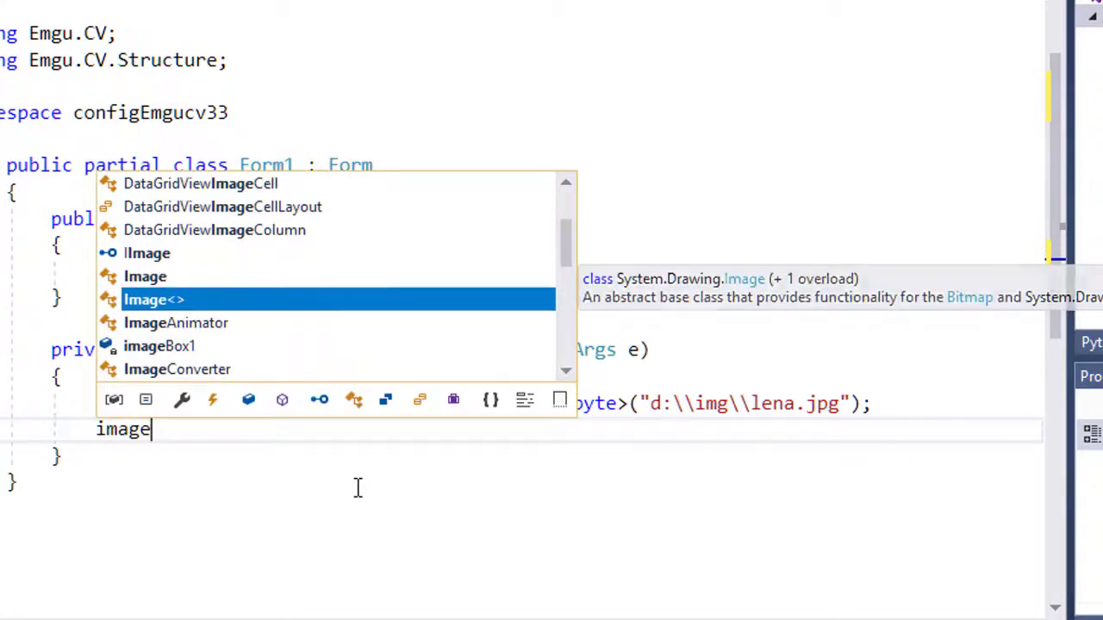
type("Box1.image")
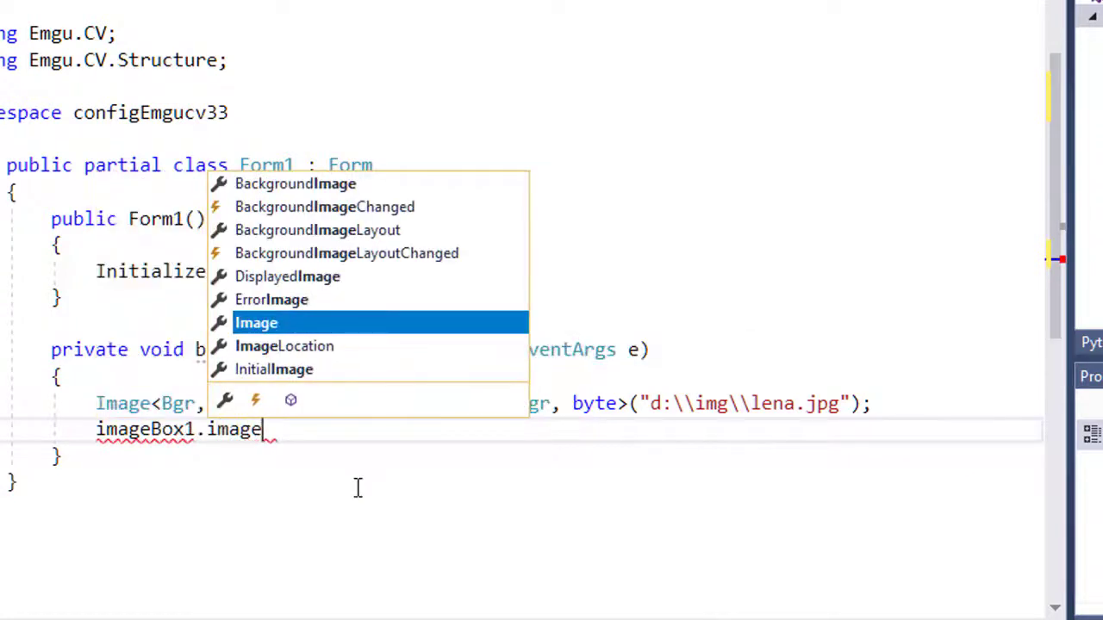
key("Tab")
type("= img")
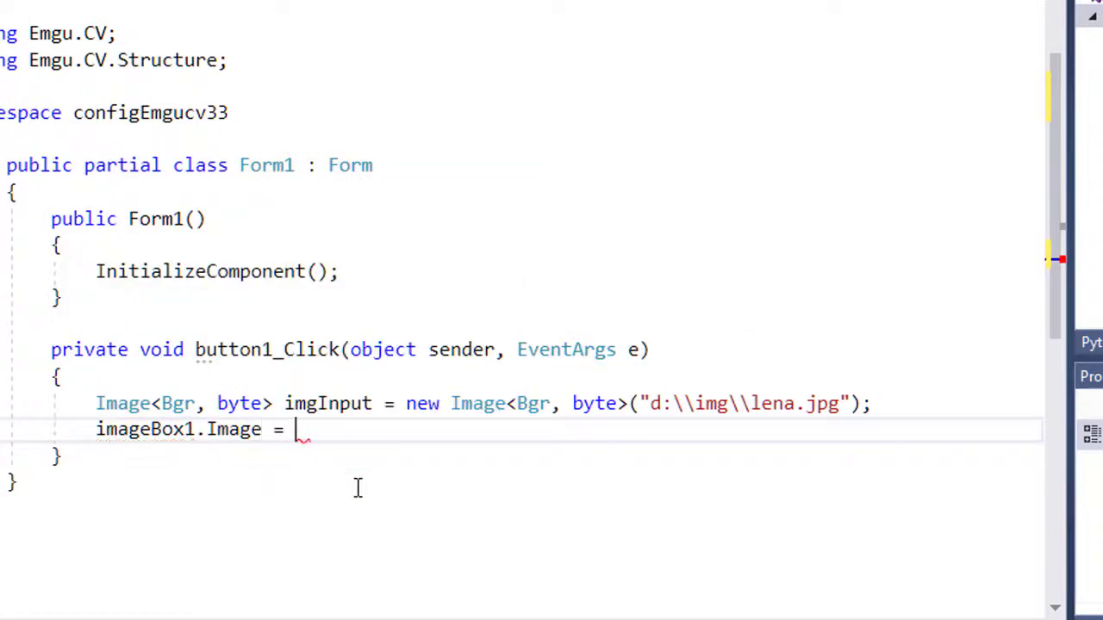
type("Input;")
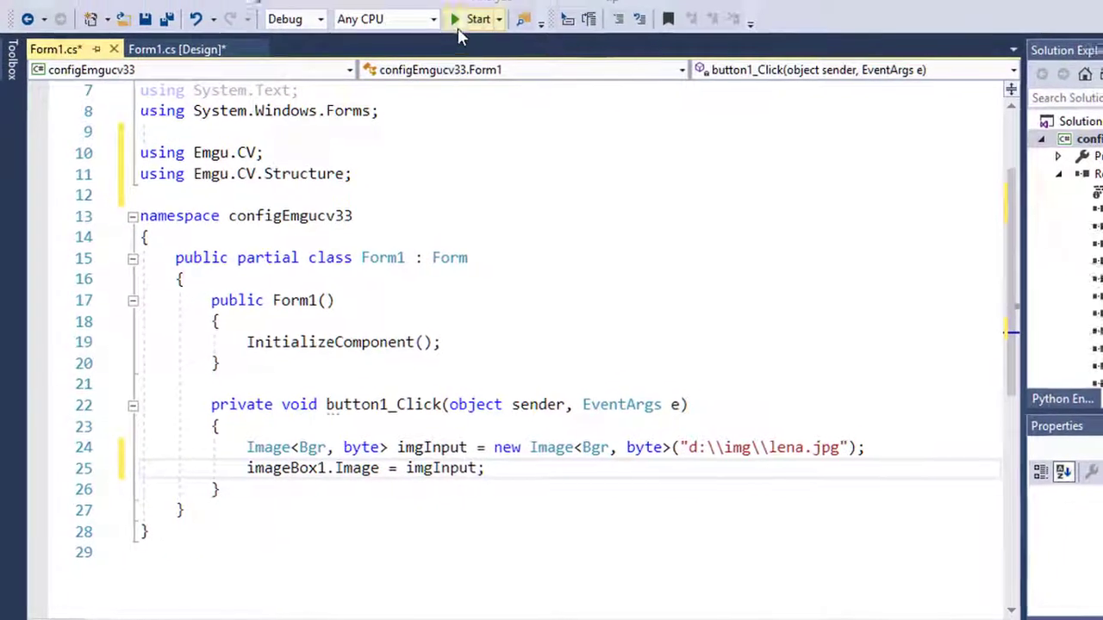
Run the project, test loading the picture with Read Image, and close the running form.
left_click(458, 19)
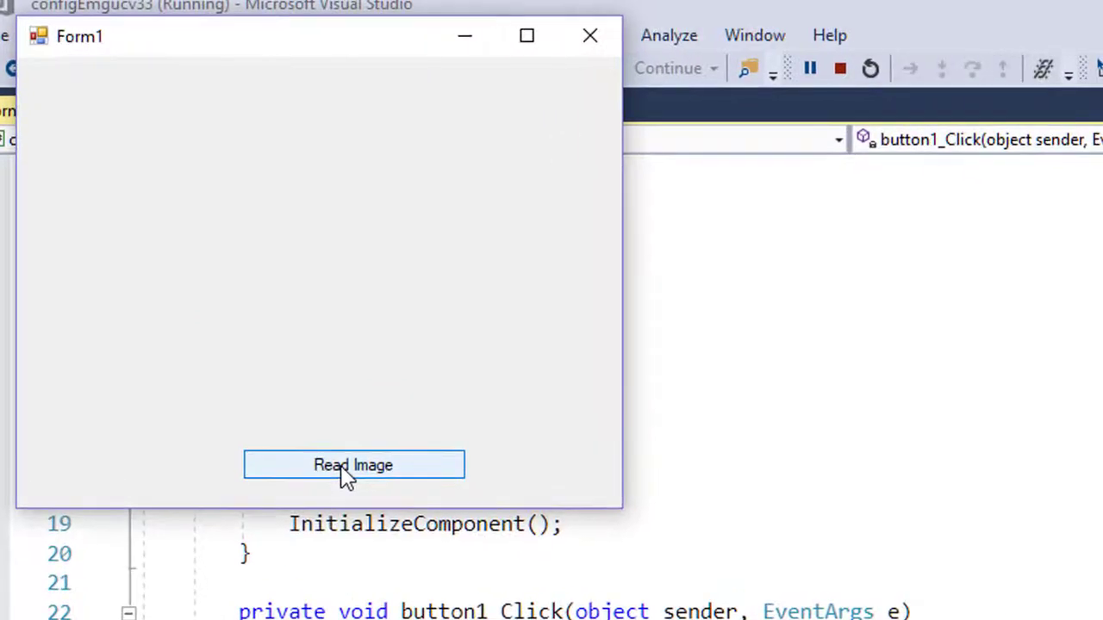
left_click(348, 469)
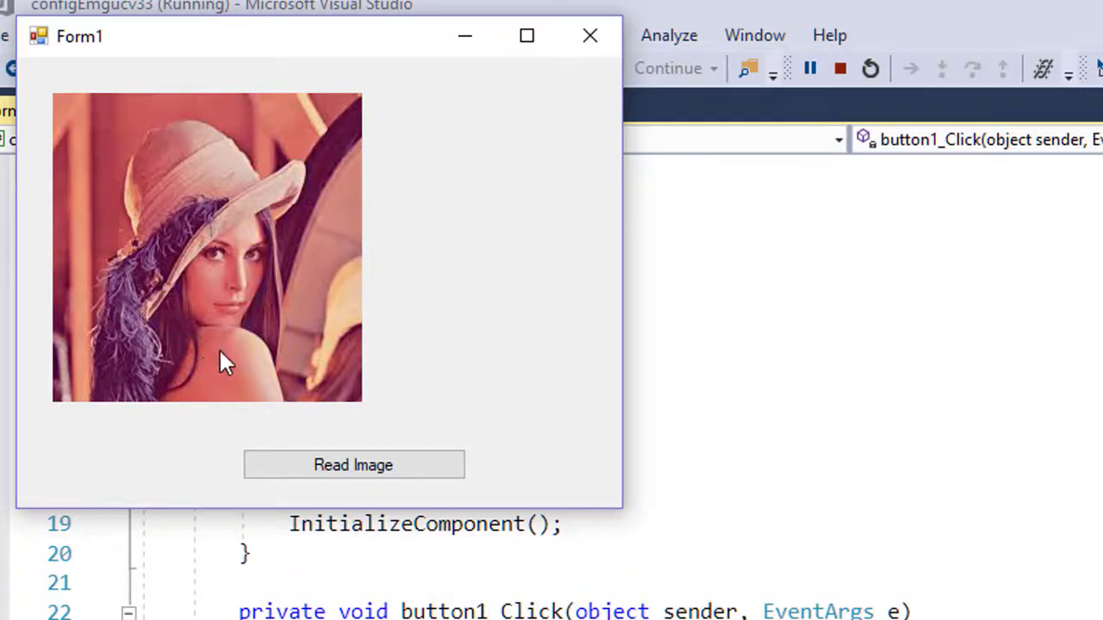
left_click(590, 36)
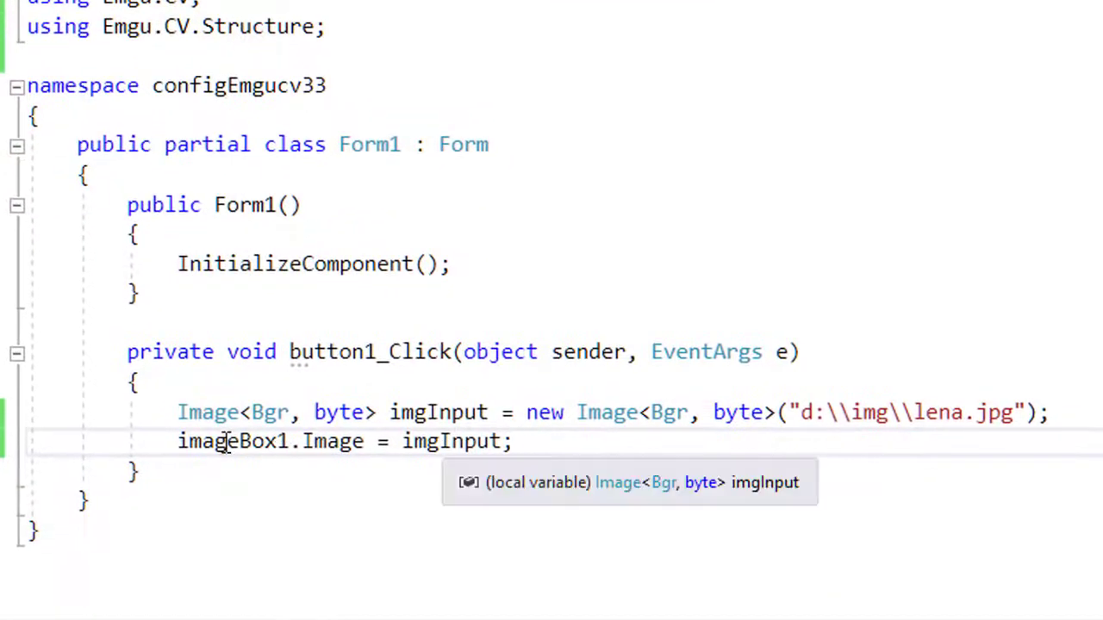
double_click(209, 441)
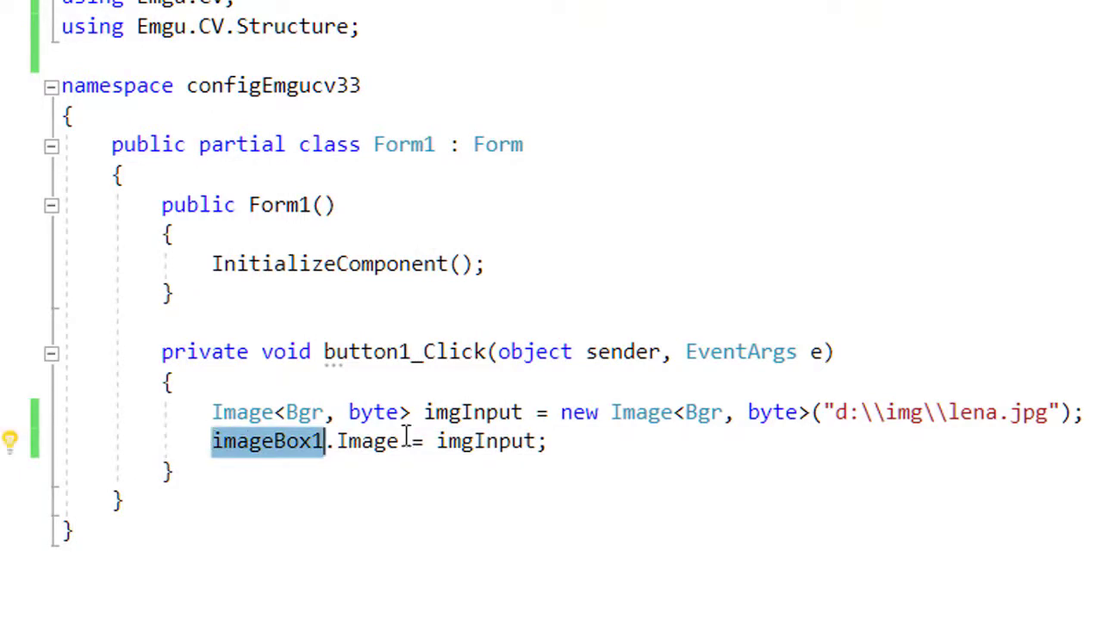
double_click(438, 444)
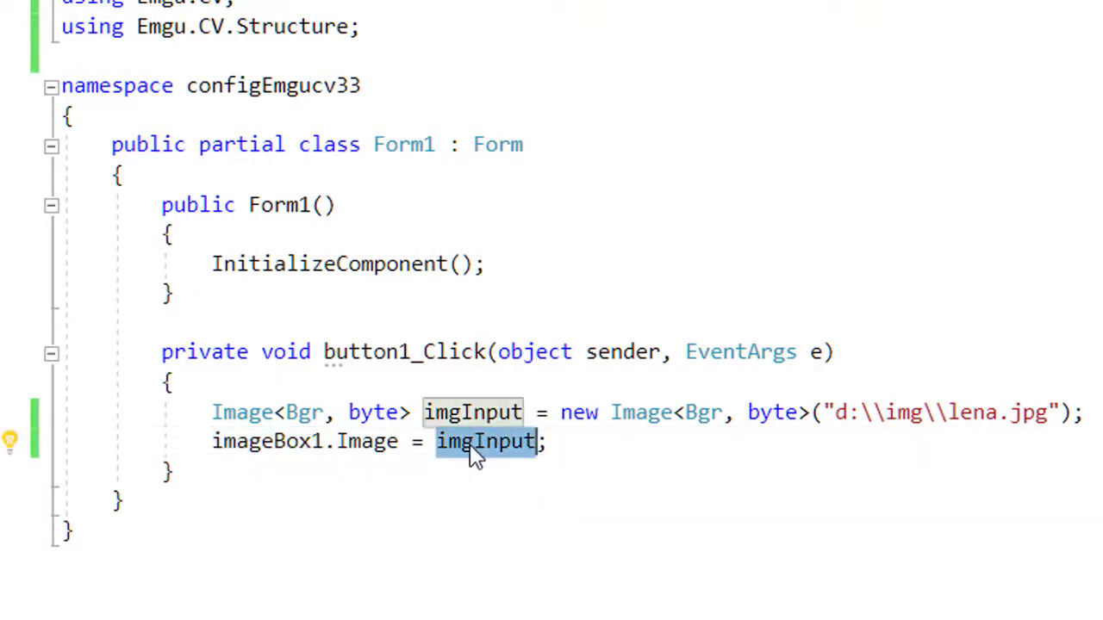
double_click(248, 444)
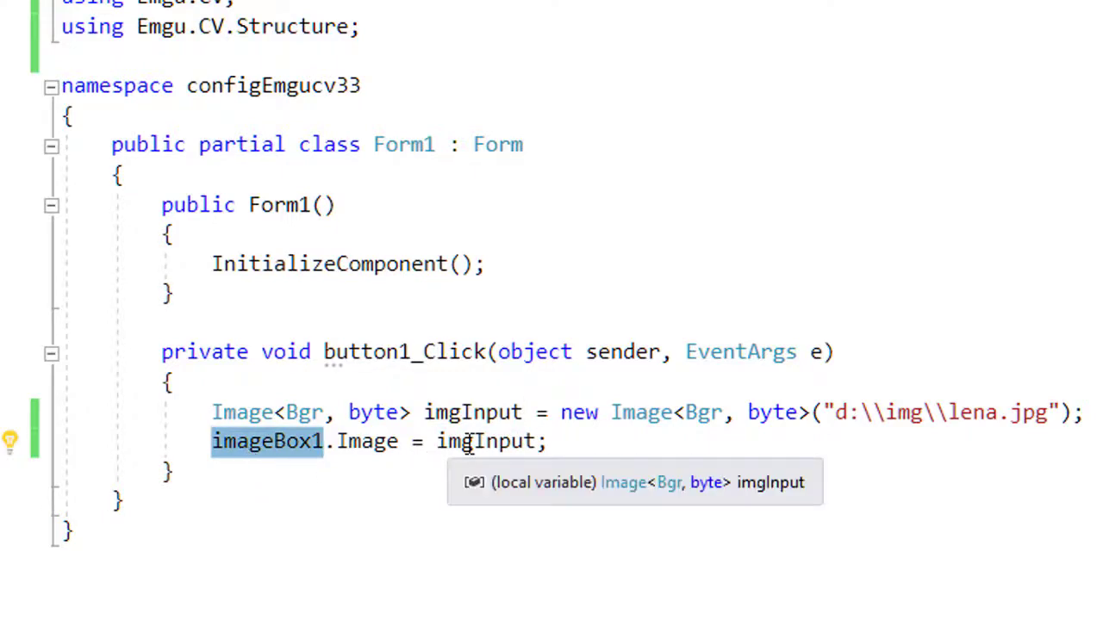
double_click(250, 413)
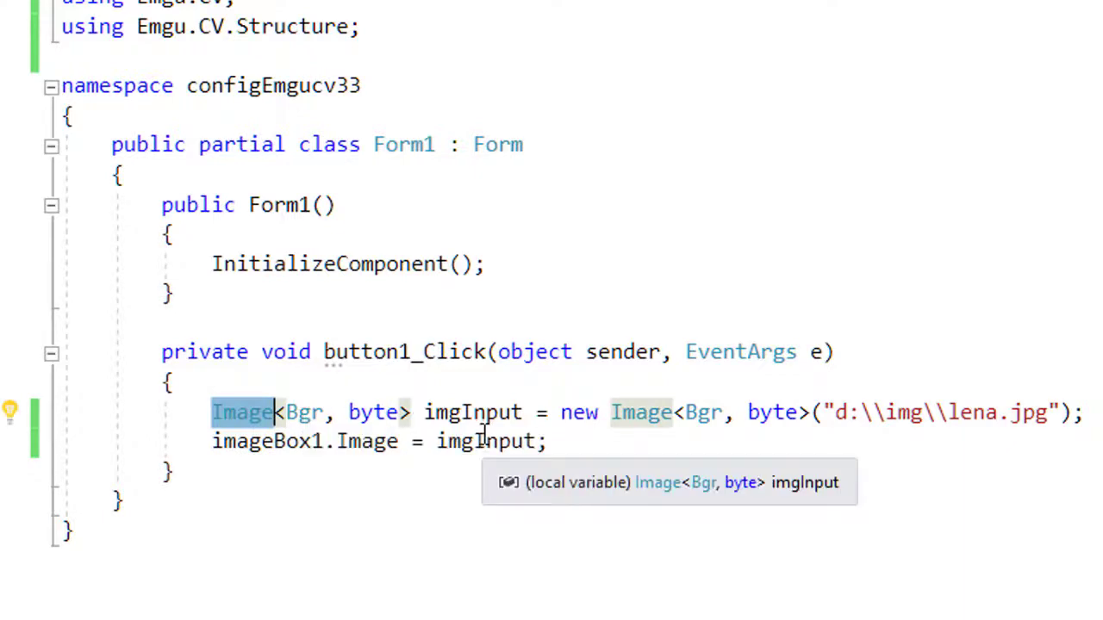
left_click(370, 495)
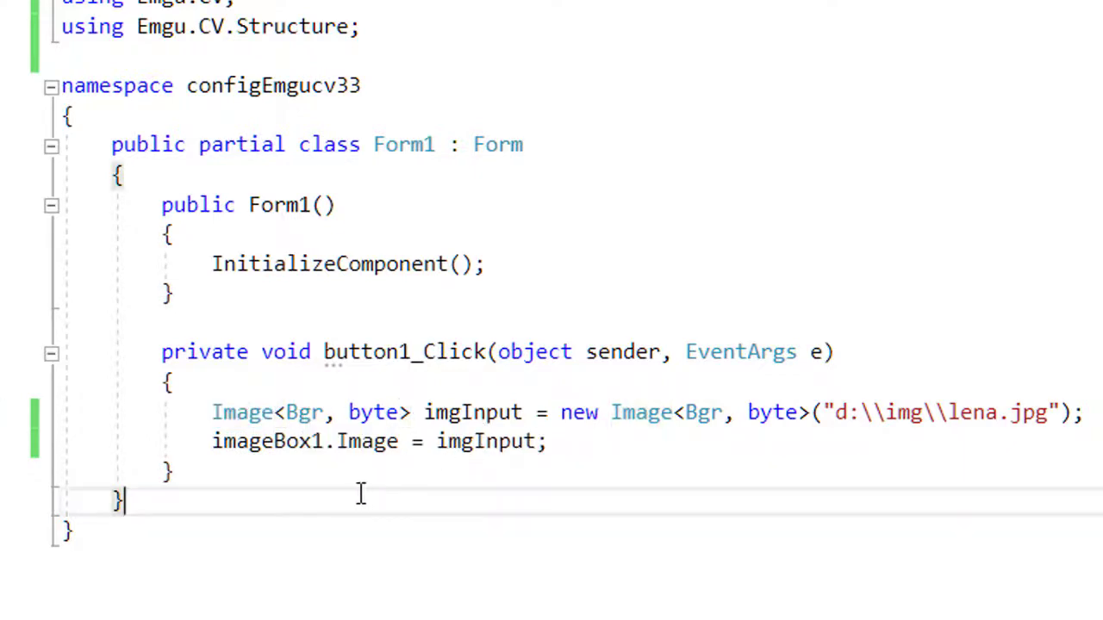